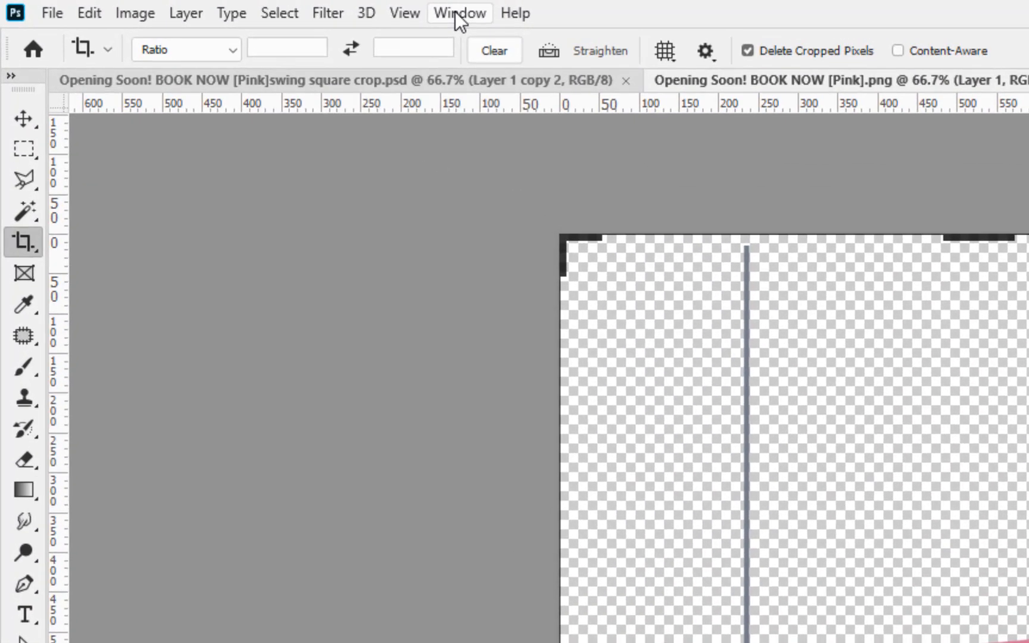
# Step: Show the Timeline for the Opening Soon PNG document
pyautogui.click(207, 6)
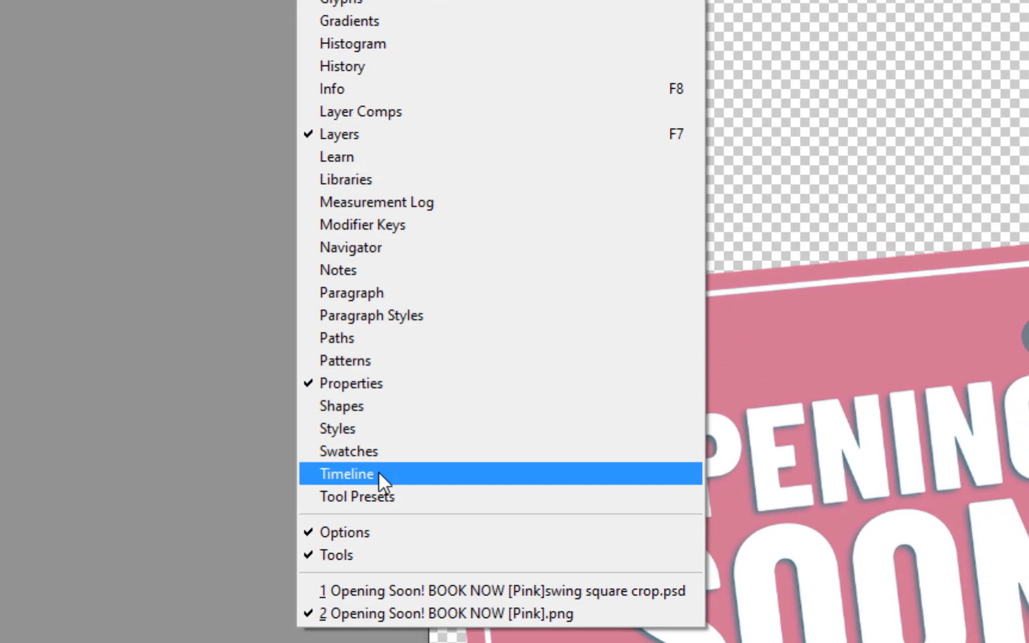
pyautogui.click(378, 472)
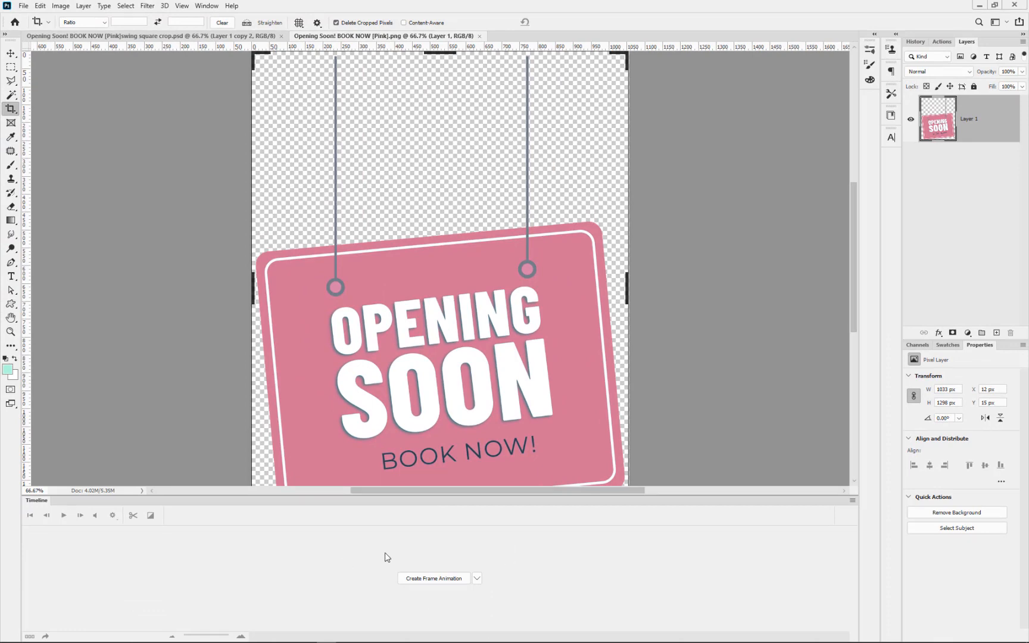
# Step: Play back the finished frame animation in the "swing square crop" PSD document, and stop it
pyautogui.click(145, 35)
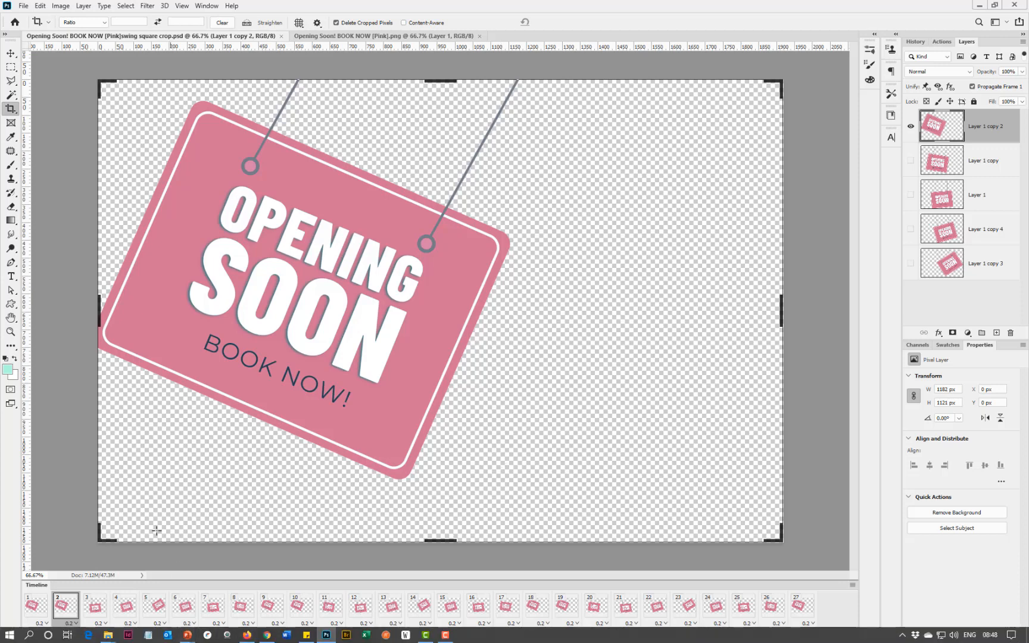
pyautogui.click(115, 635)
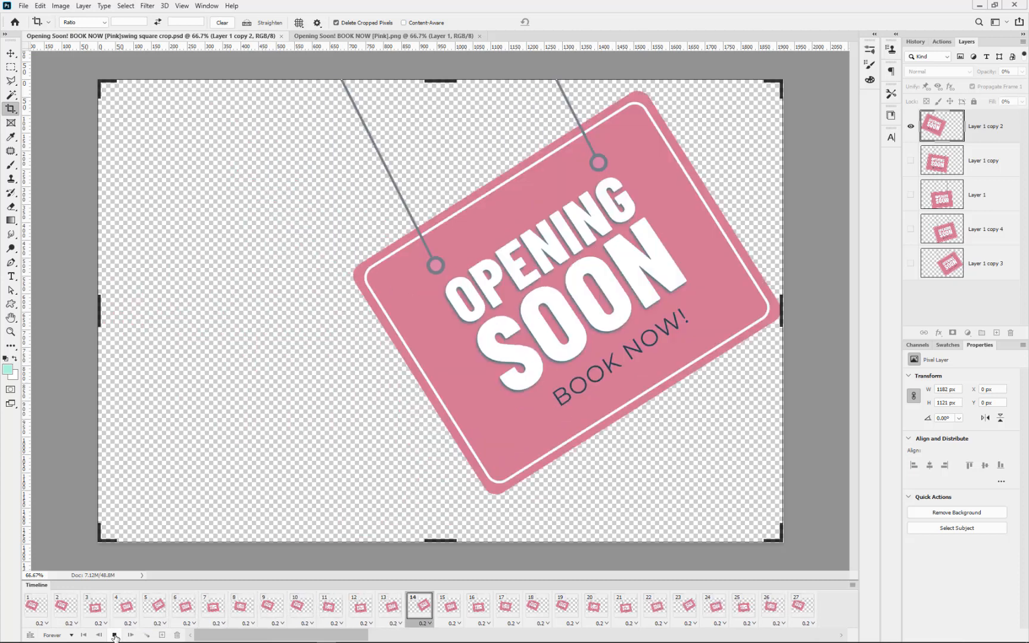
pyautogui.click(115, 636)
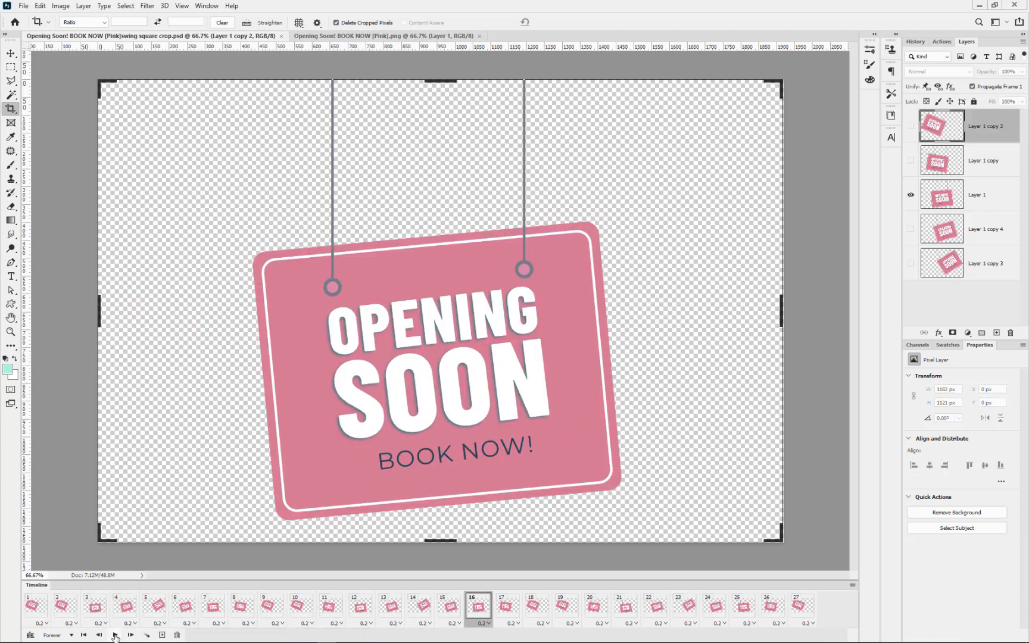
# Step: Return to the PNG document and use Crop to widen its canvas on both sides to about 2100 px
pyautogui.click(354, 37)
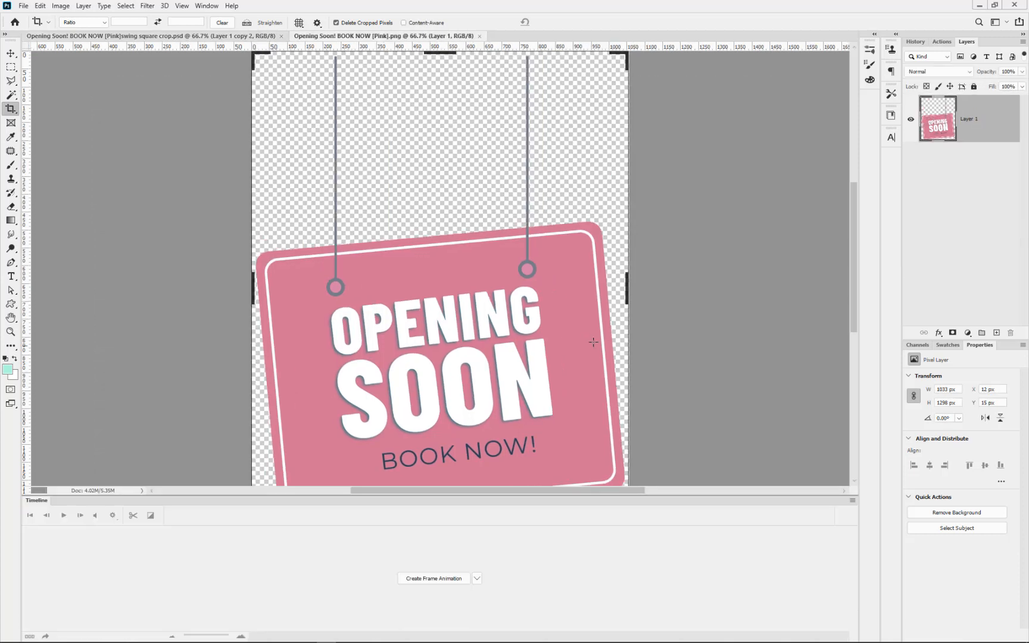
pyautogui.hotkey('ctrl', '0')
pyautogui.scroll(1, 567, 333)
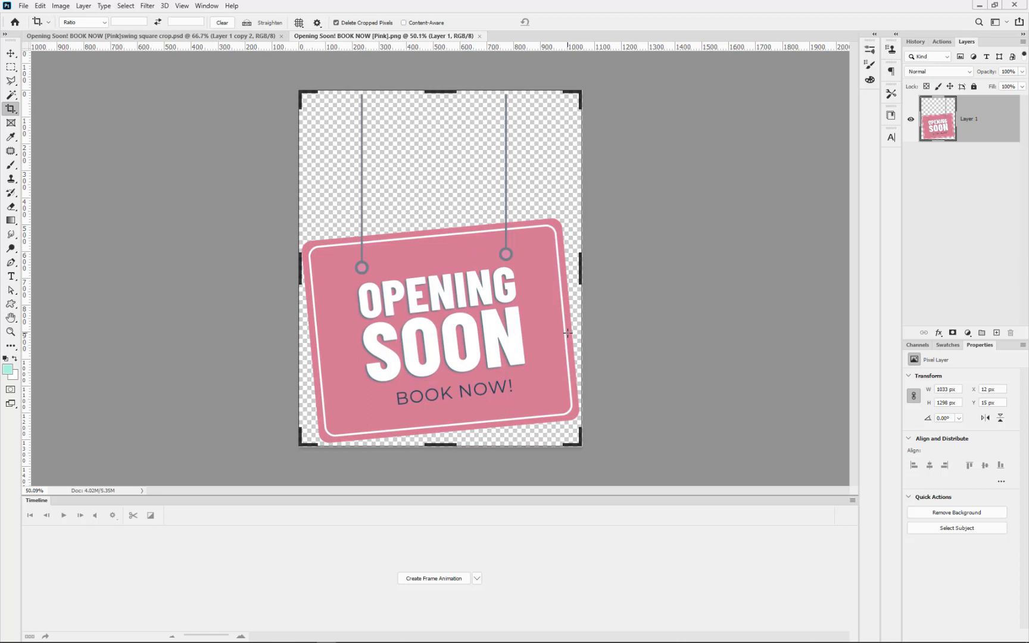
pyautogui.click(580, 271)
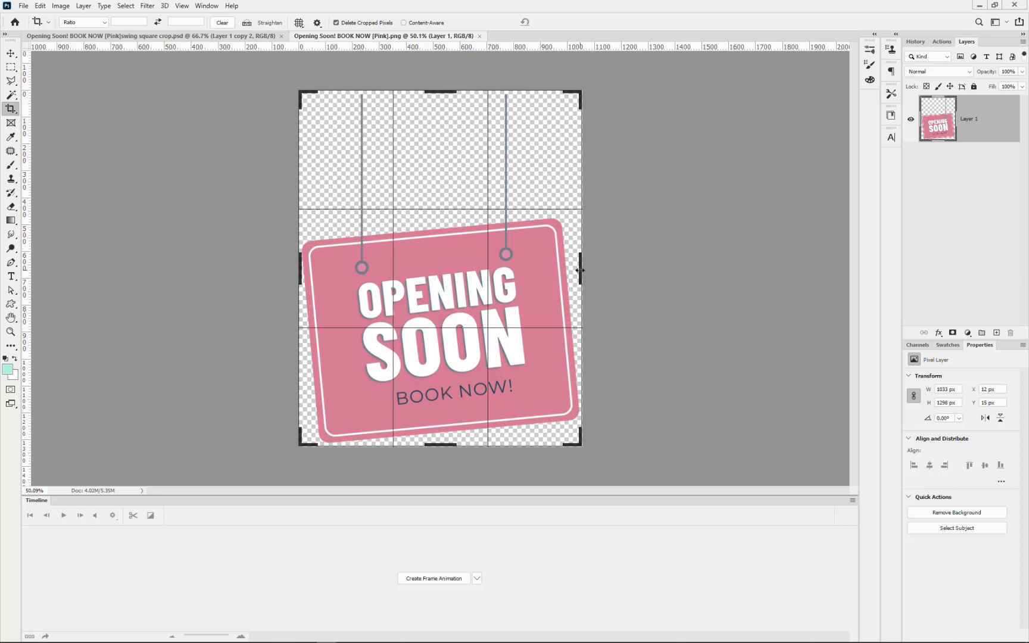
pyautogui.moveTo(580, 270); pyautogui.dragTo(652, 270)
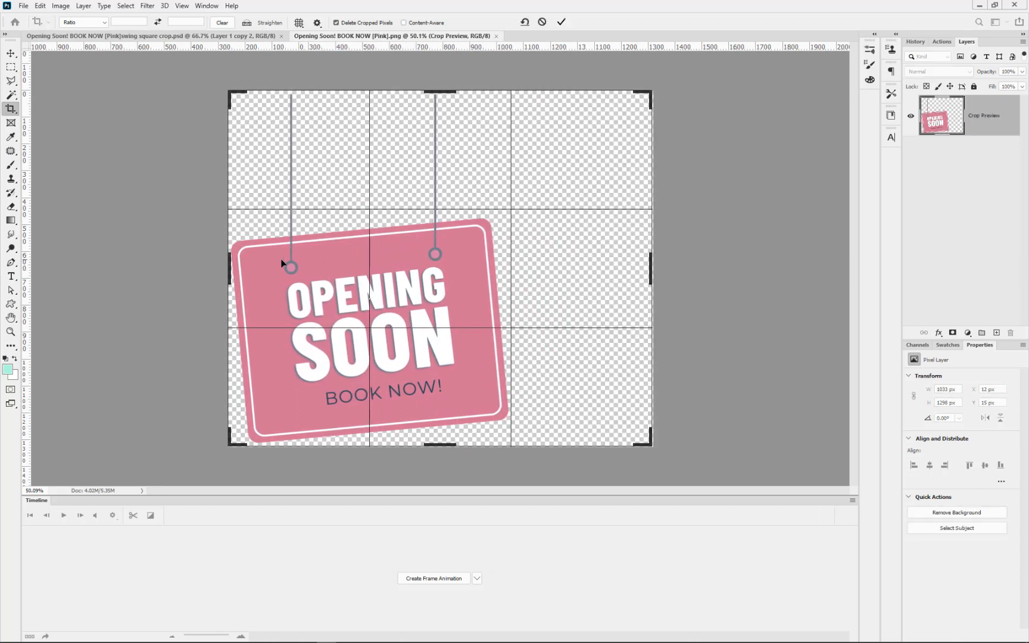
pyautogui.moveTo(225, 267); pyautogui.dragTo(156, 264)
pyautogui.press('Return')
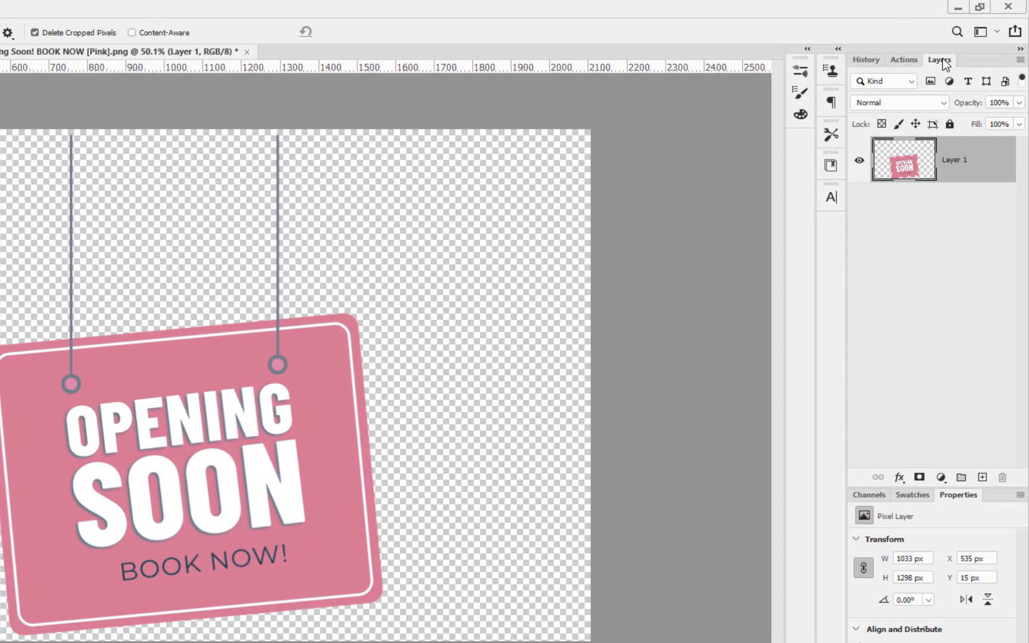
# Step: Undock the list of layers so it floats over the canvas, and enlarge it
pyautogui.moveTo(941, 63); pyautogui.dragTo(572, 98)
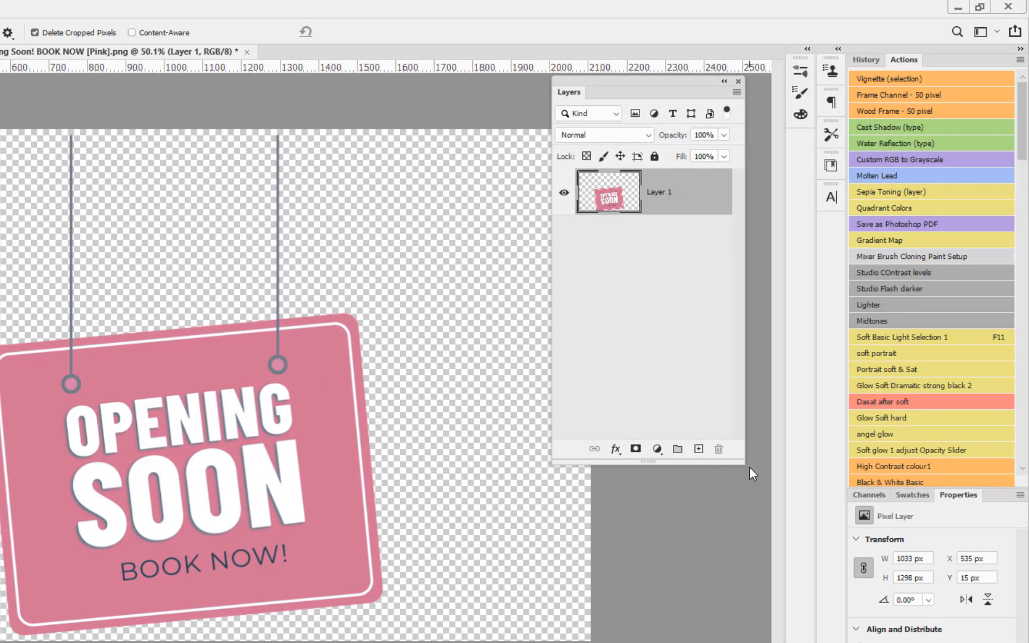
pyautogui.moveTo(741, 464); pyautogui.dragTo(768, 586)
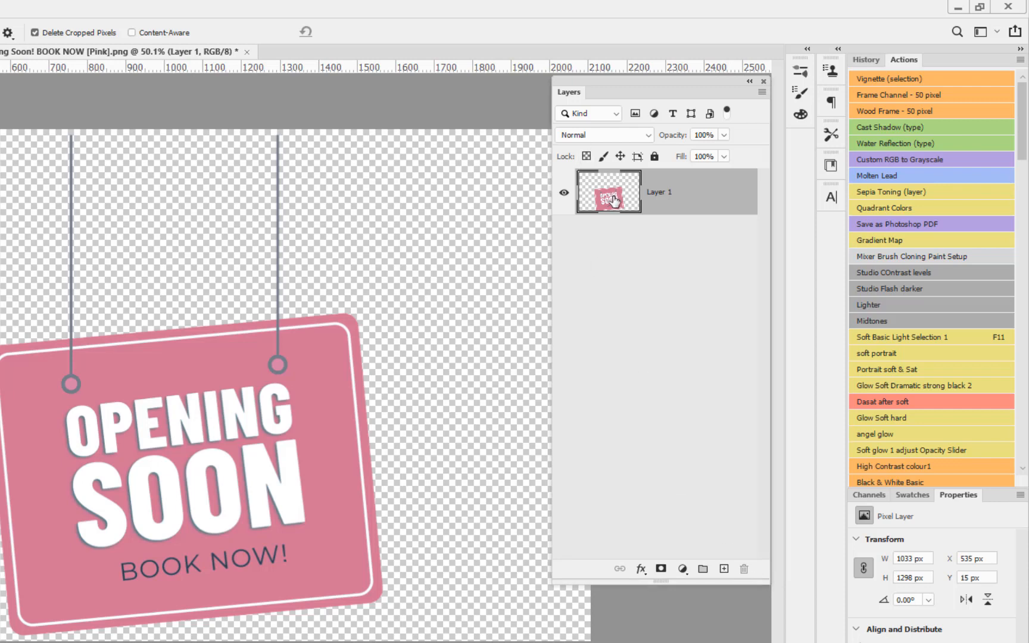
# Step: Duplicate Layer 1, rotate the copy about 18° clockwise, and shift it left and up so its strings meet the original's at the top
pyautogui.moveTo(607, 202); pyautogui.dragTo(724, 569)
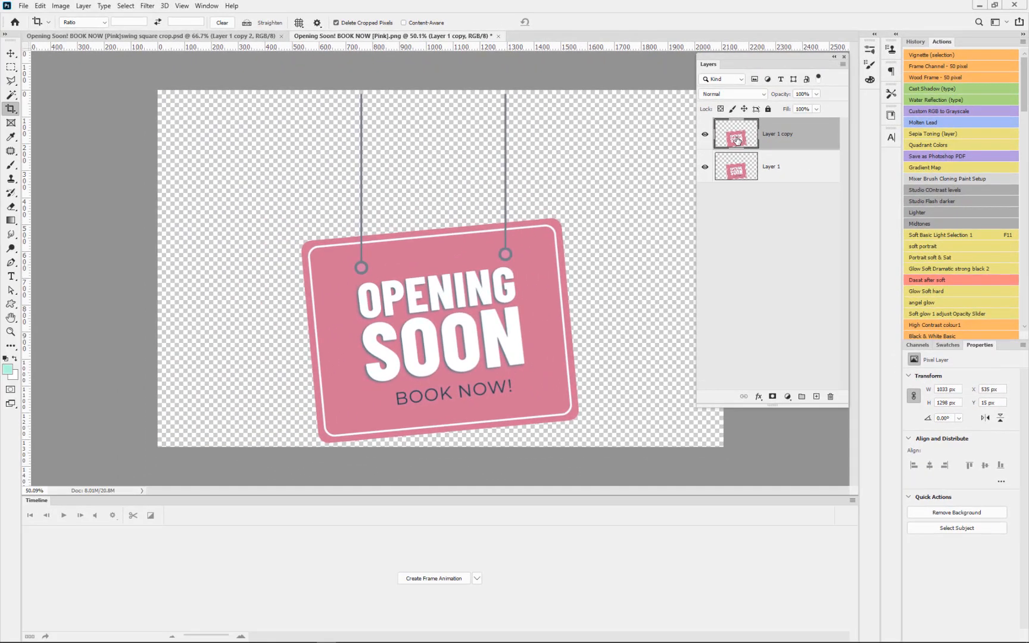
pyautogui.hotkey('ctrl', 't')
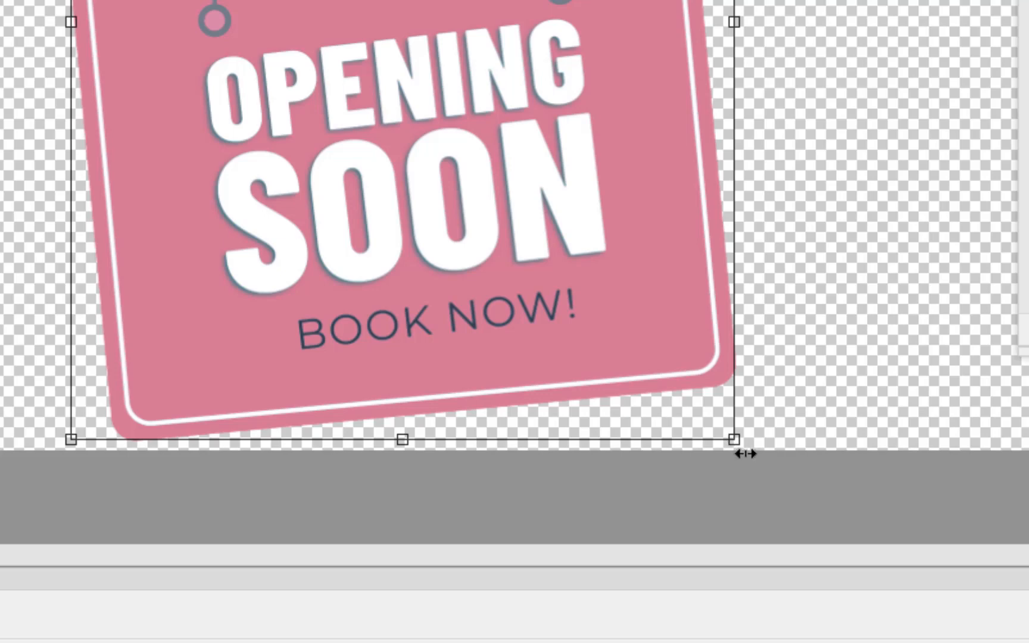
pyautogui.moveTo(751, 460); pyautogui.dragTo(574, 480)
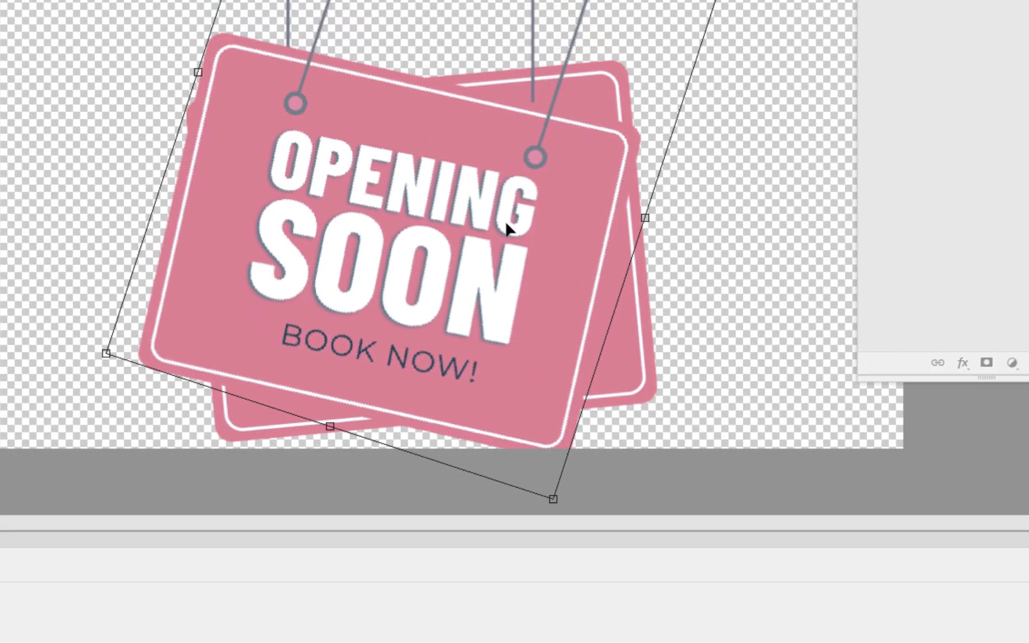
pyautogui.moveTo(522, 137); pyautogui.dragTo(468, 115)
pyautogui.moveTo(465, 306); pyautogui.dragTo(444, 279)
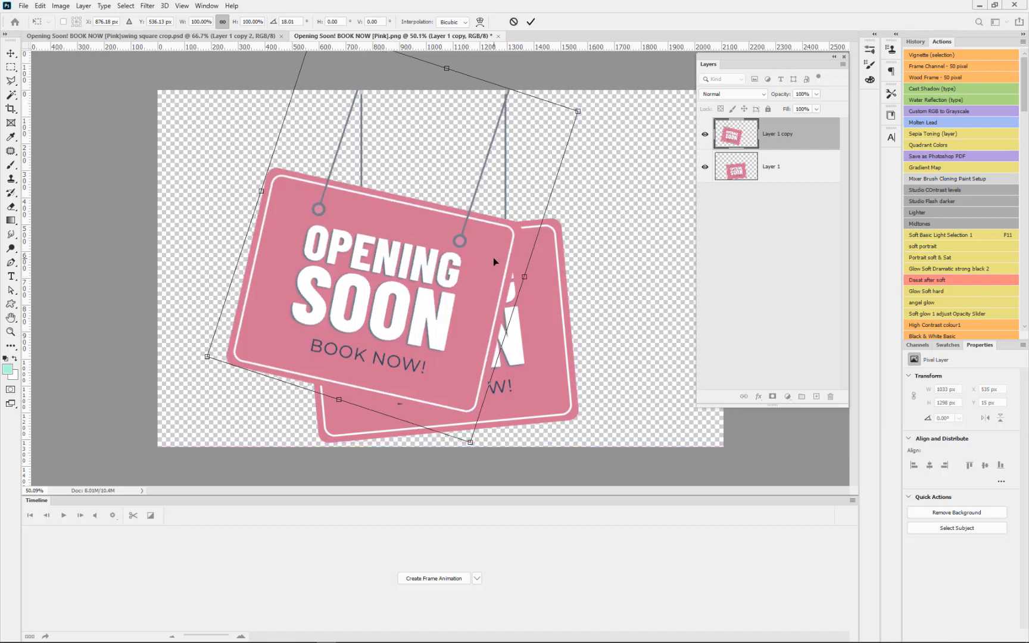
pyautogui.press('Return')
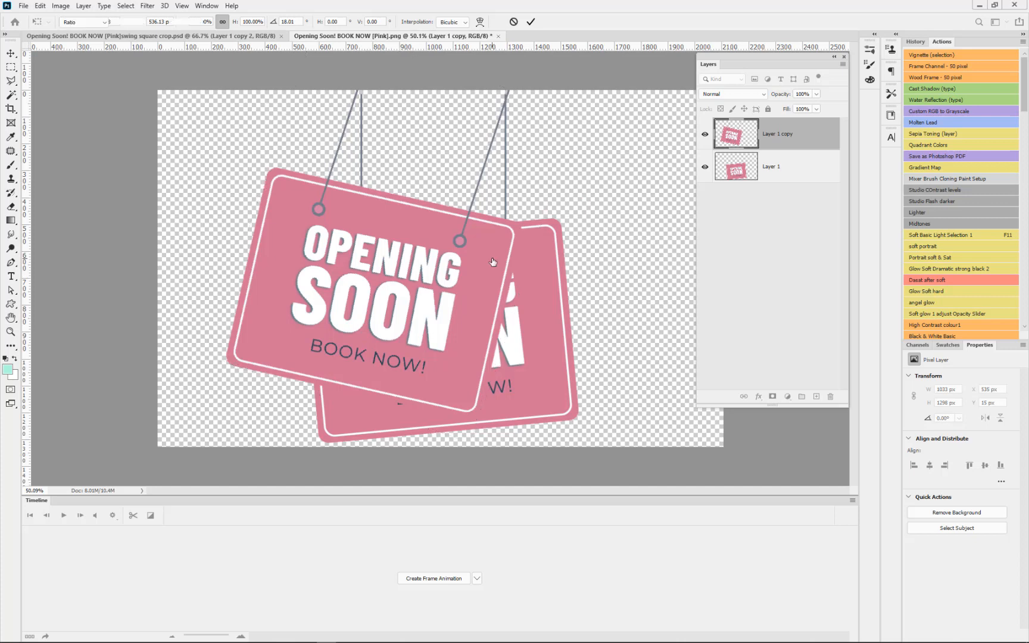
pyautogui.press('c')
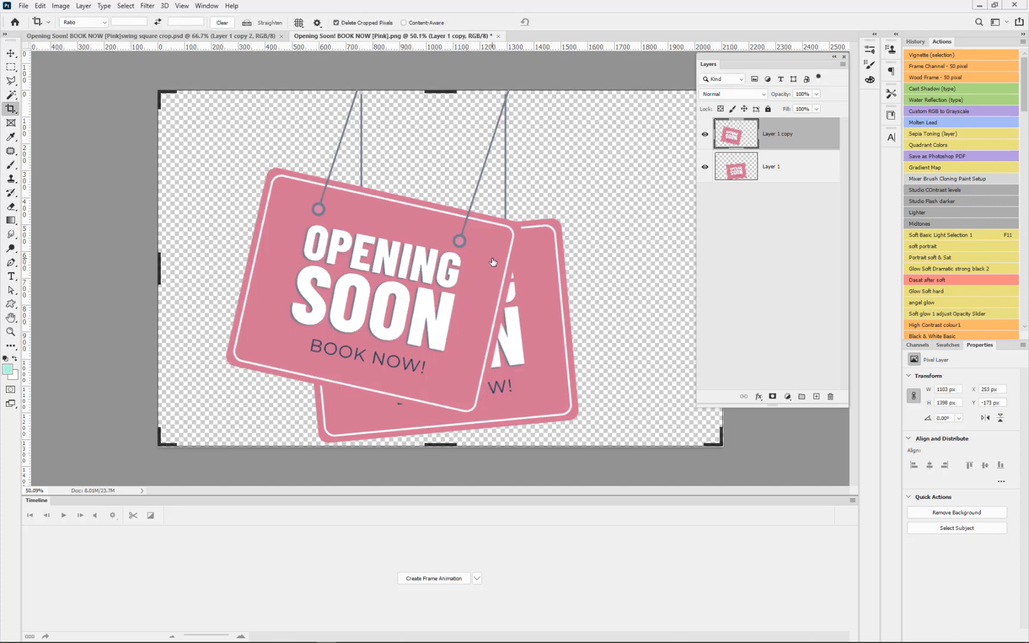
# Step: Duplicate Layer 1 copy, rotate the new copy about 20° further clockwise, and place it higher and further left
pyautogui.hotkey('ctrl', 'j')
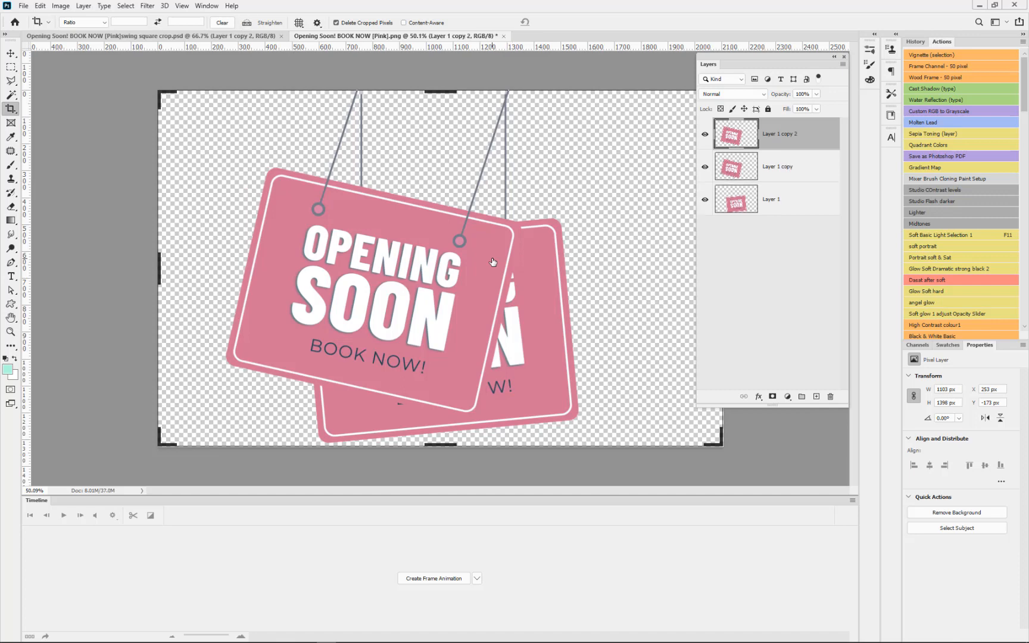
pyautogui.hotkey('ctrl', 't')
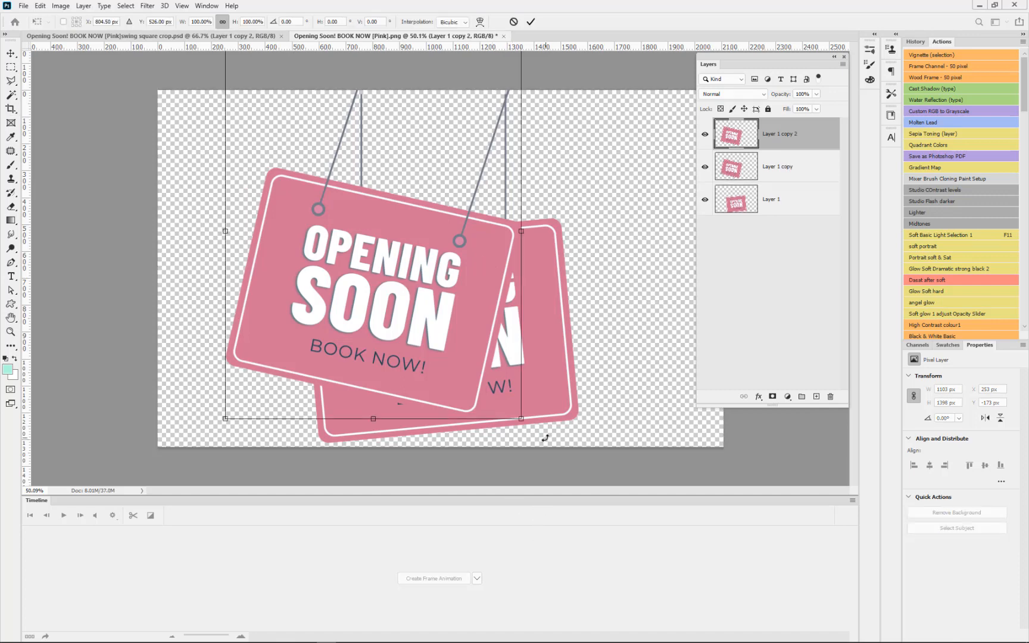
pyautogui.moveTo(545, 438); pyautogui.dragTo(432, 448)
pyautogui.moveTo(417, 298); pyautogui.dragTo(385, 247)
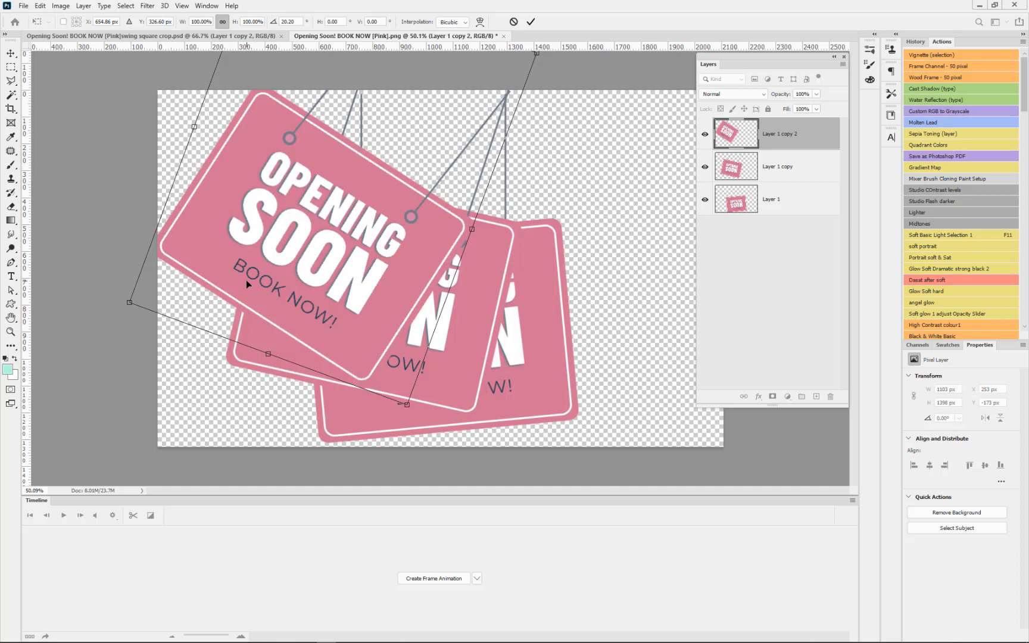
pyautogui.moveTo(246, 280); pyautogui.dragTo(256, 290)
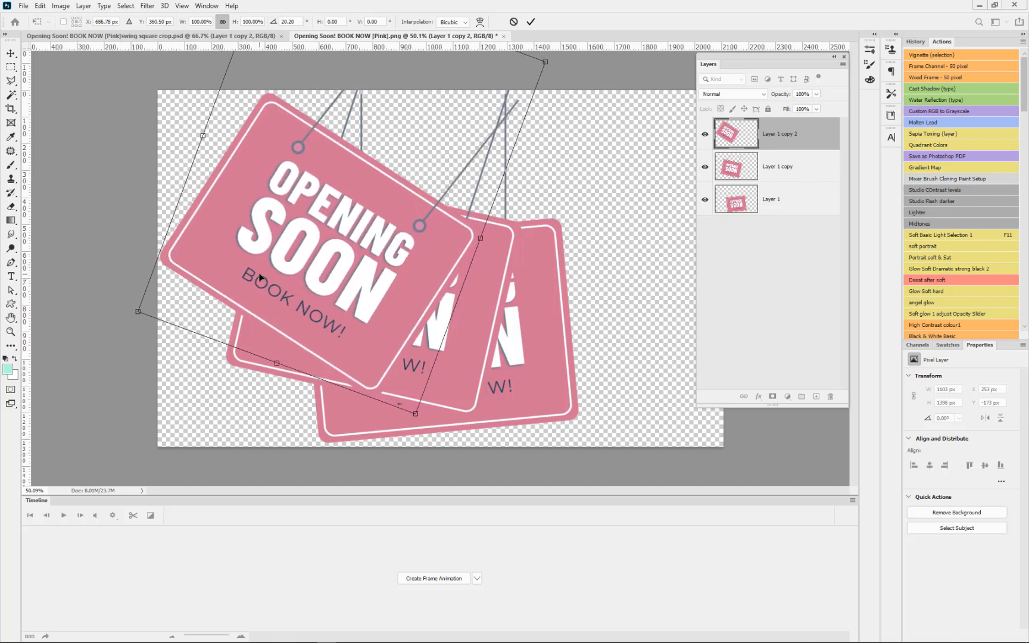
pyautogui.press('Return')
# Step: Extend the canvas about 120 px on its left side and nudge Layer 1 copy 2 up and left to align its strings
pyautogui.press('c')
pyautogui.moveTo(158, 272); pyautogui.dragTo(141, 271)
pyautogui.press('Return')
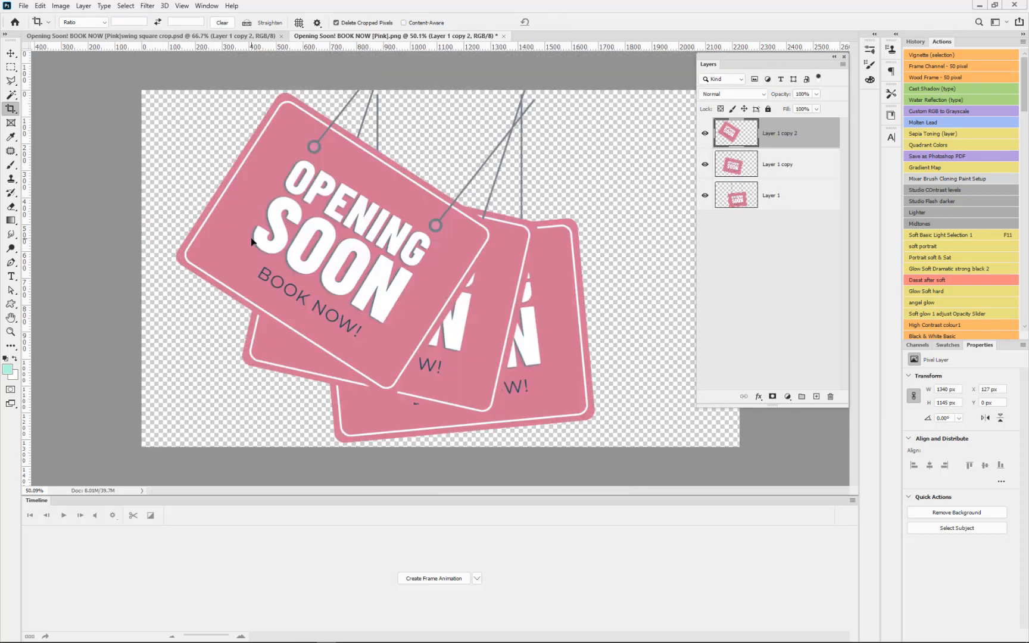
pyautogui.press('v')
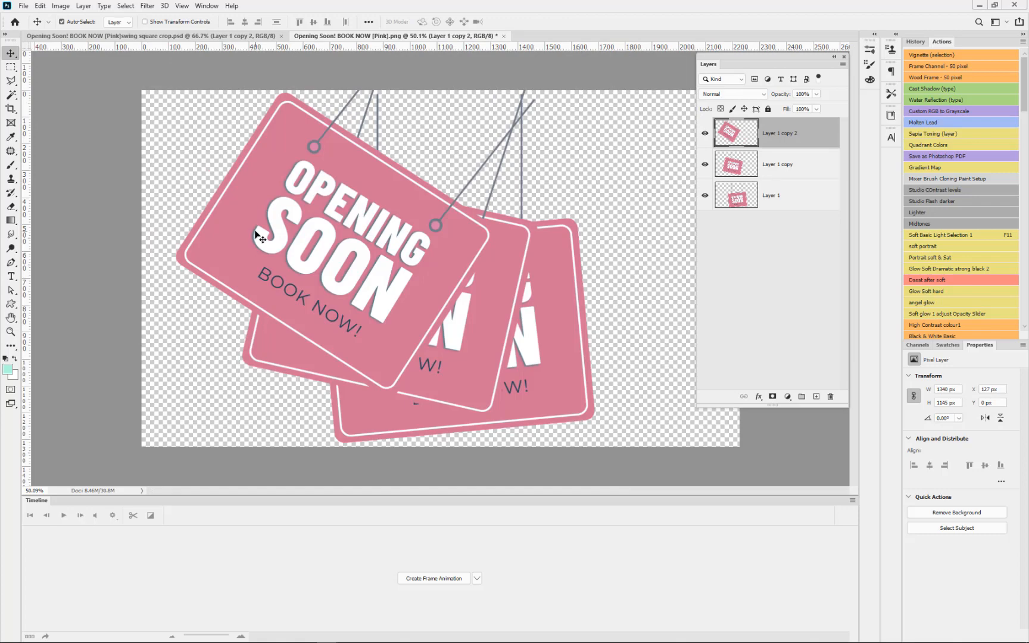
pyautogui.moveTo(272, 225); pyautogui.dragTo(261, 219)
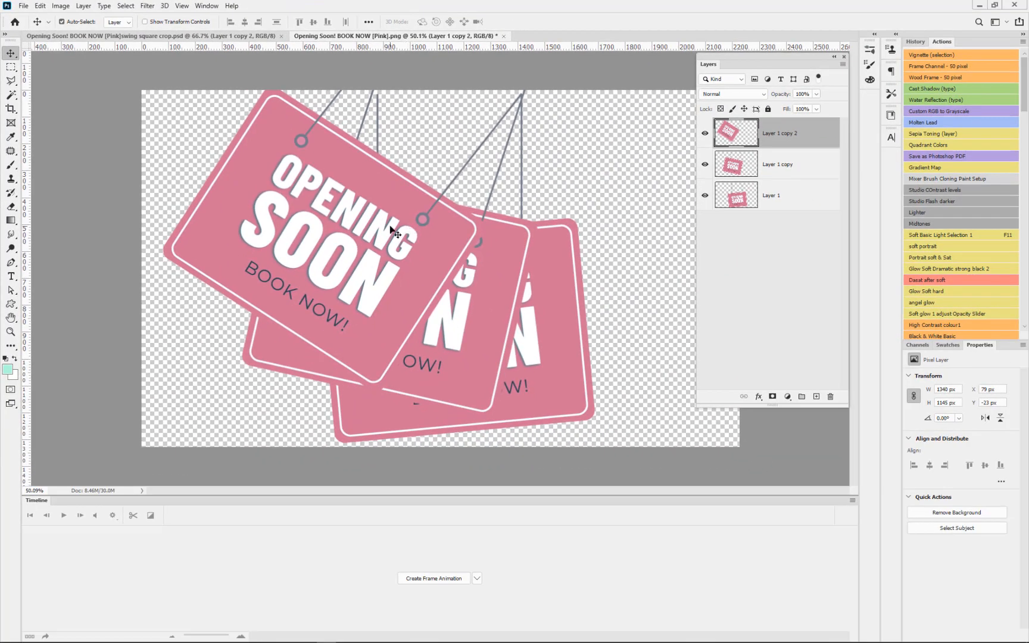
# Step: Duplicate the upright sign on Layer 1 and place the copy beneath Layer 1 in the stacking order
pyautogui.click(535, 326)
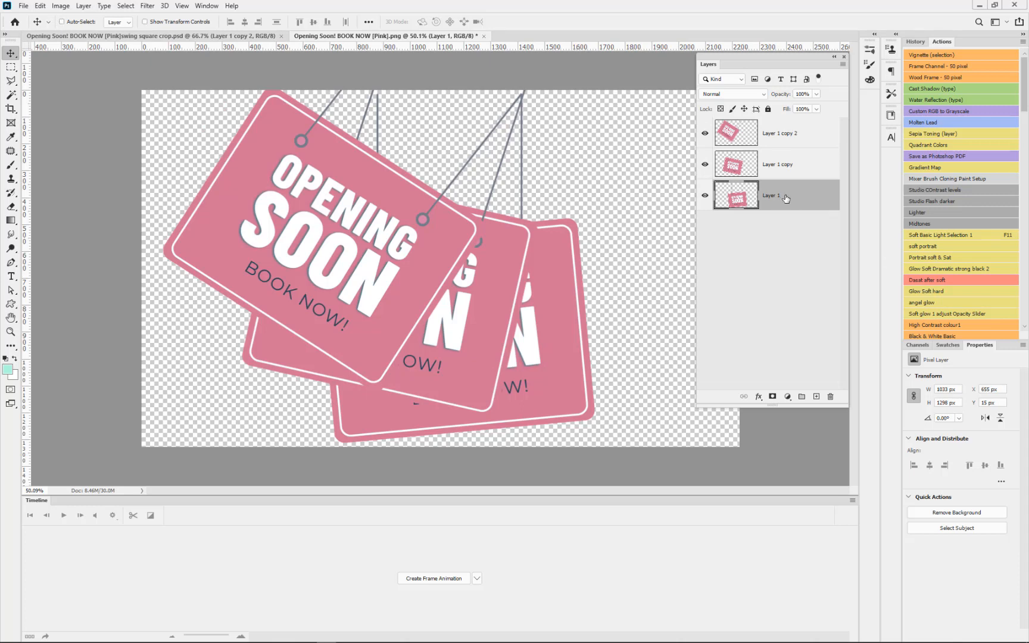
pyautogui.hotkey('ctrl', 'j')
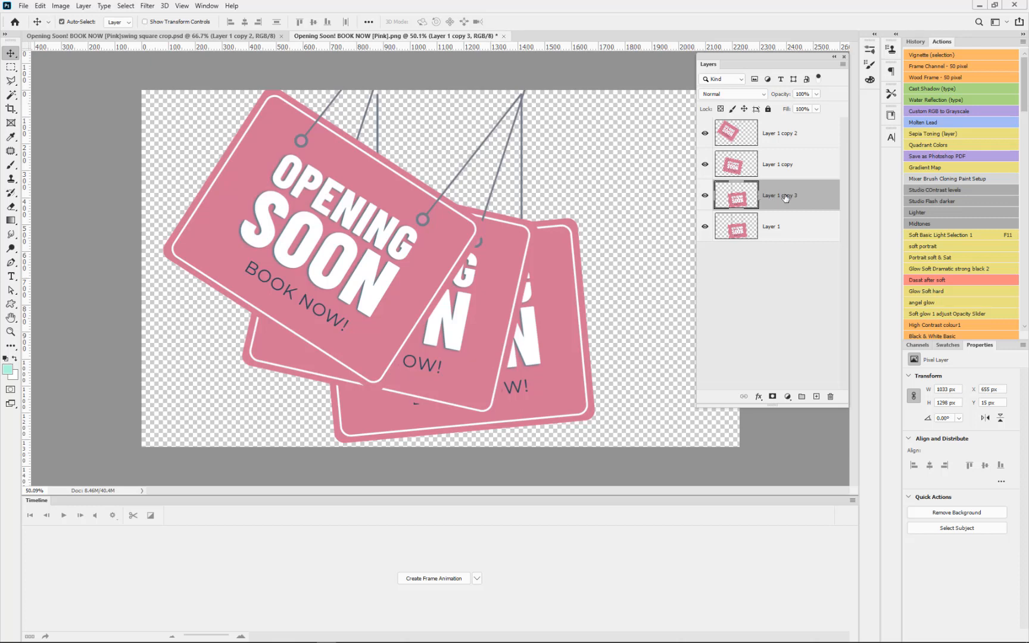
pyautogui.moveTo(797, 202); pyautogui.dragTo(796, 237)
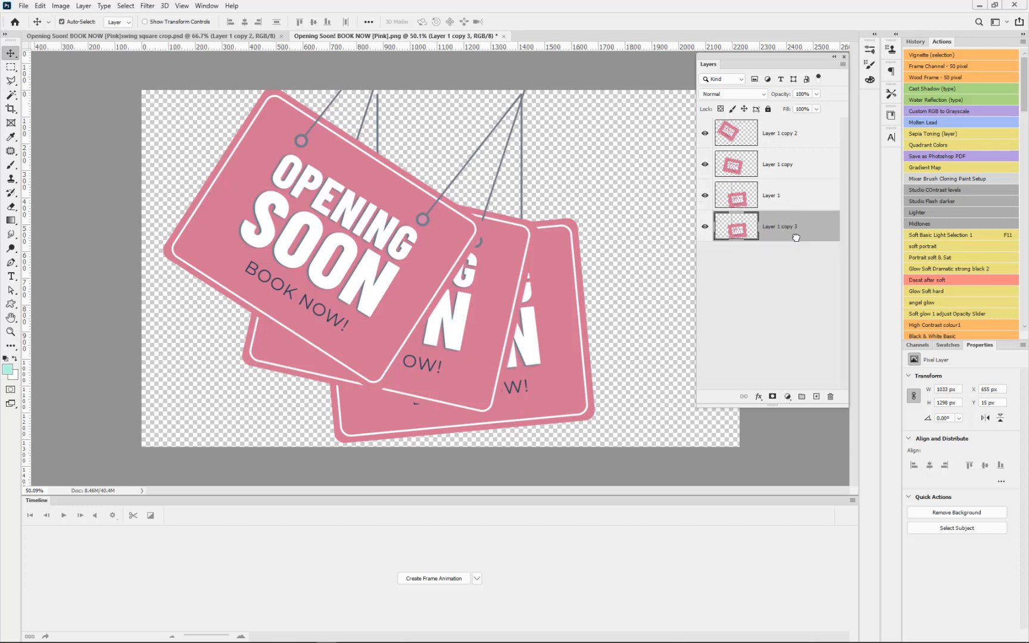
# Step: Rename the bottommost layer as "Layer 1 right 1"
pyautogui.doubleClick(783, 228)
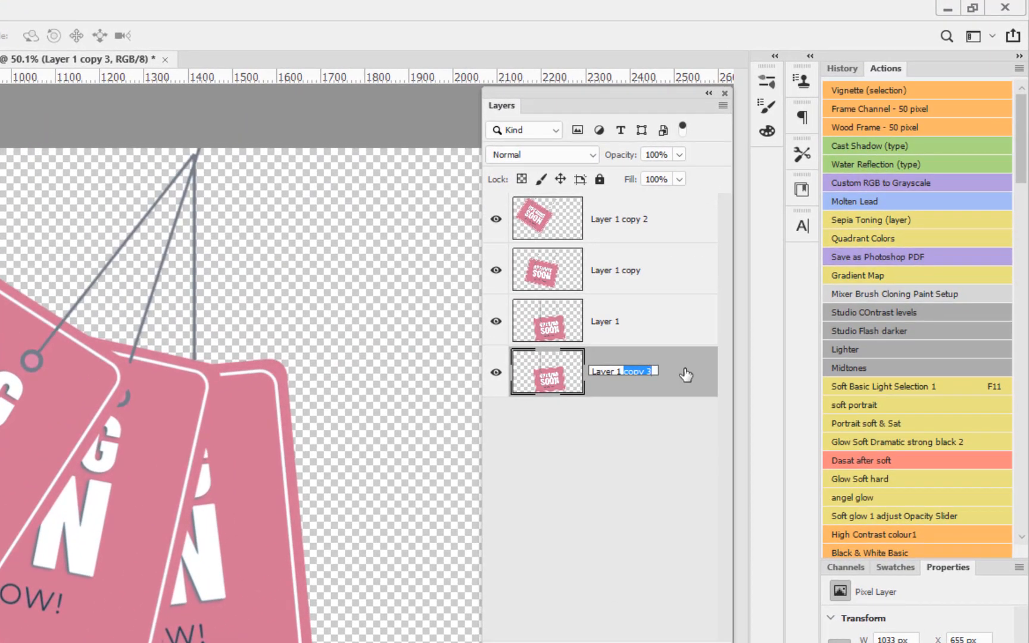
pyautogui.write('below')
pyautogui.press('BackSpace')
pyautogui.press('BackSpace')
pyautogui.press('BackSpace')
pyautogui.press('BackSpace')
pyautogui.write('right 1')
pyautogui.click(708, 388)
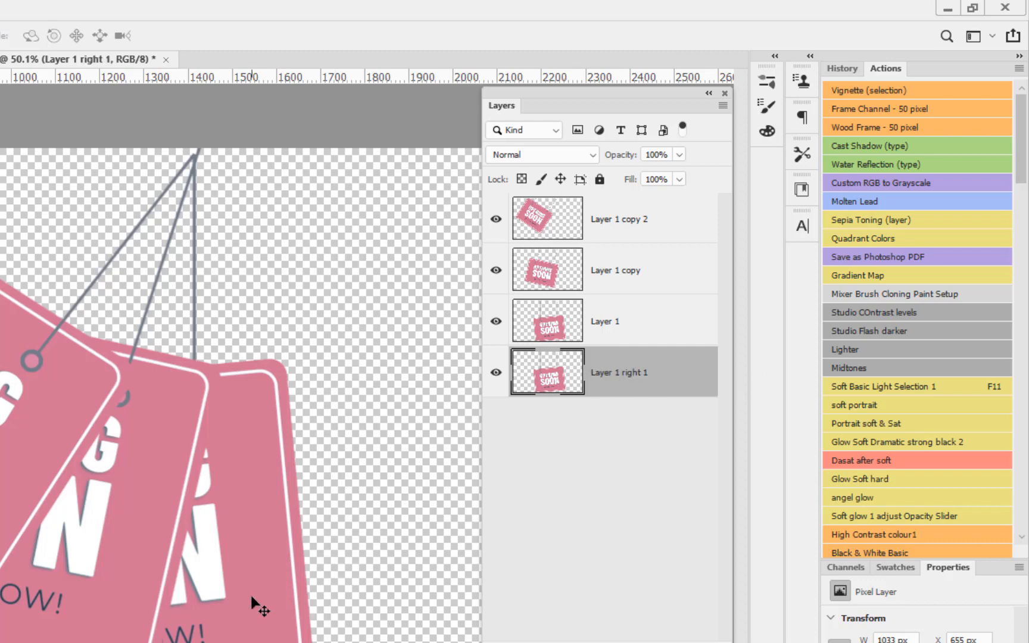
# Step: Rotate Layer 1 right 1 about 19° counterclockwise and move it right and up so its strings meet the others at the top
pyautogui.hotkey('ctrl', 't')
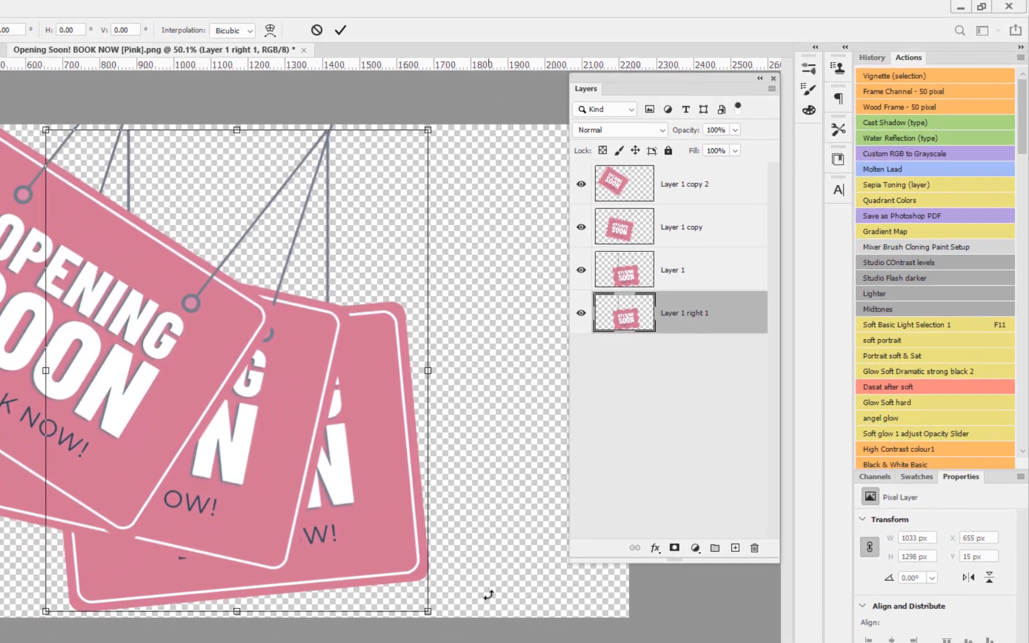
pyautogui.moveTo(488, 594); pyautogui.dragTo(558, 502)
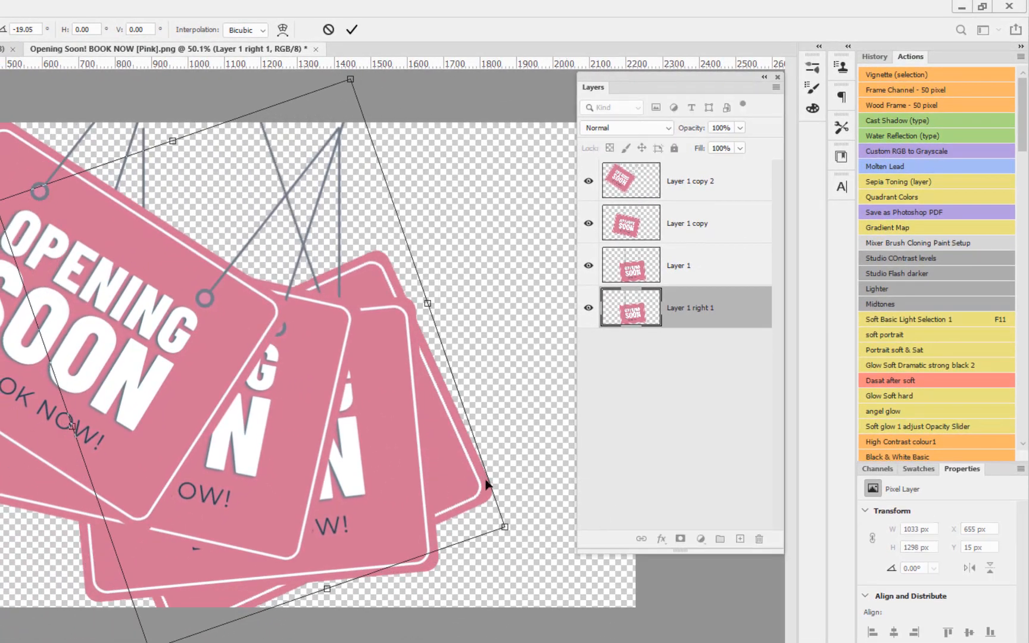
pyautogui.moveTo(481, 489); pyautogui.dragTo(533, 453)
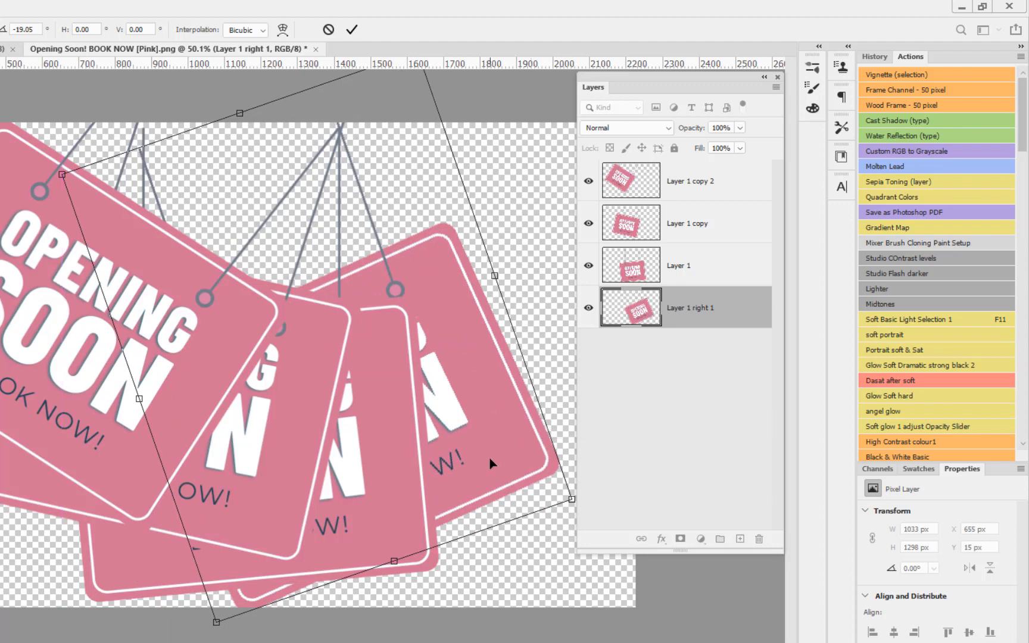
pyautogui.press('Return')
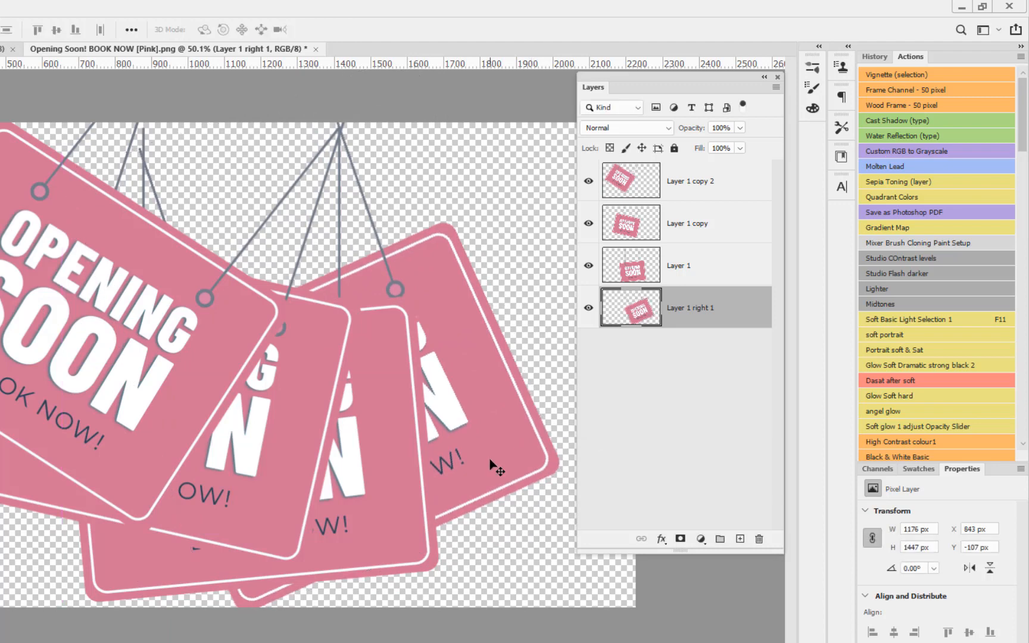
# Step: Duplicate Layer 1 right 1 and place the copy beneath it in the stacking order
pyautogui.moveTo(695, 79); pyautogui.dragTo(773, 94)
pyautogui.hotkey('ctrl', 'j')
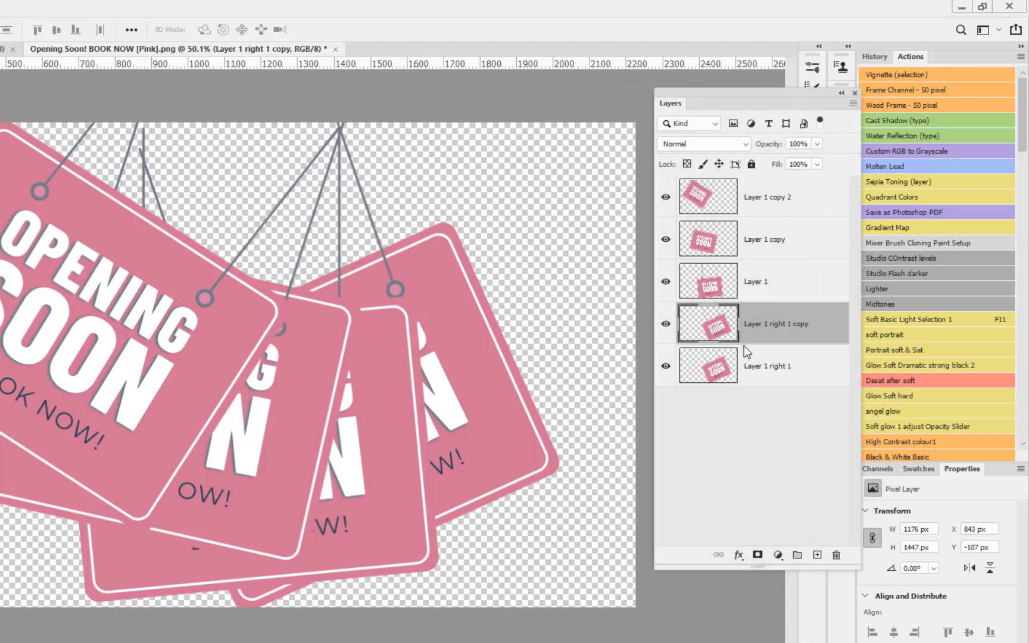
pyautogui.moveTo(779, 328); pyautogui.dragTo(765, 385)
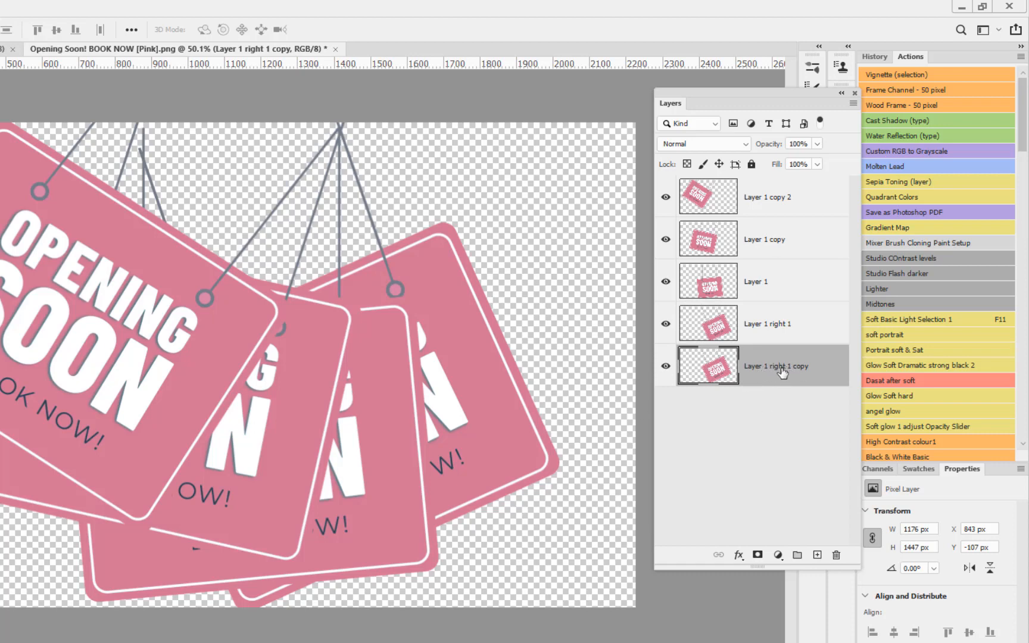
# Step: Rename the bottommost layer as "Layer 1 right 2"
pyautogui.doubleClick(781, 367)
pyautogui.click(786, 366)
pyautogui.moveTo(791, 368); pyautogui.dragTo(837, 367)
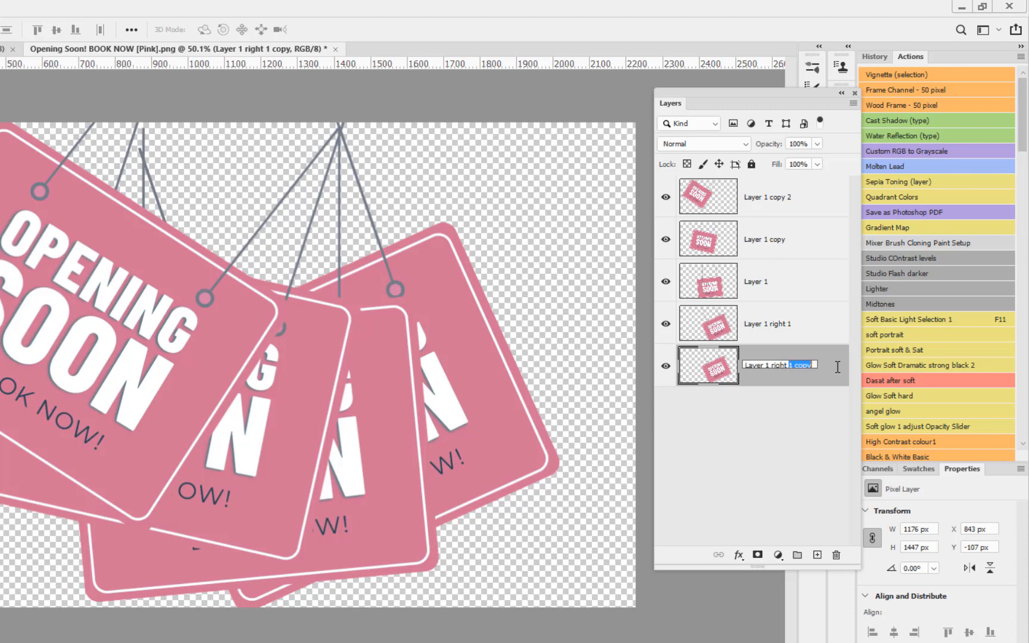
pyautogui.write('2')
pyautogui.press('Return')
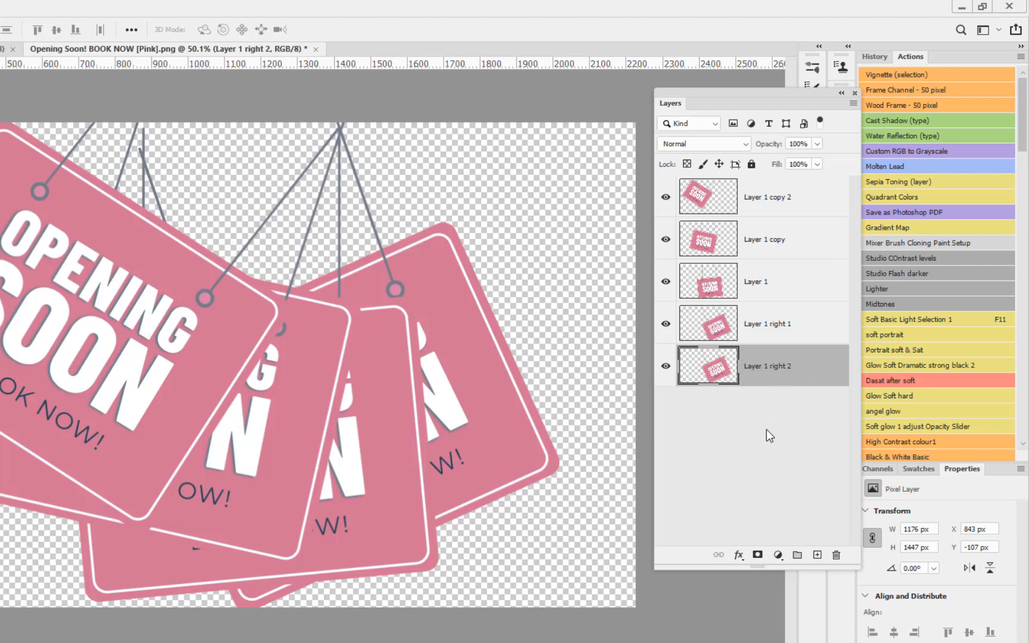
pyautogui.click(746, 441)
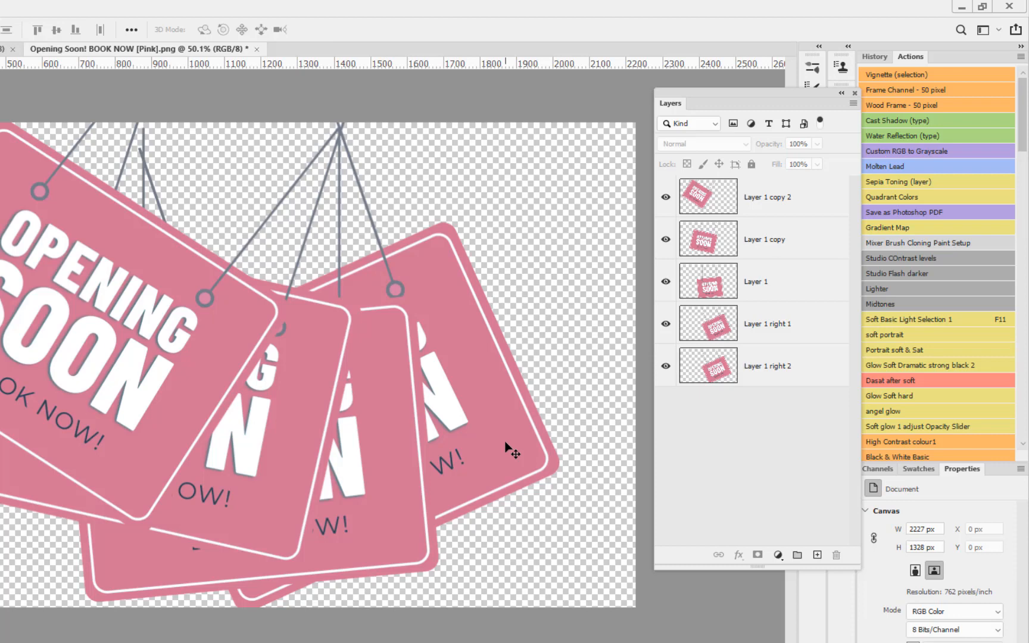
# Step: Rotate Layer 1 right 2 about 16° counterclockwise and move it right and up so its strings meet the others at the top
pyautogui.click(770, 376)
pyautogui.hotkey('ctrl', 't')
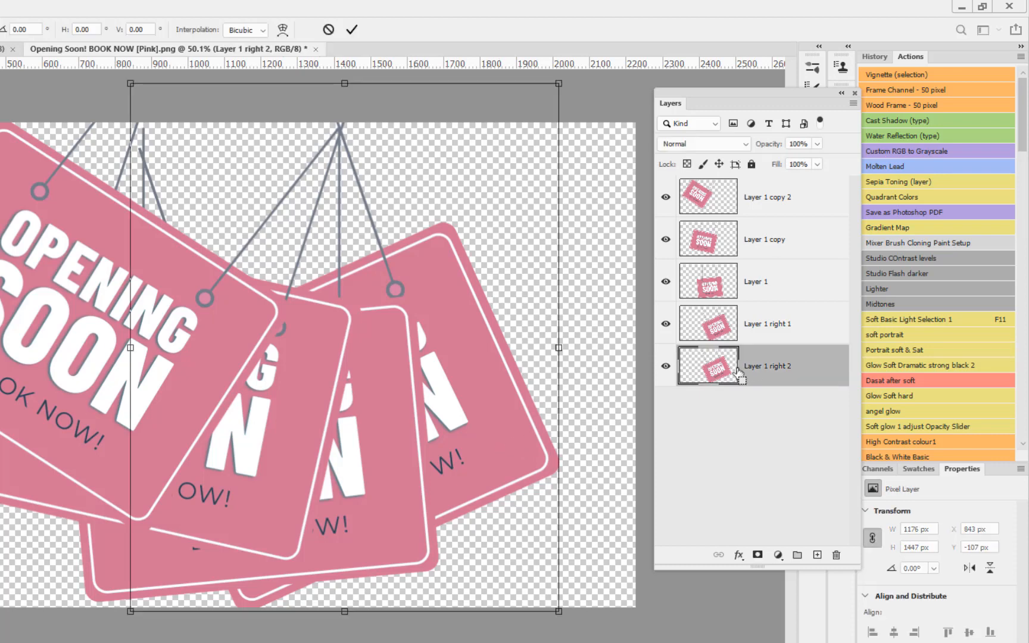
pyautogui.moveTo(622, 480); pyautogui.dragTo(650, 408)
pyautogui.moveTo(539, 364); pyautogui.dragTo(578, 337)
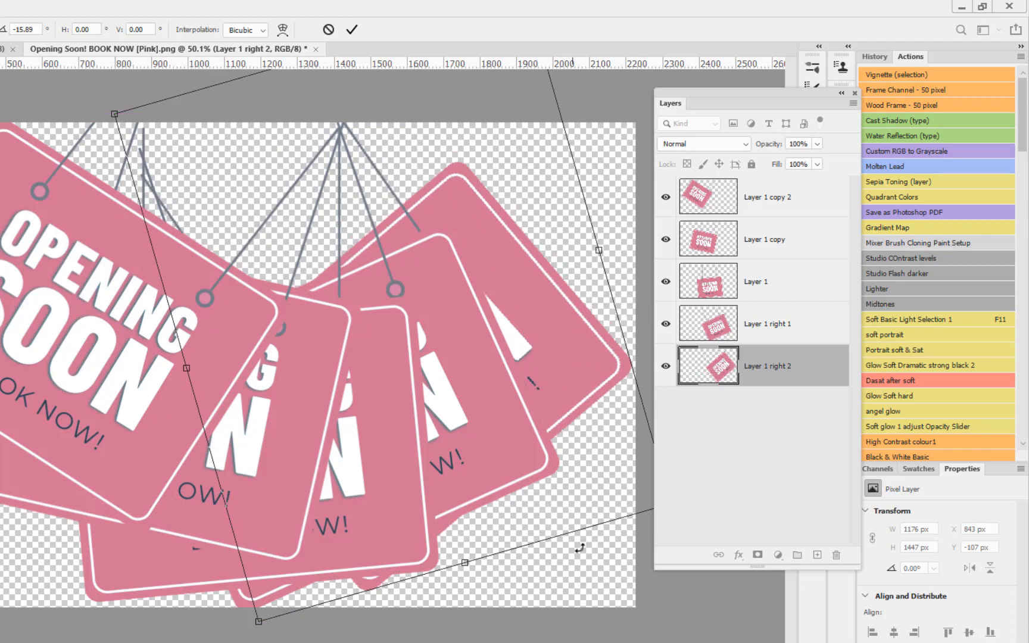
pyautogui.press('Return')
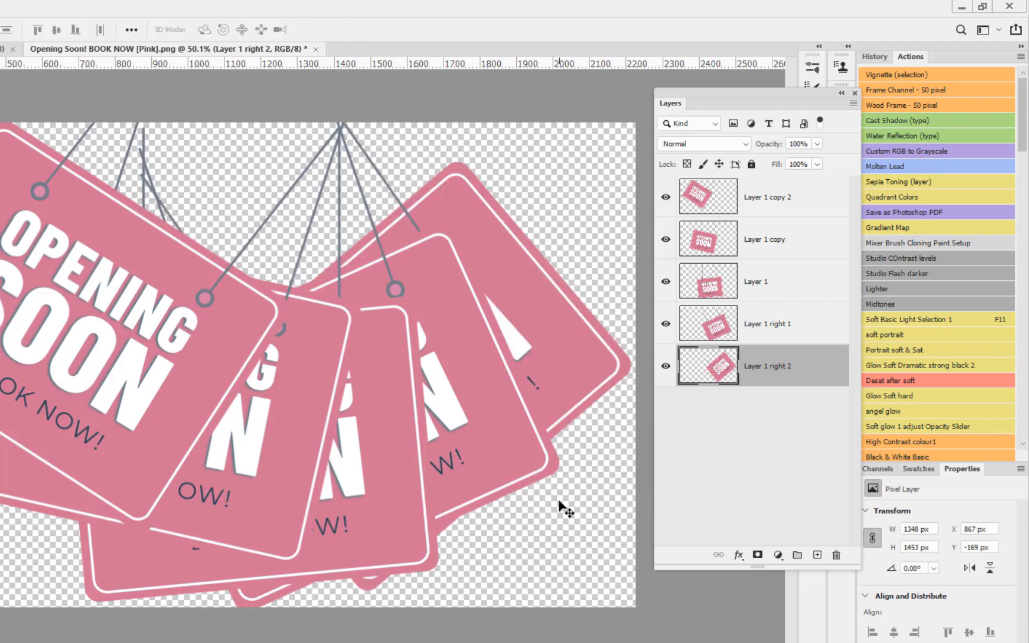
# Step: Extend the canvas slightly at its bottom edge with the Crop tool, deleting the pixels outside the canvas
pyautogui.scroll(3, 128, 170)
pyautogui.scroll(3, 126, 166)
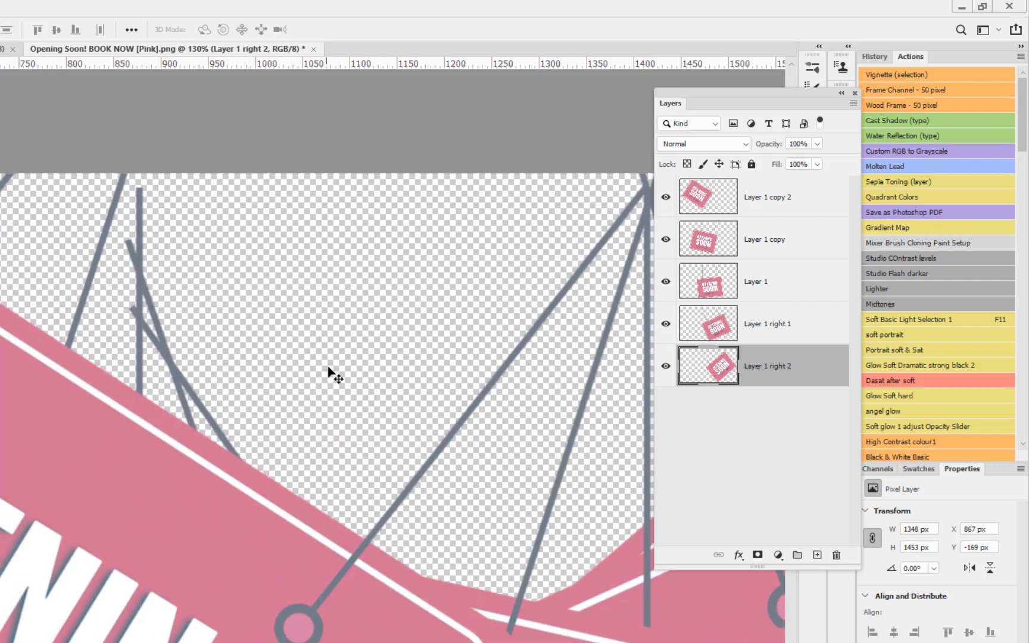
pyautogui.scroll(-2, 310, 377)
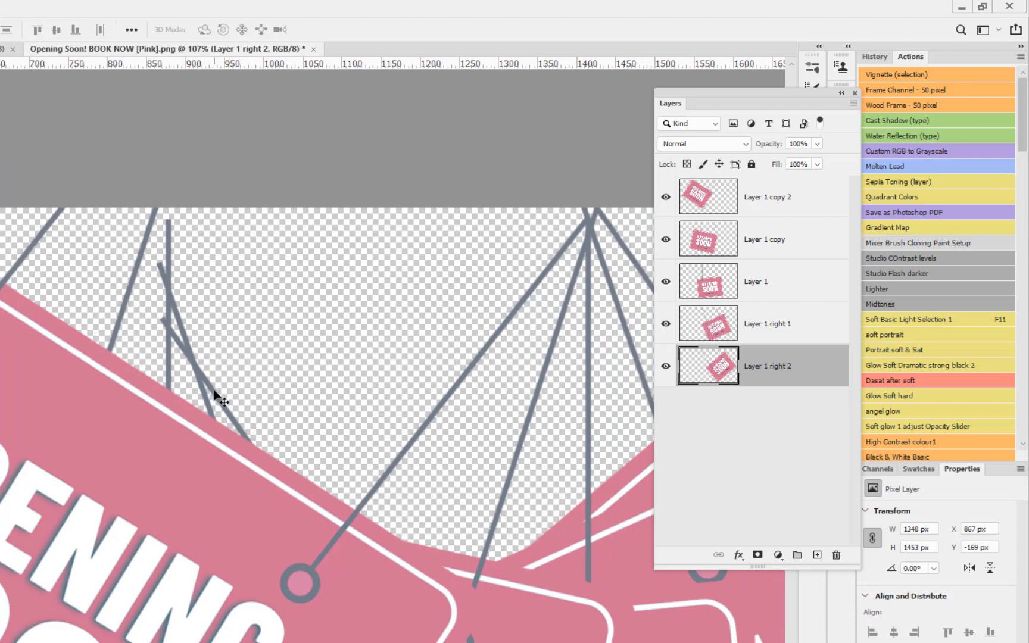
pyautogui.scroll(-4, 220, 403)
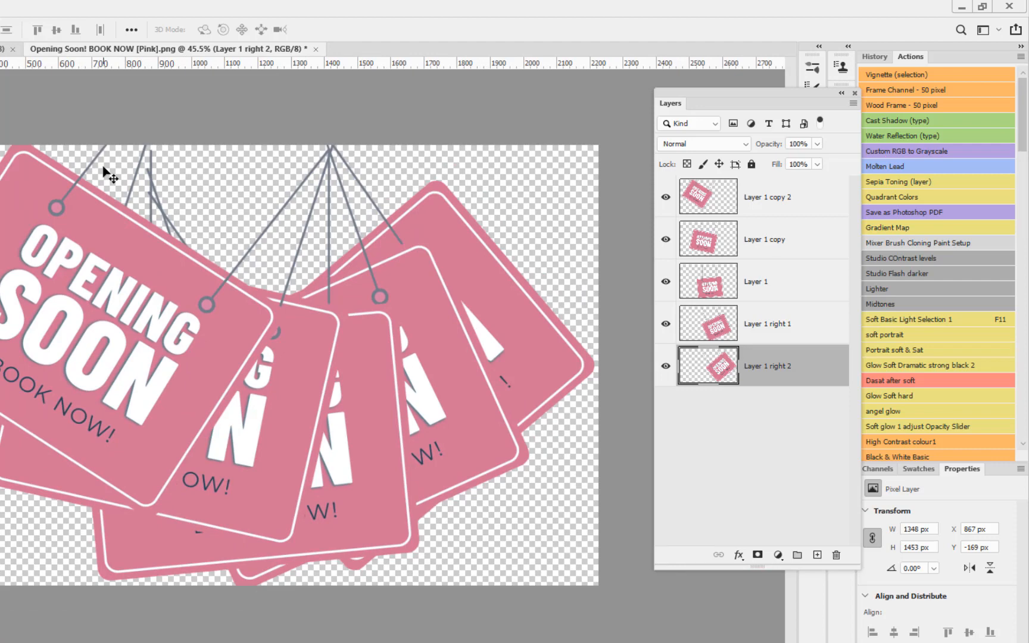
pyautogui.press('c')
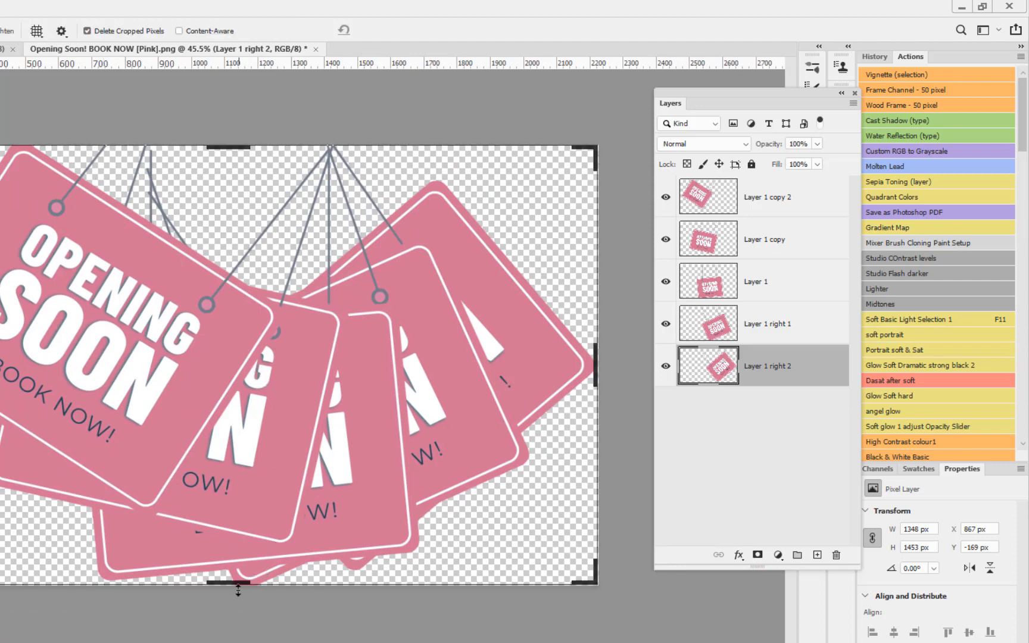
pyautogui.moveTo(238, 590); pyautogui.dragTo(241, 595)
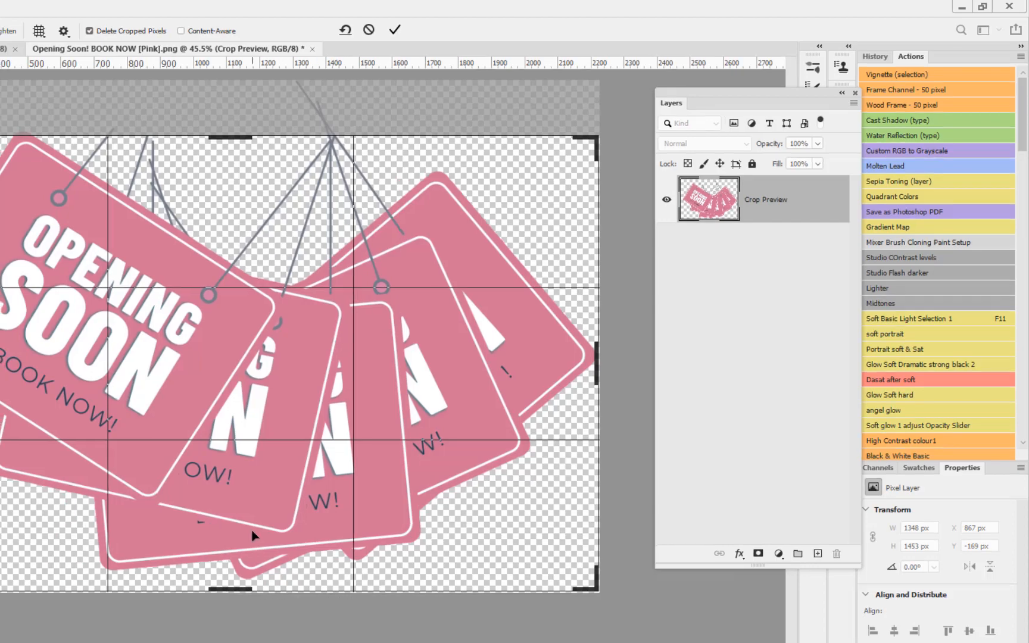
pyautogui.press('Return')
# Step: Crop the canvas to a 1:1 square centred on the signs, with Delete Cropped Pixels turned off
pyautogui.scroll(5, 249, 572)
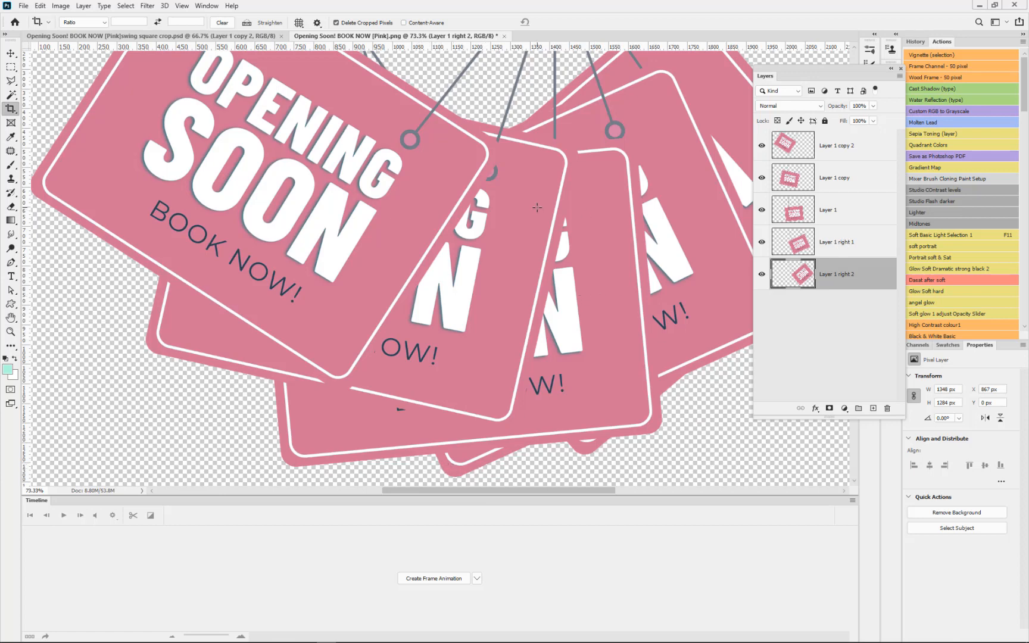
pyautogui.scroll(-5, 537, 205)
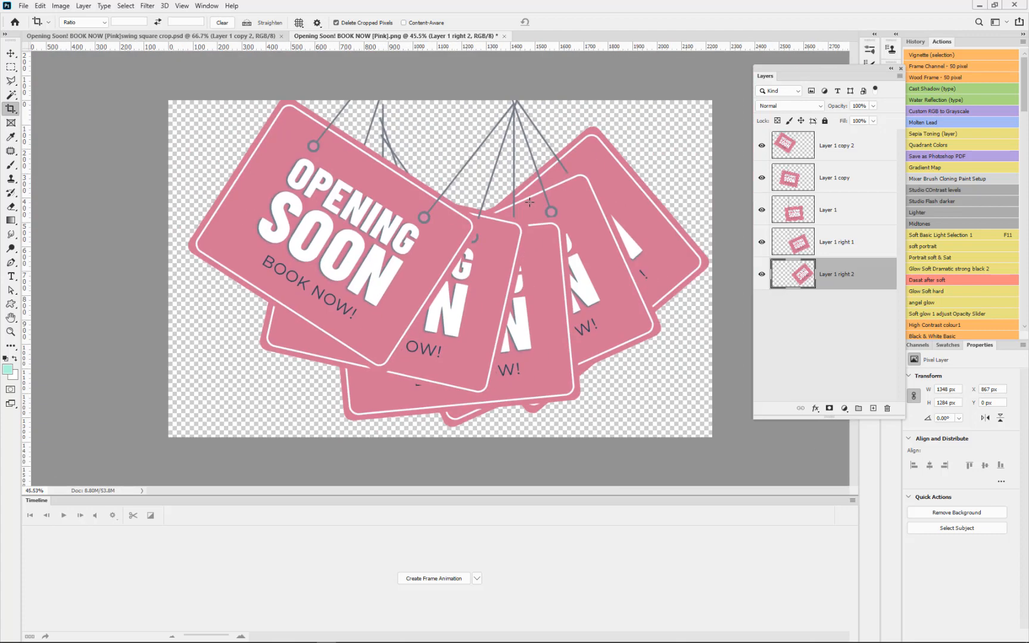
pyautogui.click(495, 213)
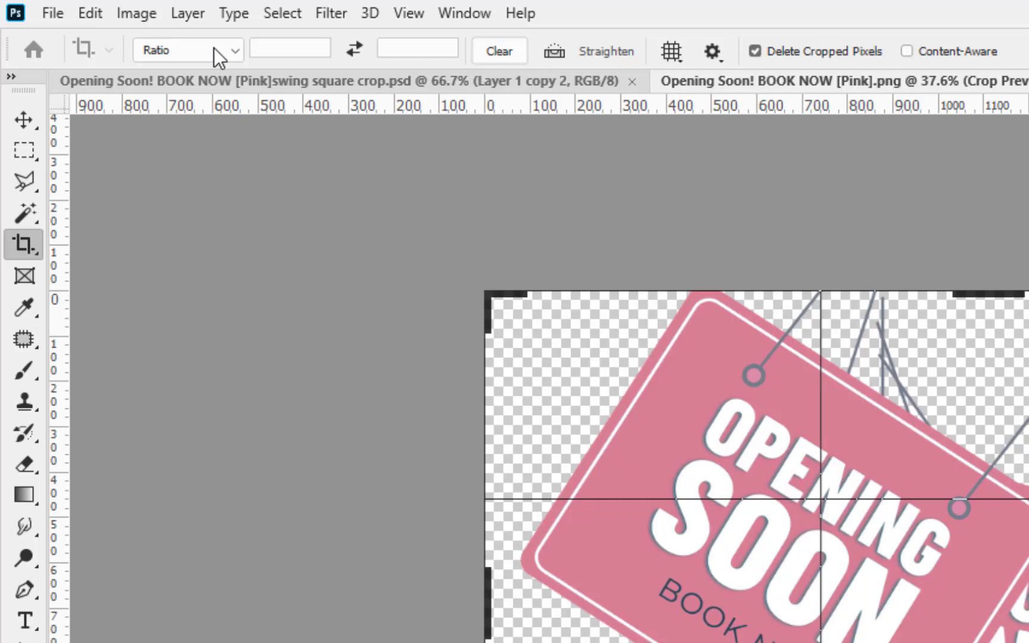
pyautogui.click(214, 48)
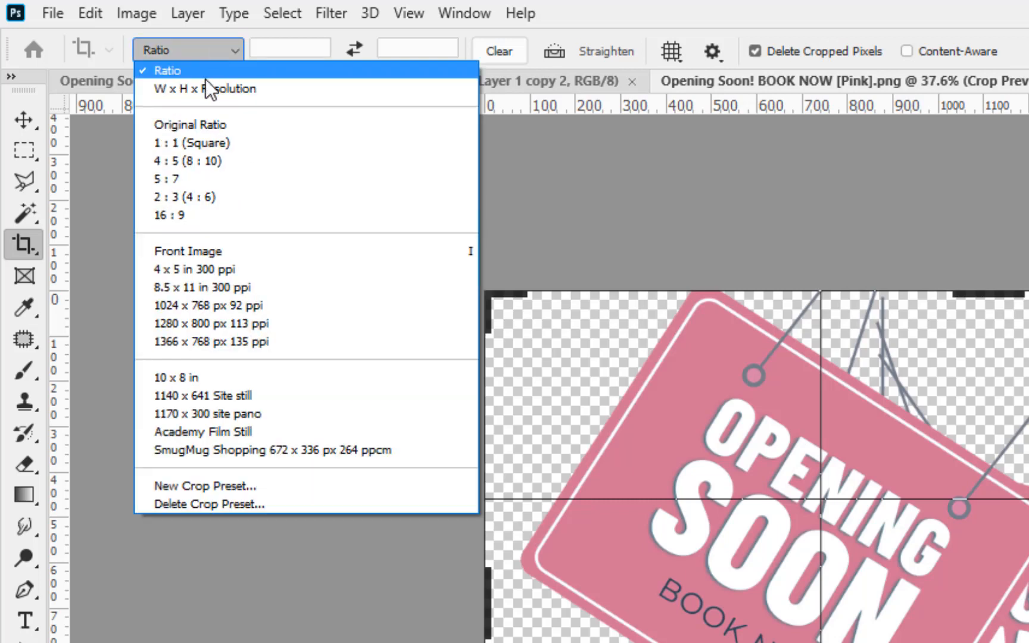
pyautogui.click(200, 143)
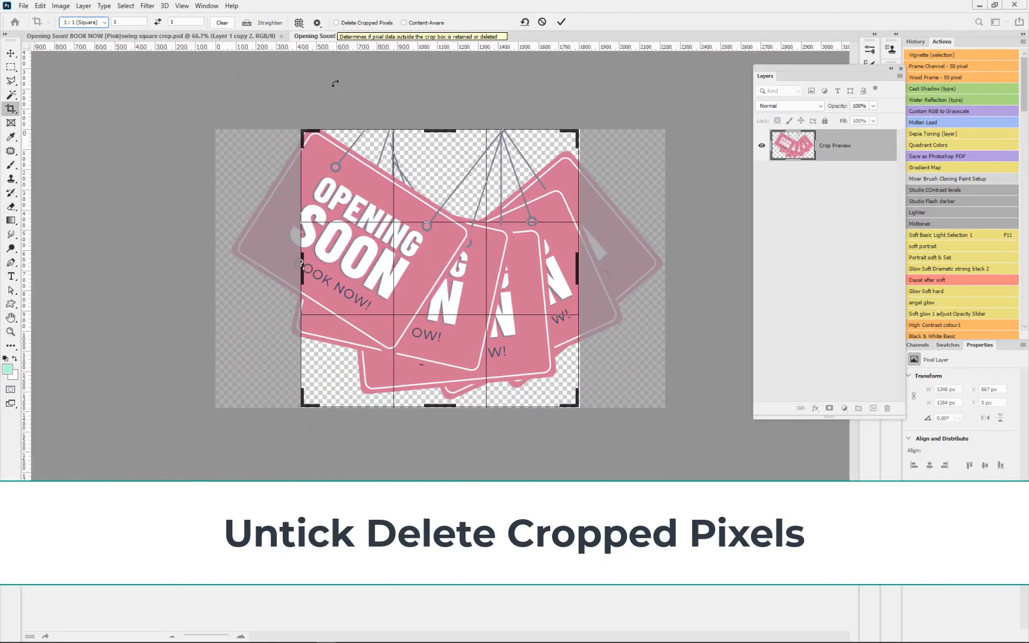
pyautogui.press('Return')
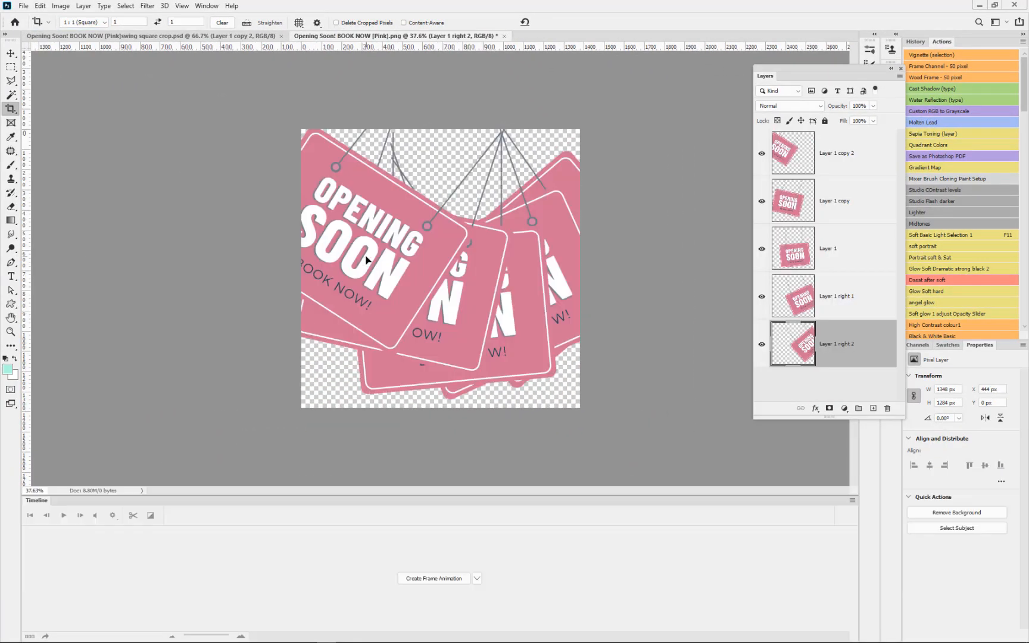
# Step: Try moving the Layer 1 copy 2 sign about 344 px to the right, and undo both the move and the square crop
pyautogui.click(11, 54)
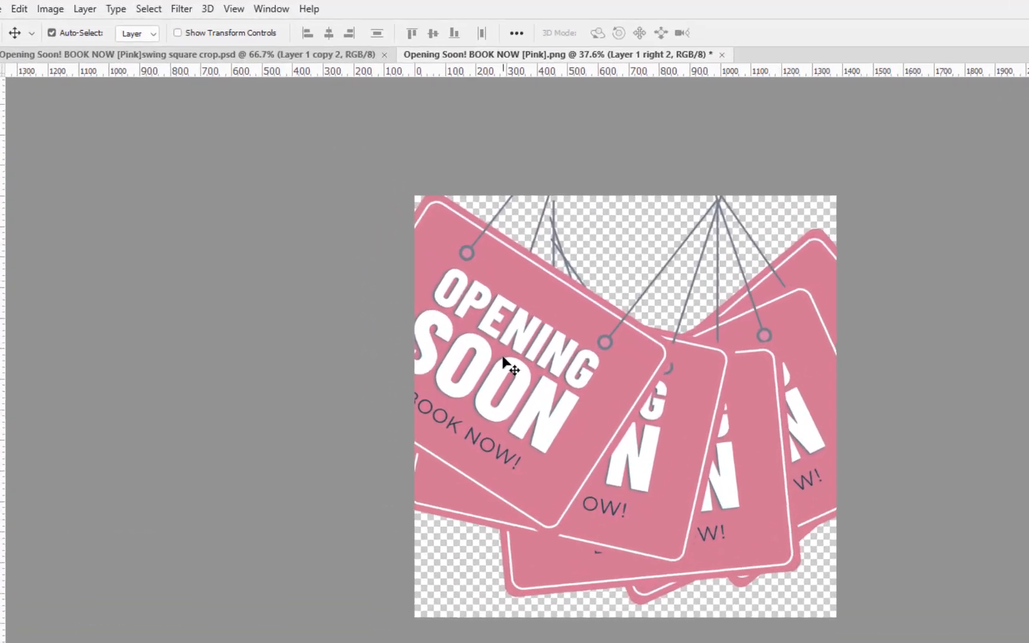
pyautogui.moveTo(504, 360); pyautogui.dragTo(604, 361)
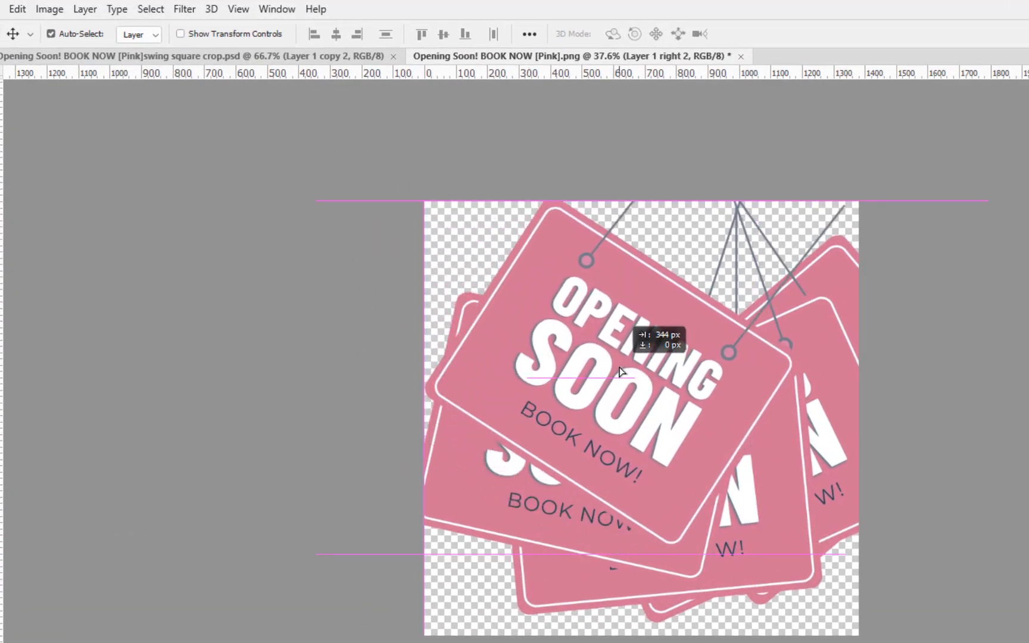
pyautogui.moveTo(619, 366); pyautogui.dragTo(619, 367)
pyautogui.hotkey('ctrl', 'z')
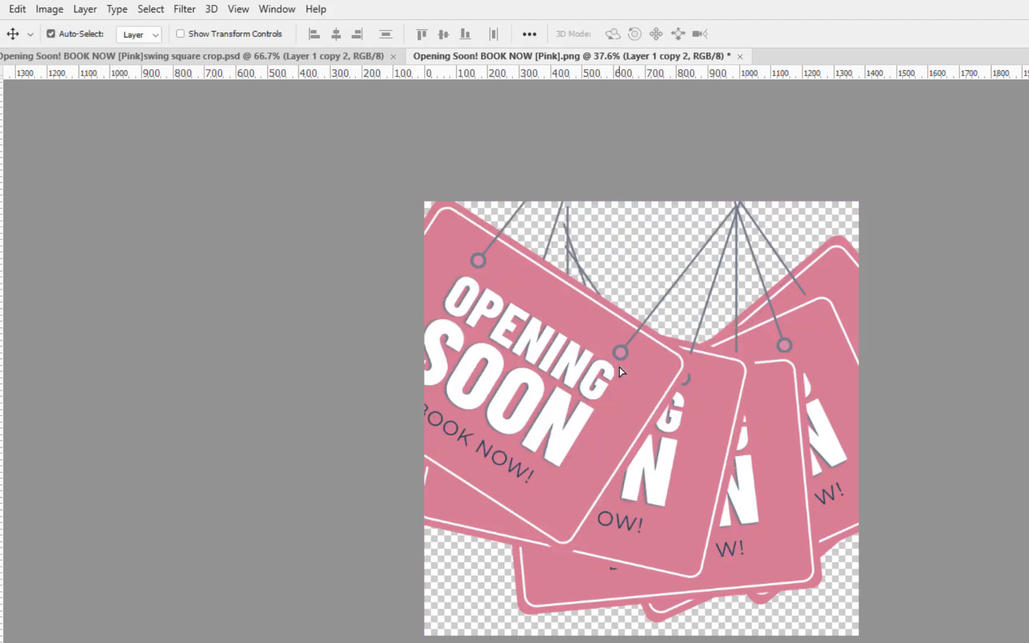
pyautogui.hotkey('ctrl', 'z')
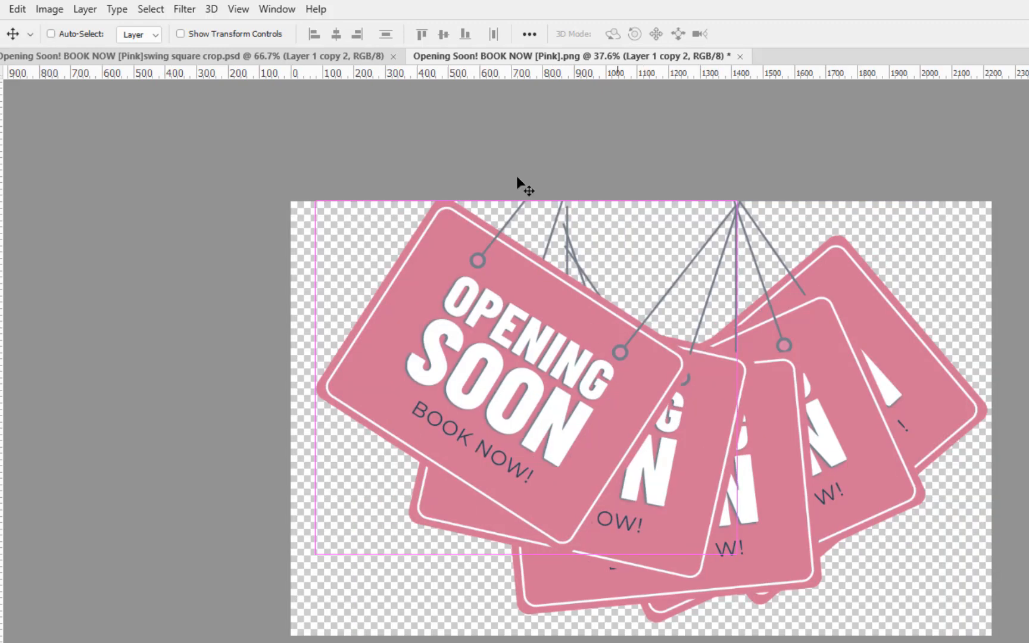
# Step: Crop the canvas square with Delete Cropped Pixels turned on, and test moving the Layer 1 copy 2 sign to the right
pyautogui.press('c')
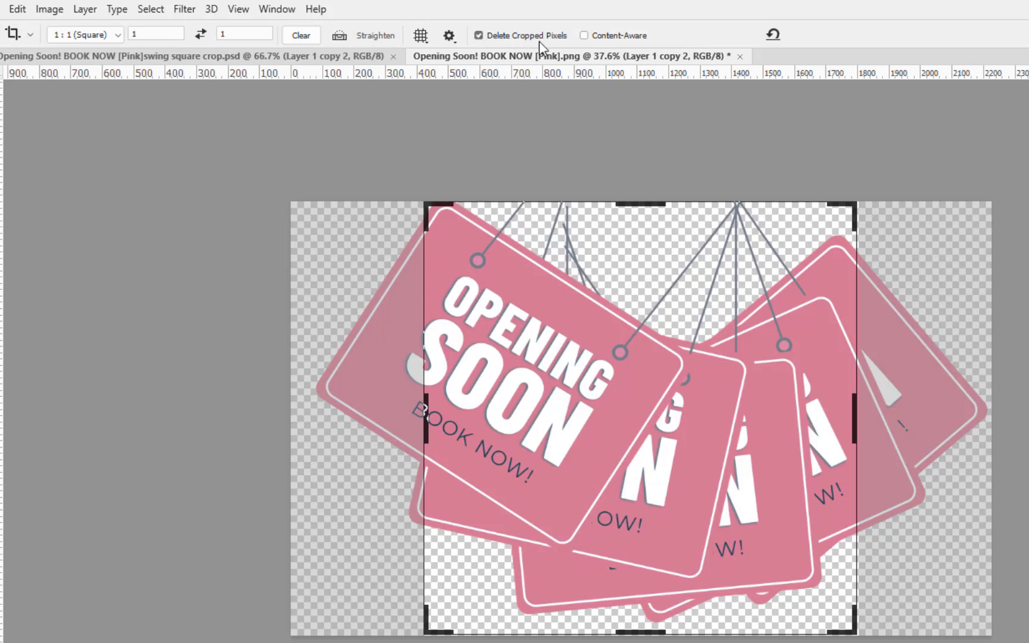
pyautogui.click(512, 471)
pyautogui.press('Return')
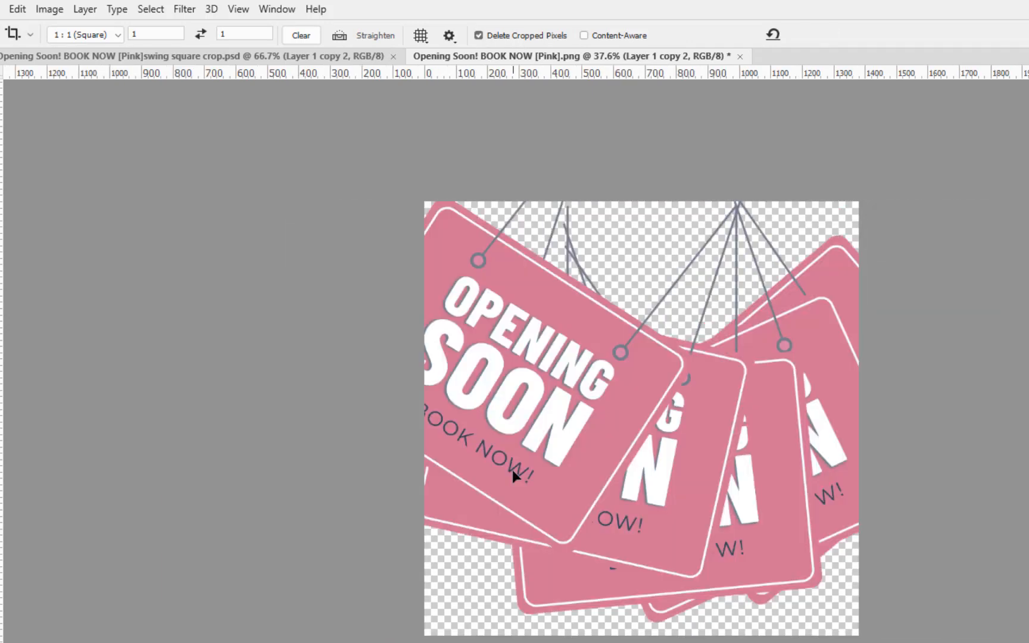
pyautogui.press('v')
pyautogui.moveTo(540, 394); pyautogui.dragTo(608, 395)
pyautogui.hotkey('ctrl', 'z')
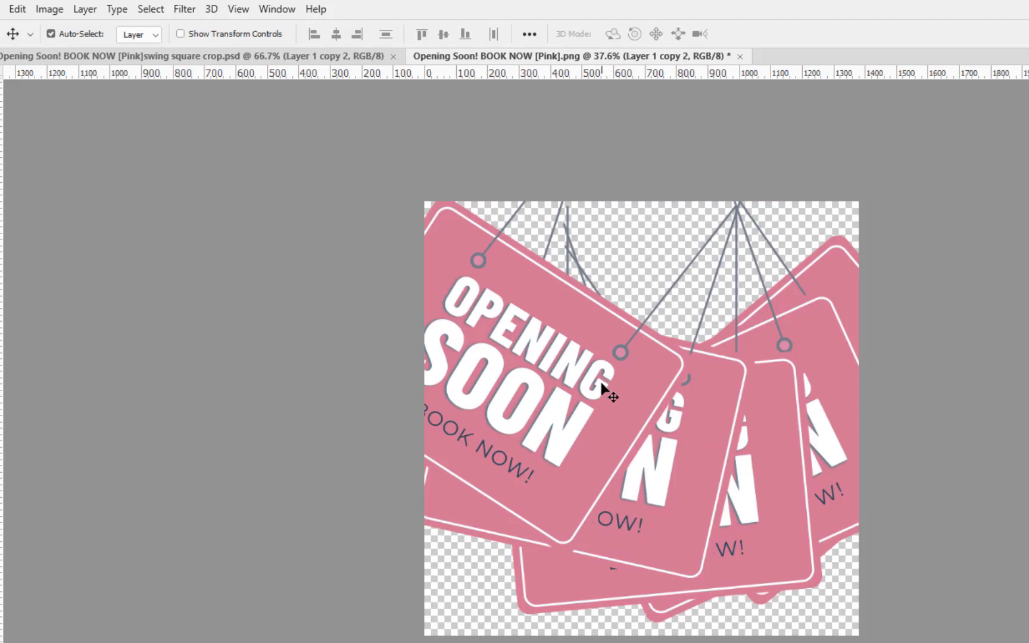
# Step: Undo the square crop and turn Delete Cropped Pixels off, leaving the crop unapplied
pyautogui.press('ctrl')
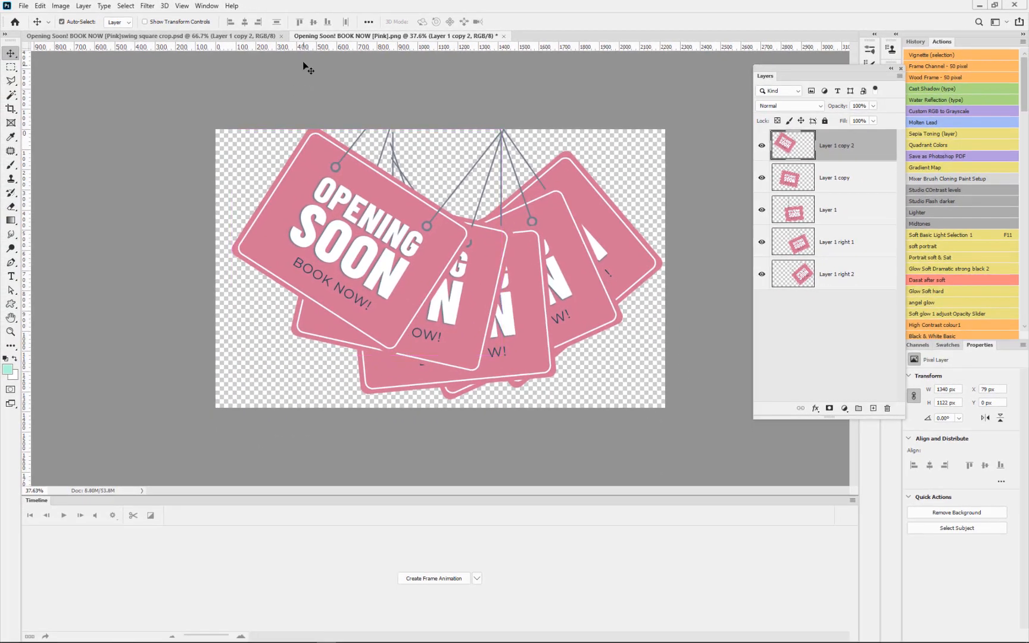
pyautogui.press('c')
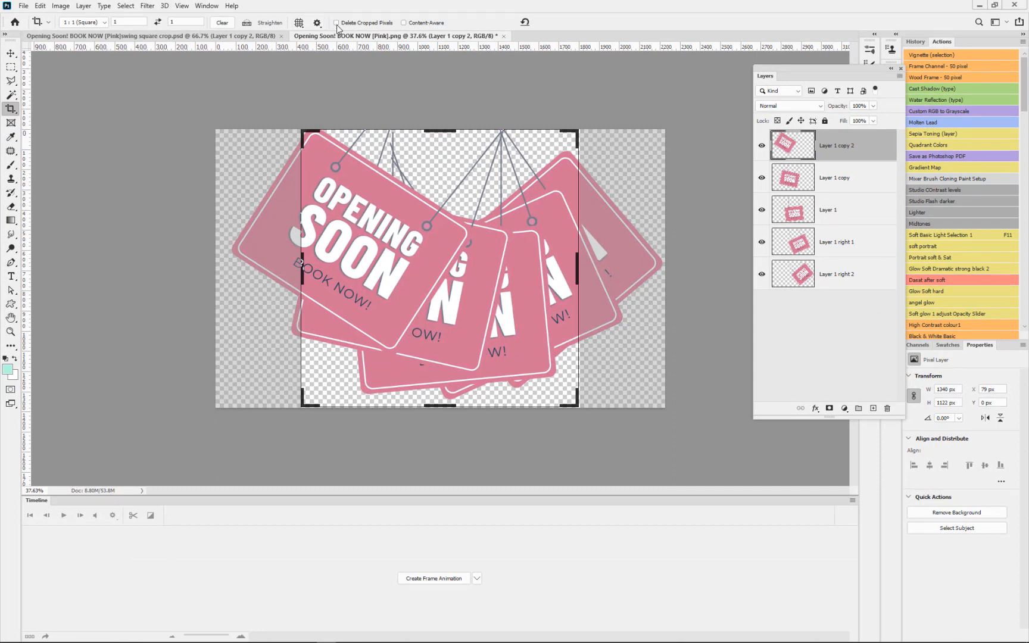
pyautogui.press('Escape')
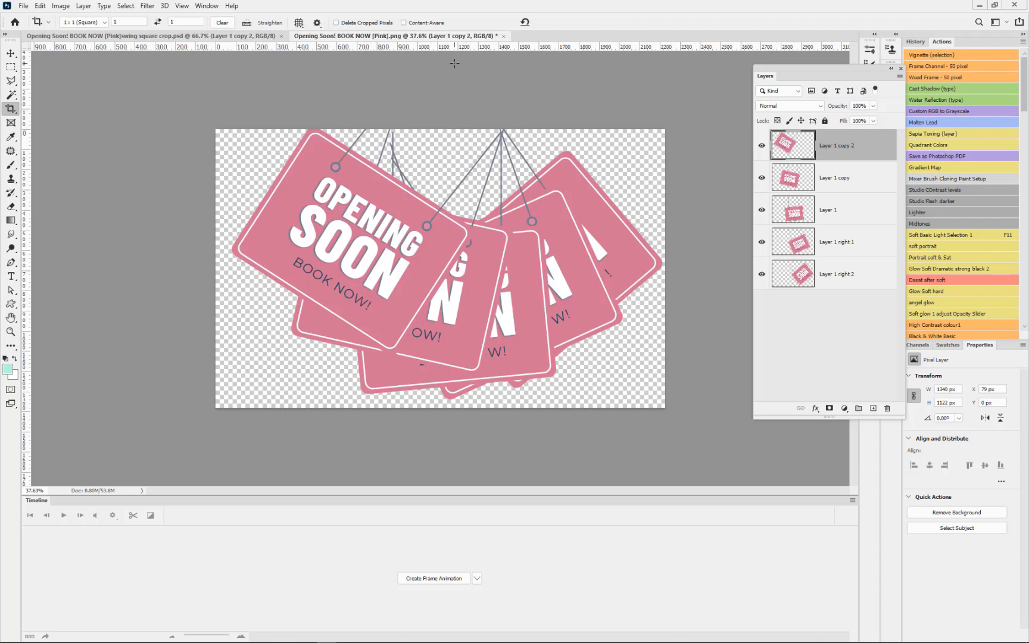
# Step: With only Layer 1 copy 2 visible, create a frame animation and set its first frame's delay to 0.2 seconds
pyautogui.moveTo(761, 275); pyautogui.dragTo(762, 179)
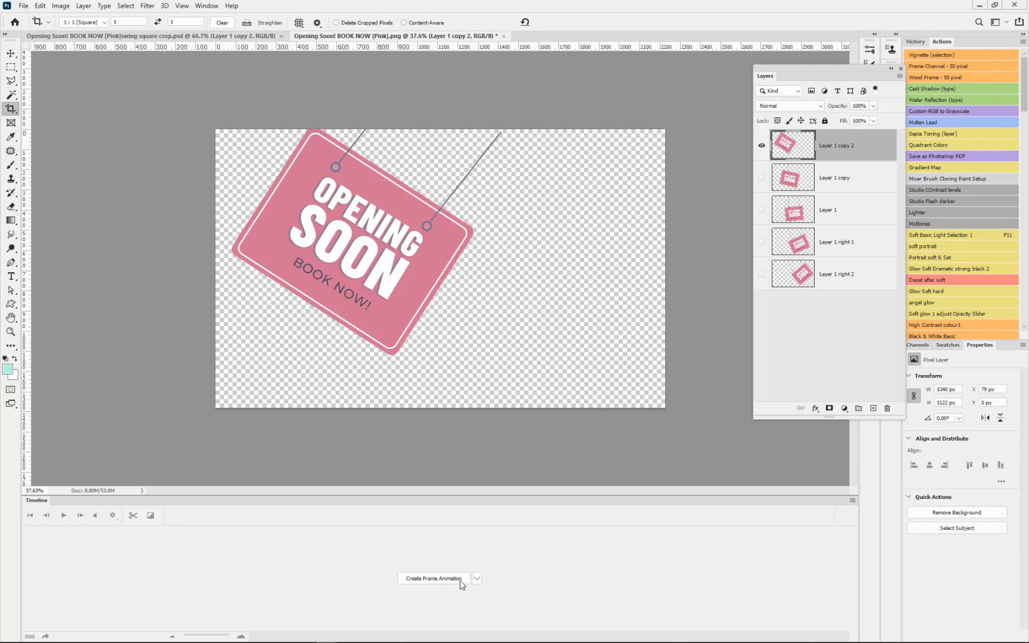
pyautogui.click(215, 6)
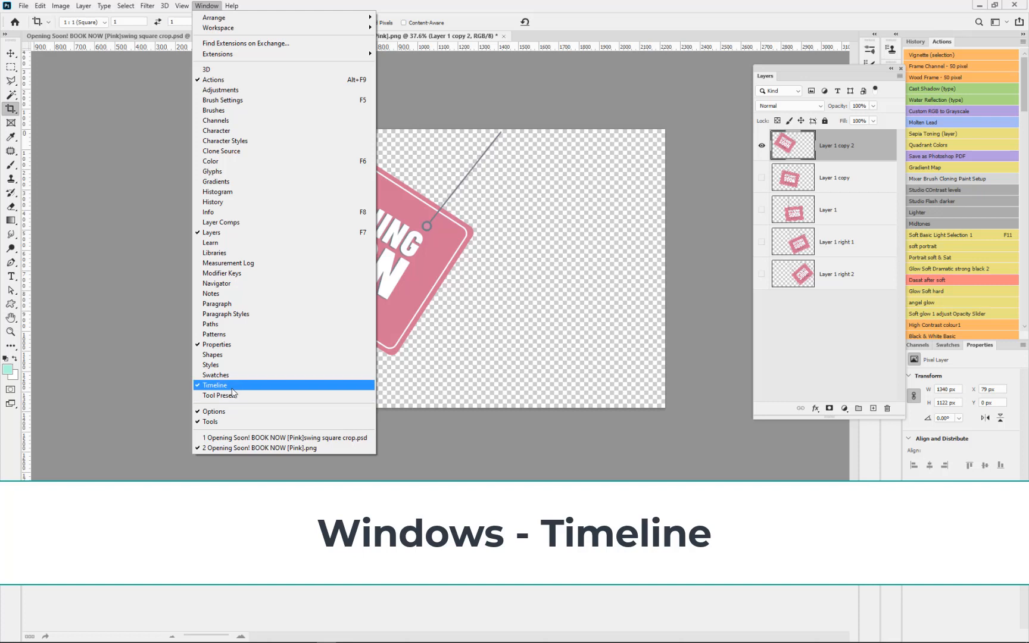
pyautogui.click(231, 387)
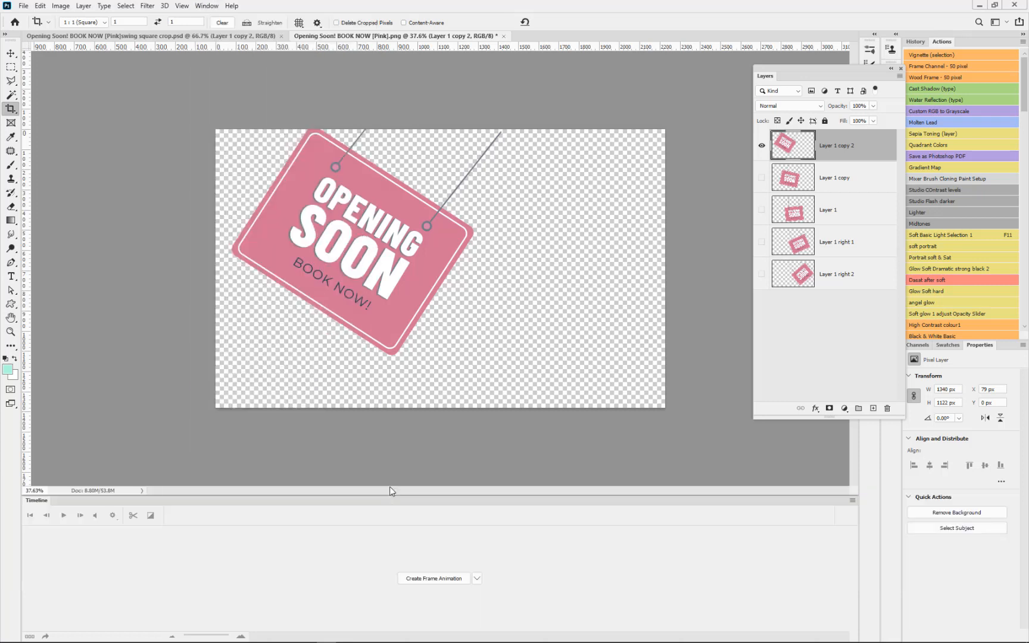
pyautogui.click(411, 579)
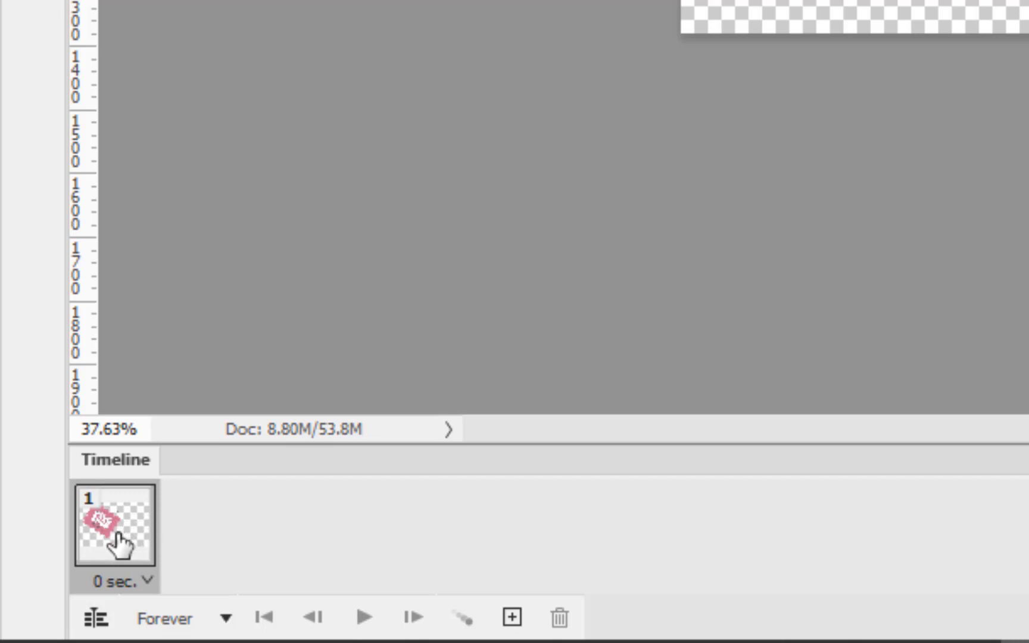
pyautogui.click(147, 581)
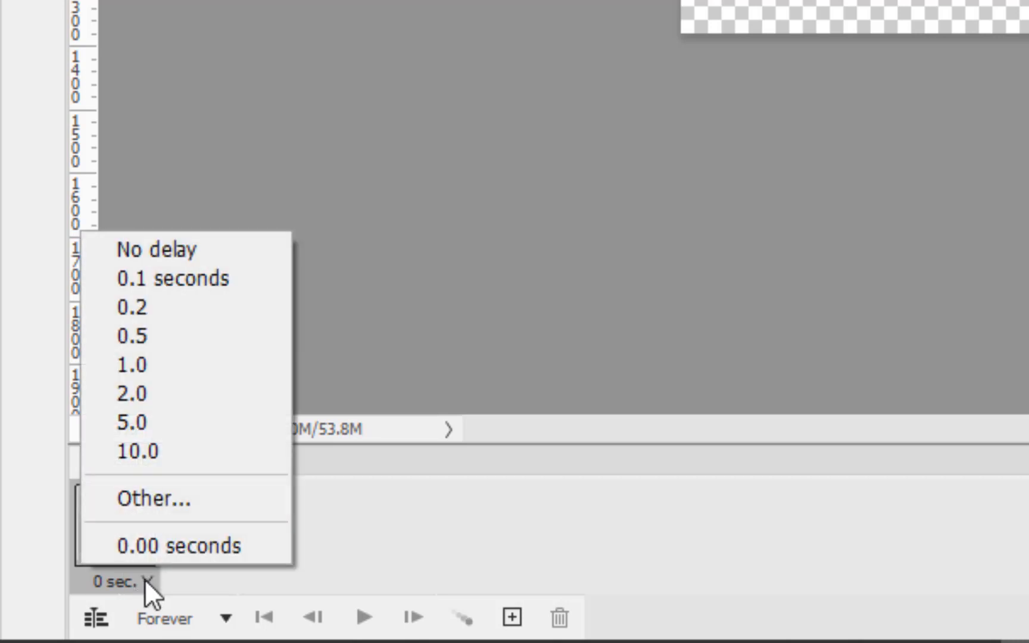
pyautogui.click(166, 307)
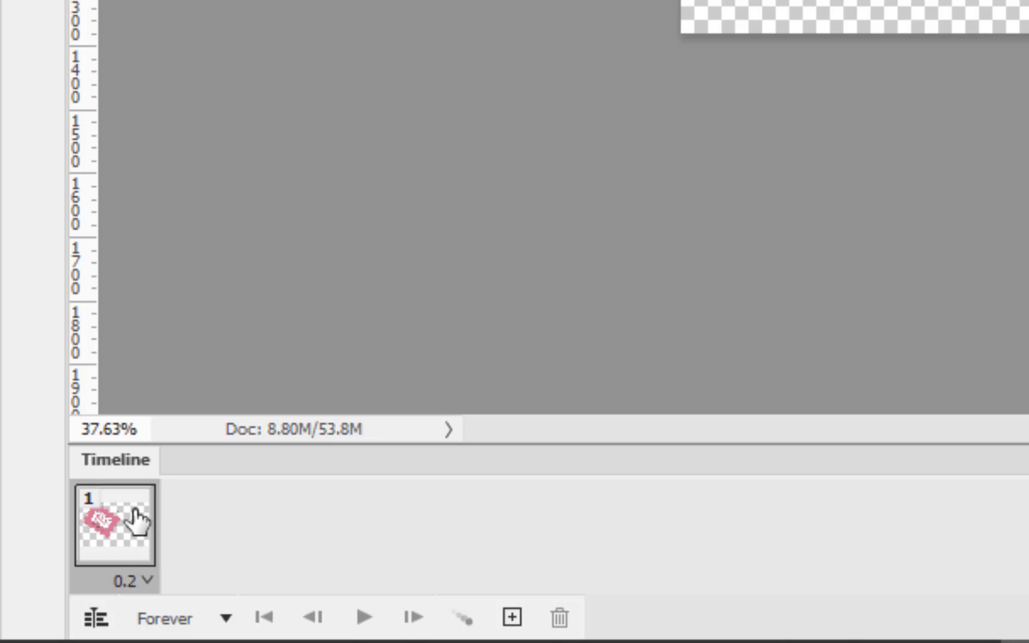
# Step: Add a second frame showing only Layer 1 copy and a third frame showing only Layer 1
pyautogui.click(512, 619)
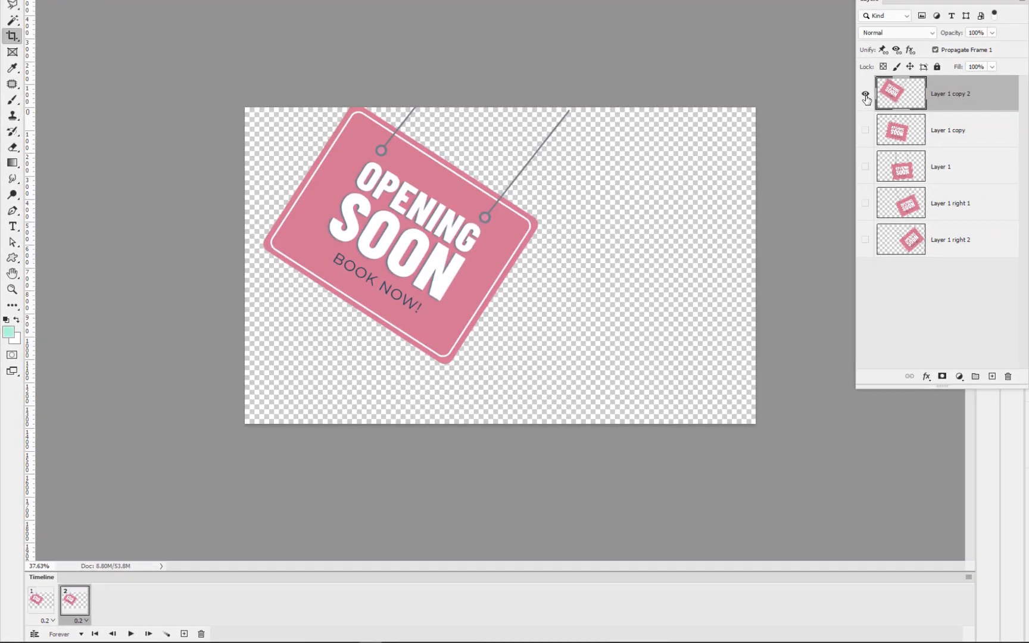
pyautogui.click(865, 95)
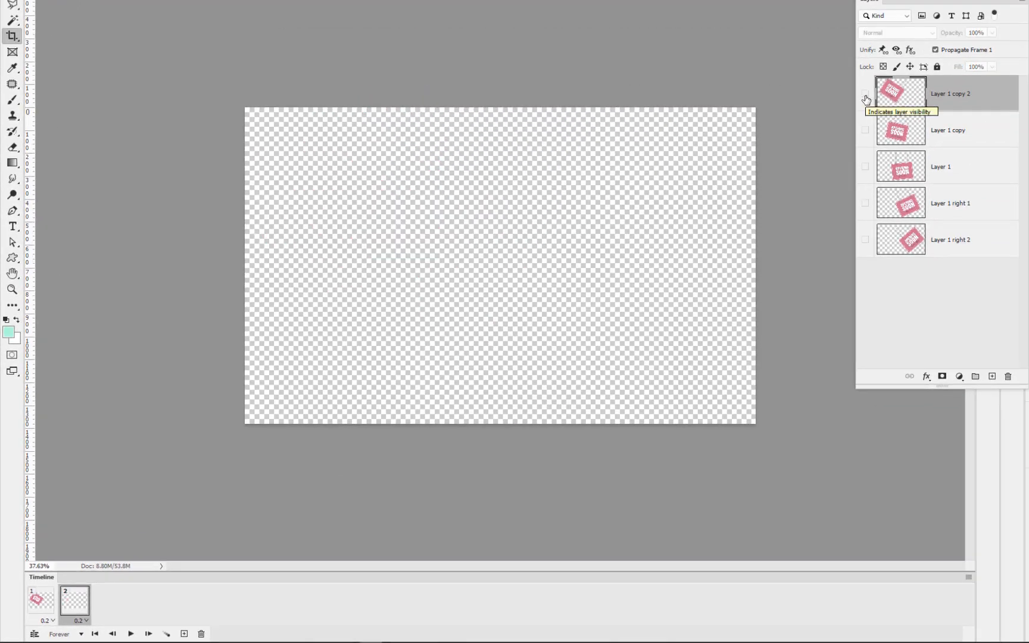
pyautogui.click(865, 130)
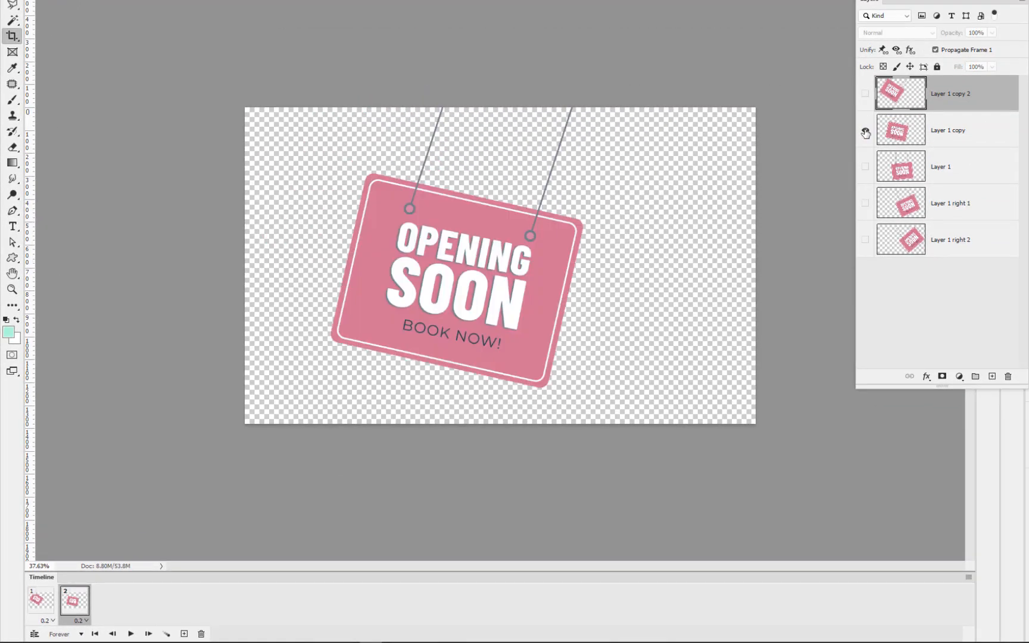
pyautogui.click(184, 633)
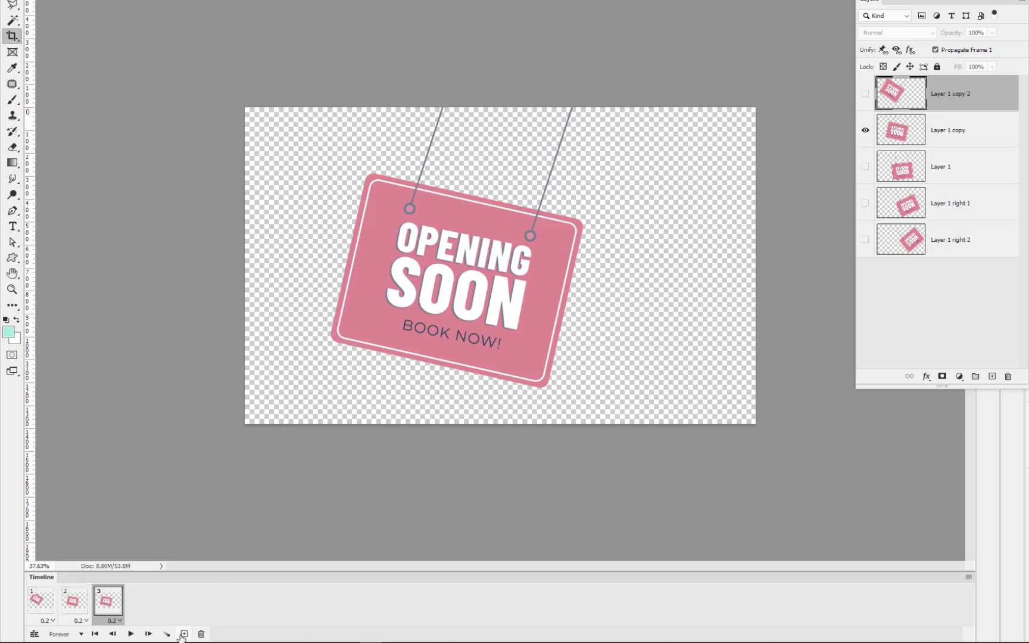
pyautogui.click(864, 131)
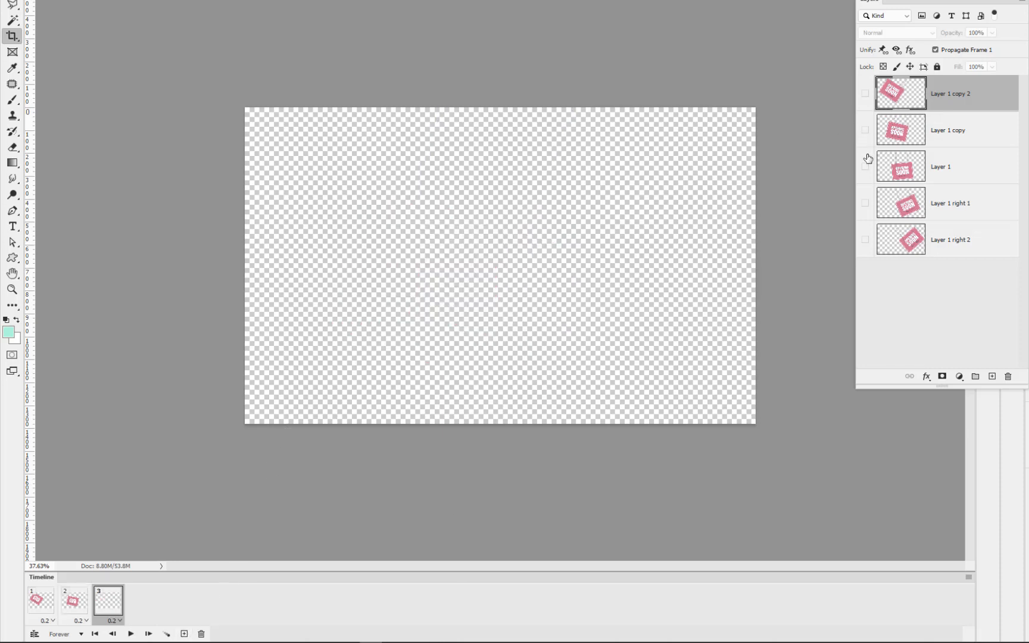
pyautogui.click(865, 167)
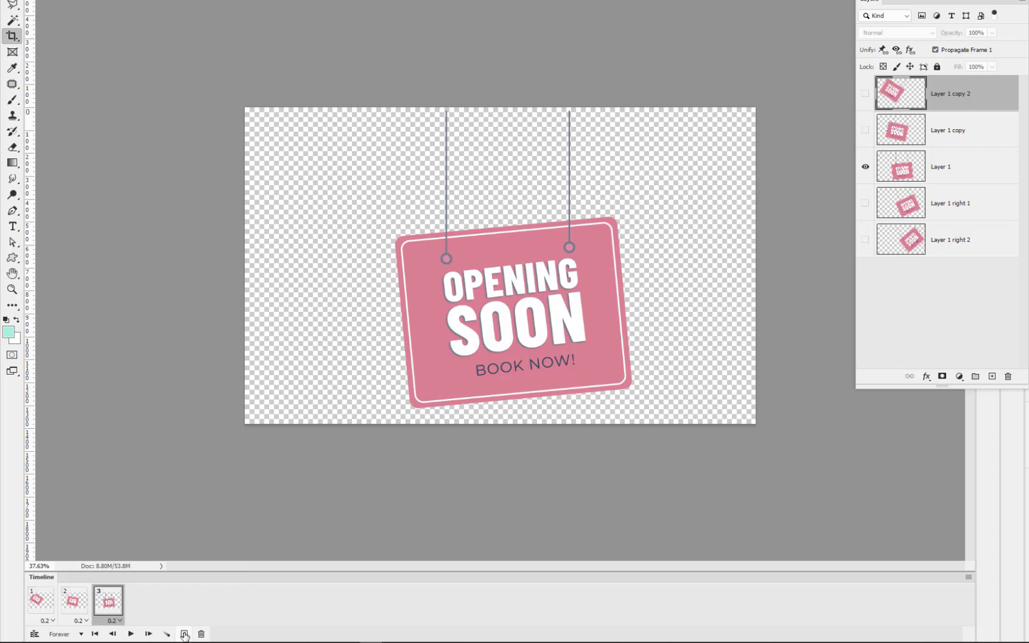
# Step: Add a fourth frame to the animation with only Layer 1 right 1 visible
pyautogui.click(184, 633)
pyautogui.click(865, 167)
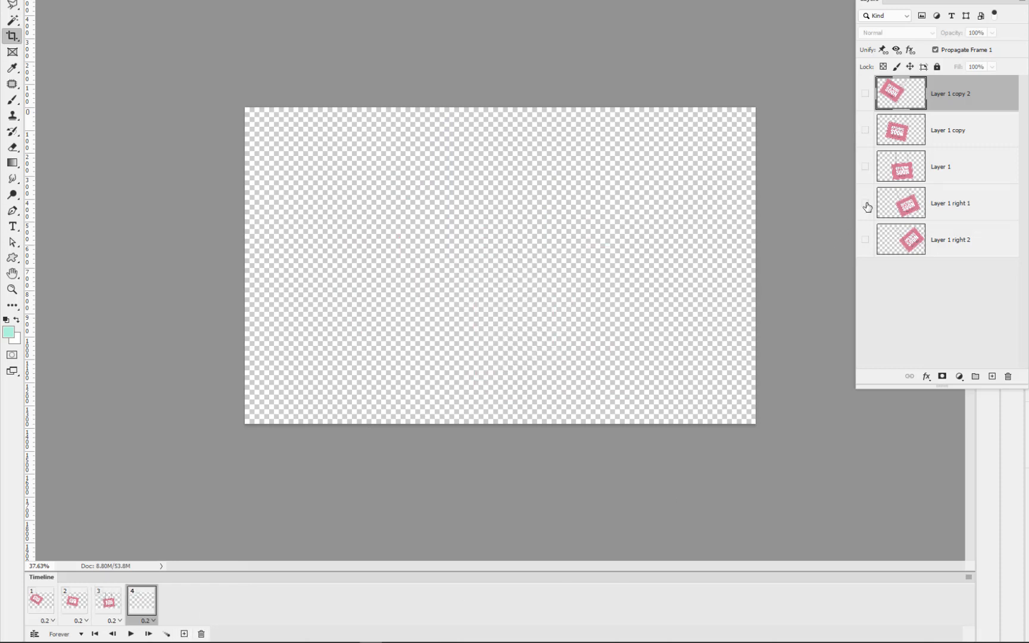
pyautogui.click(865, 203)
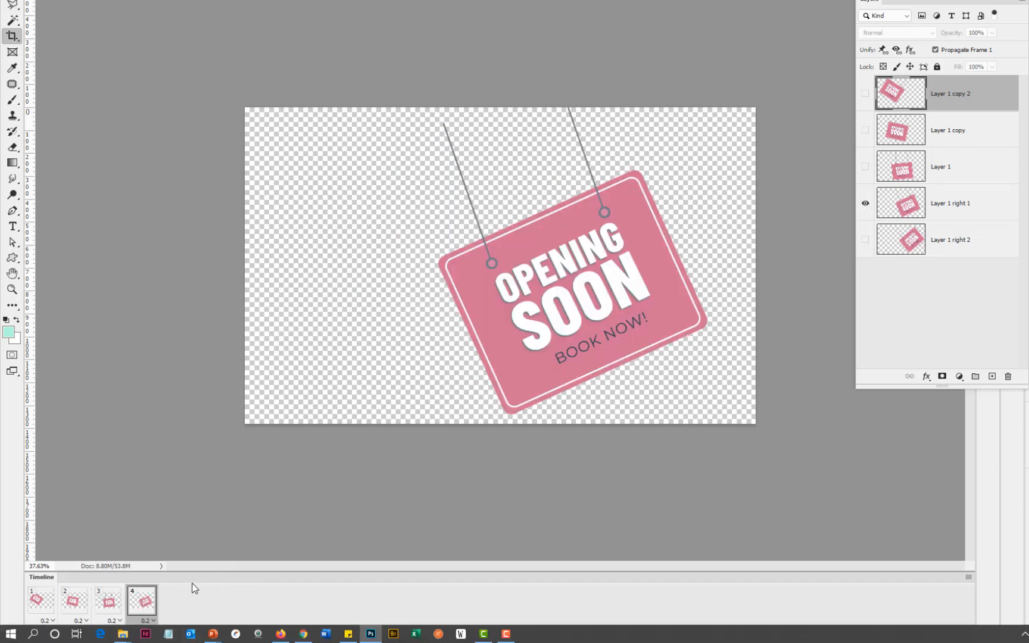
# Step: Add a fifth frame with only Layer 1 right 2 visible, and preview the swing from frame 1 to 5
pyautogui.click(186, 634)
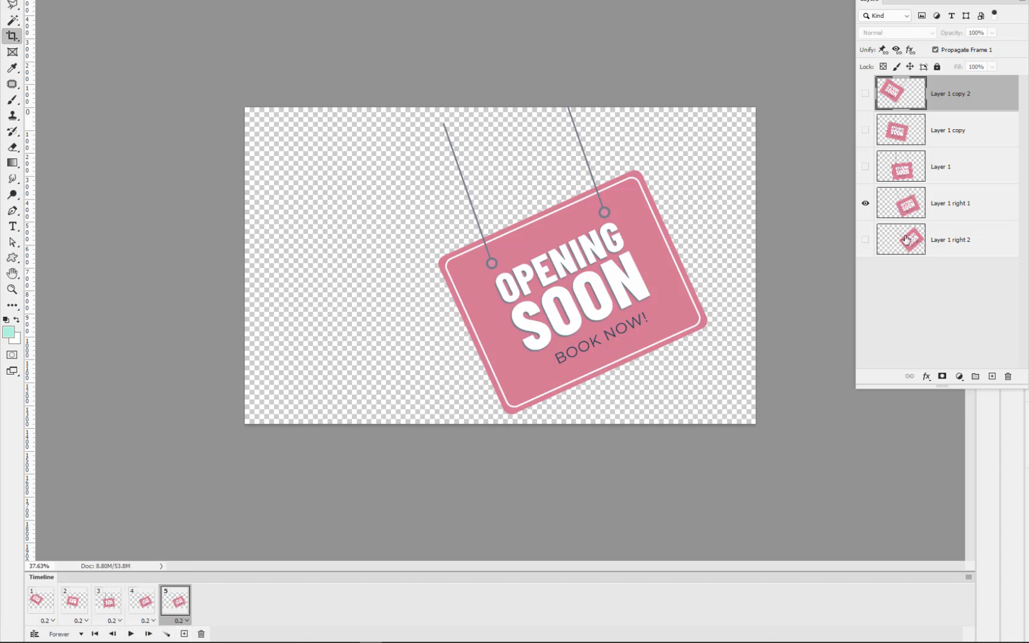
pyautogui.click(866, 206)
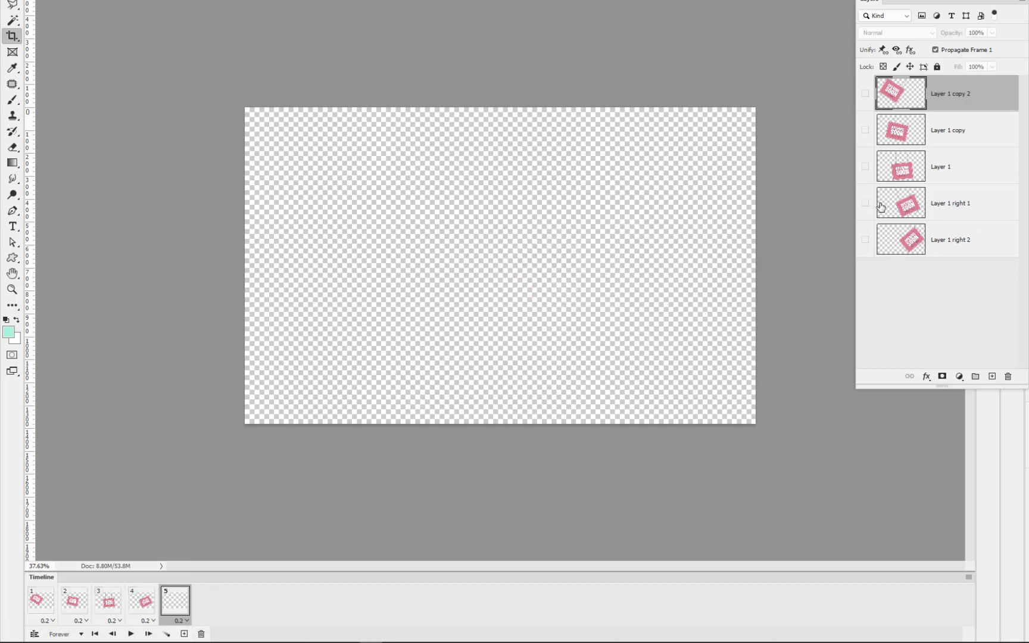
pyautogui.click(866, 240)
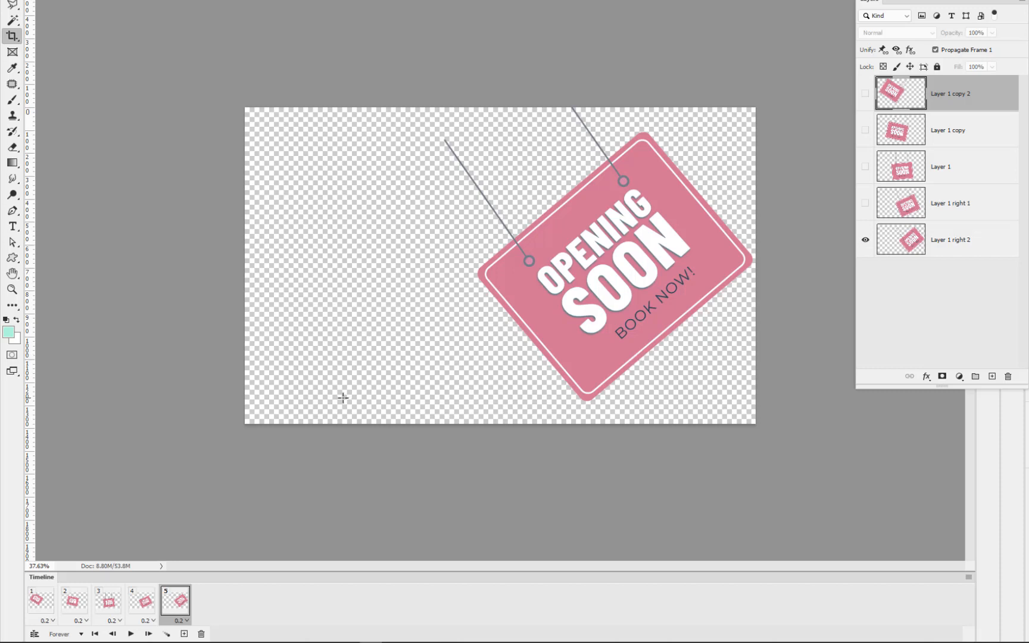
pyautogui.click(130, 633)
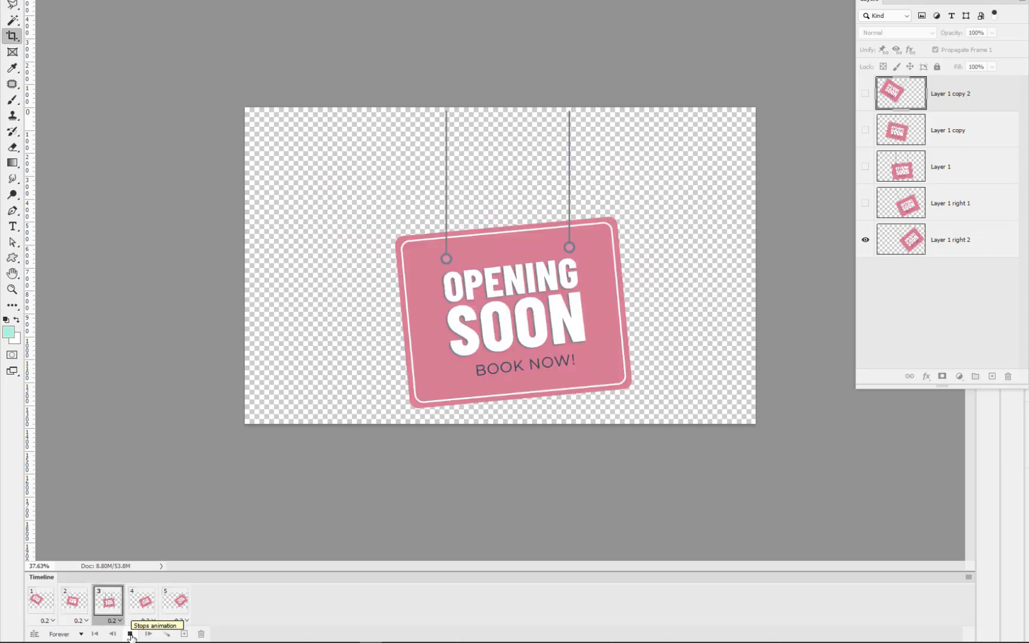
pyautogui.click(130, 634)
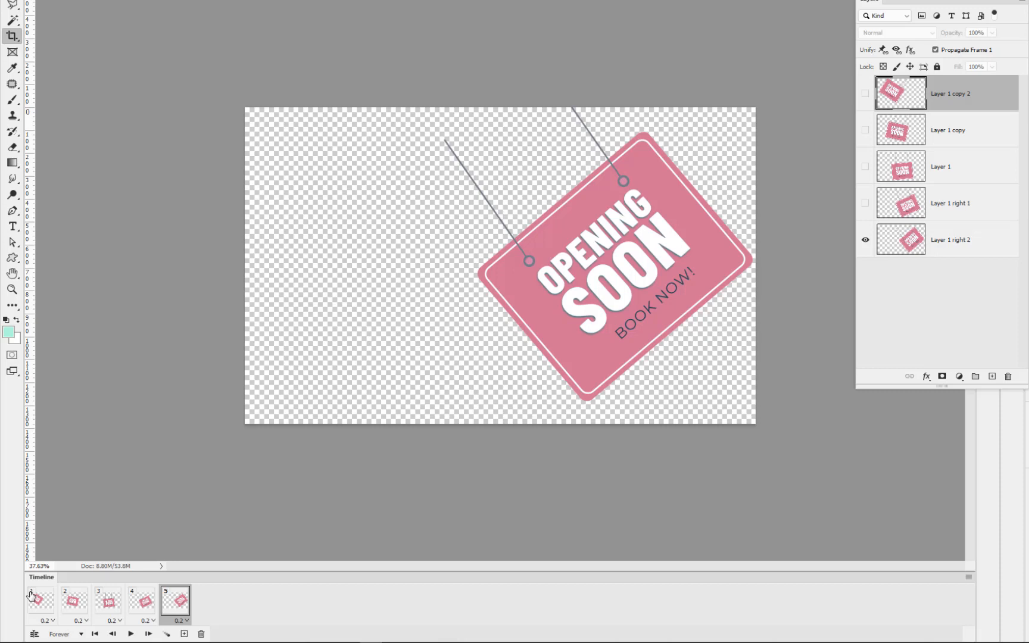
# Step: Start the return swing with frame 6 showing only Layer 1 right 1 and frame 7 showing only Layer 1
pyautogui.click(184, 634)
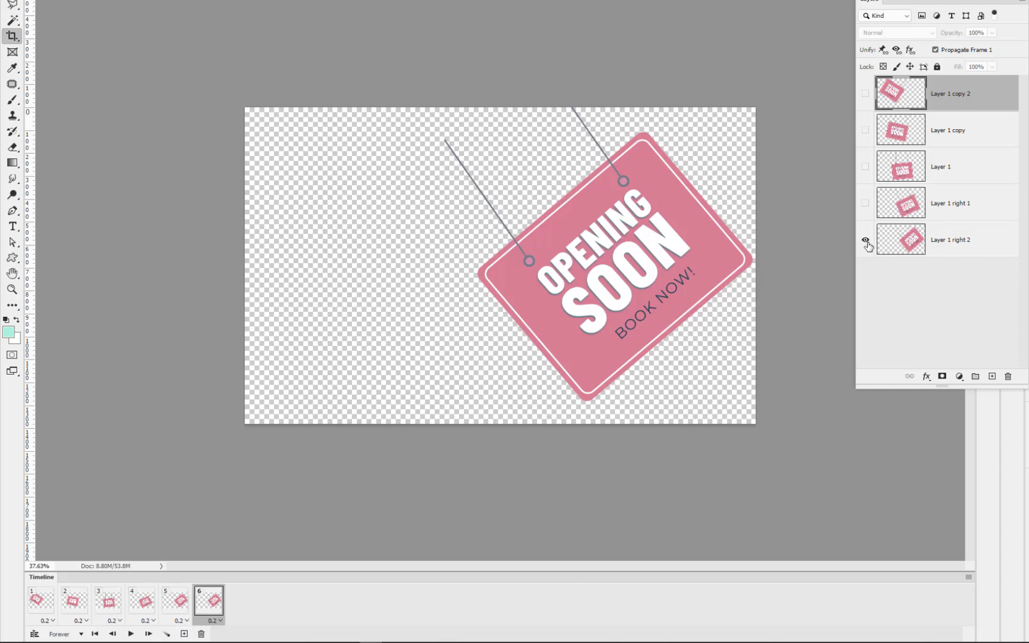
pyautogui.click(866, 241)
pyautogui.click(866, 203)
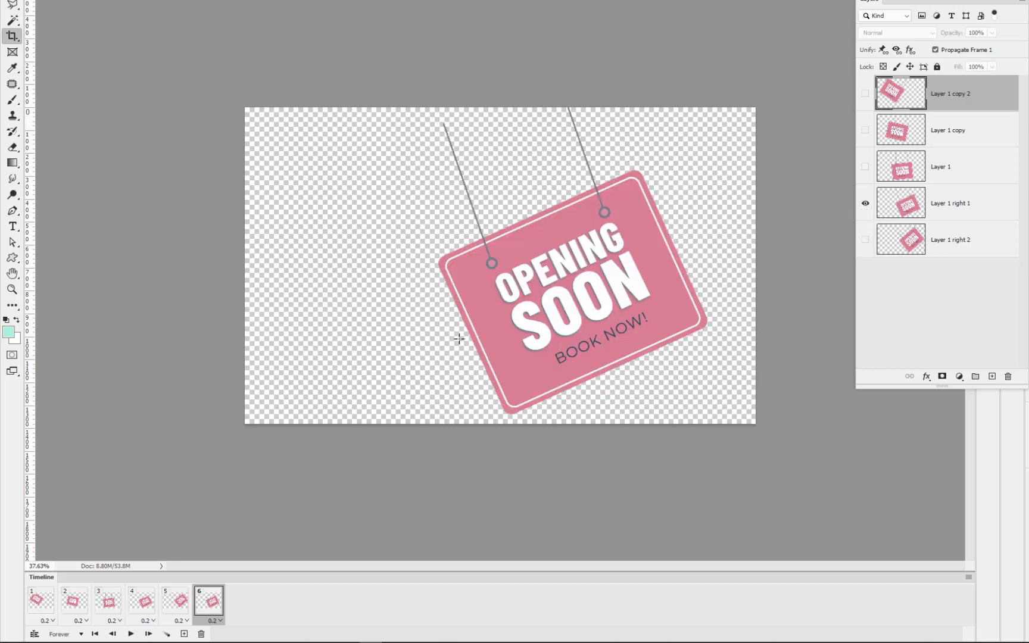
pyautogui.click(184, 635)
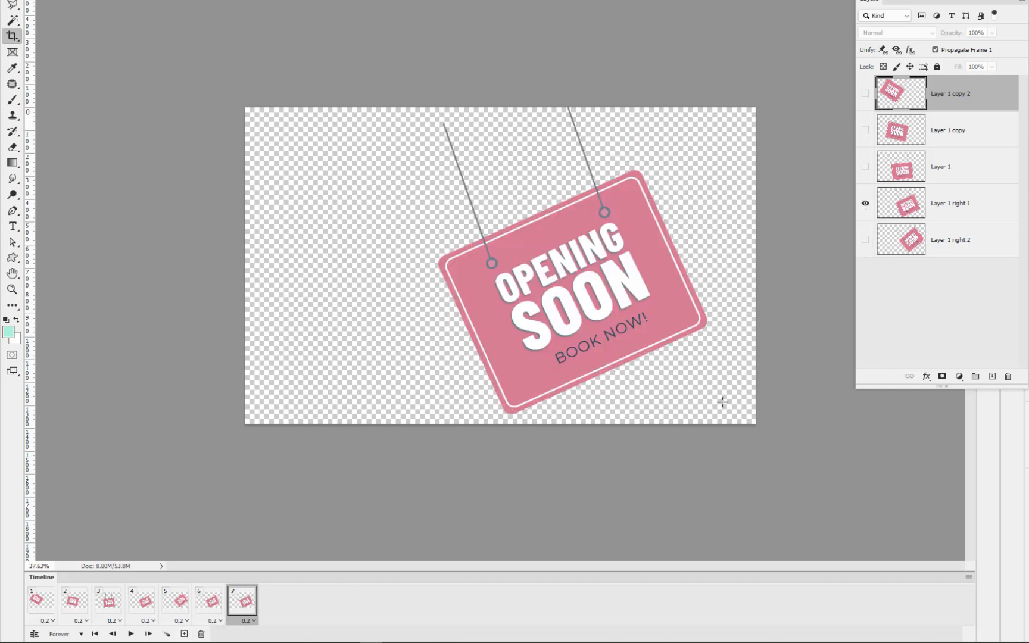
pyautogui.click(865, 203)
pyautogui.click(865, 168)
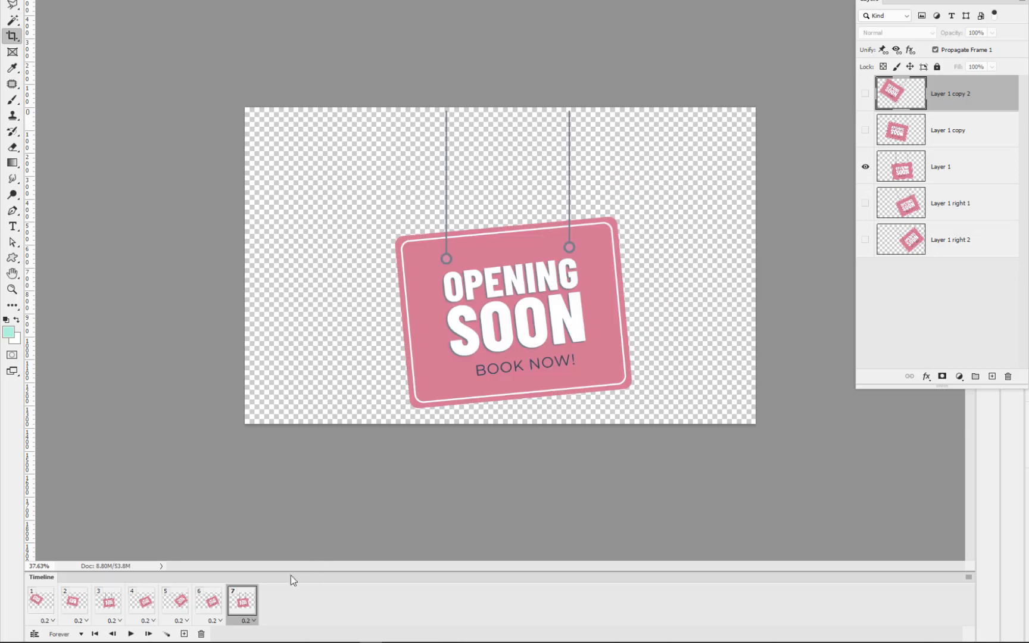
# Step: Complete the return swing with frame 8 showing only Layer 1 copy and frame 9 showing only Layer 1 copy 2
pyautogui.click(184, 634)
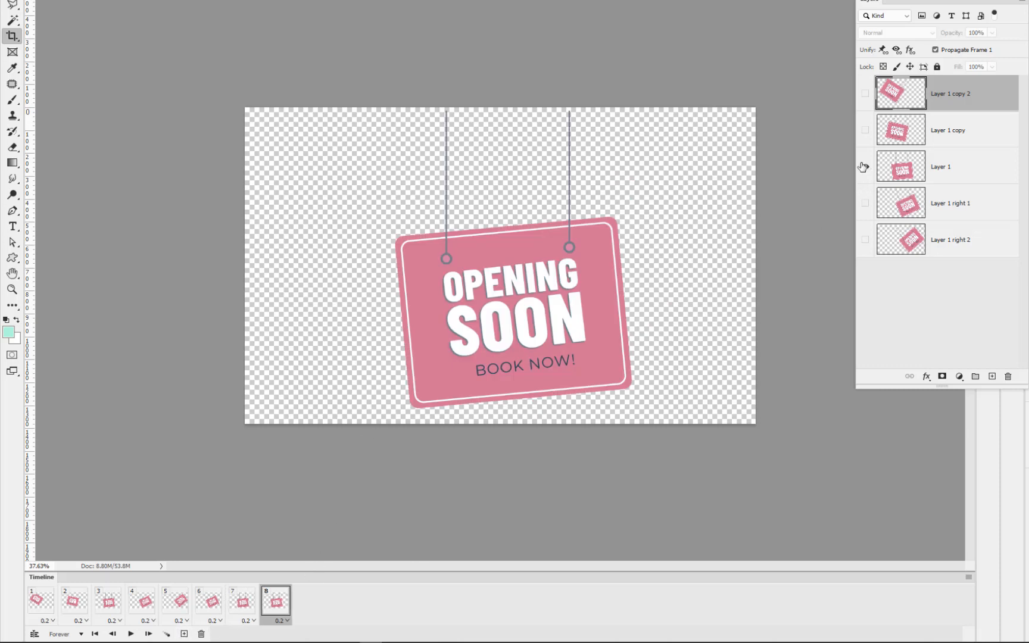
pyautogui.click(865, 168)
pyautogui.click(865, 130)
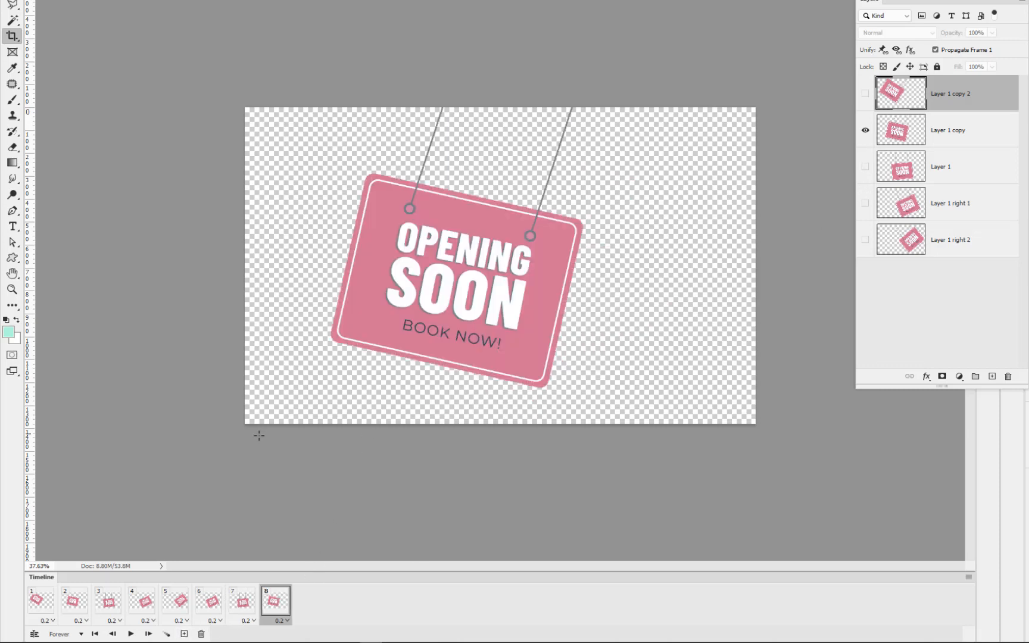
pyautogui.click(184, 634)
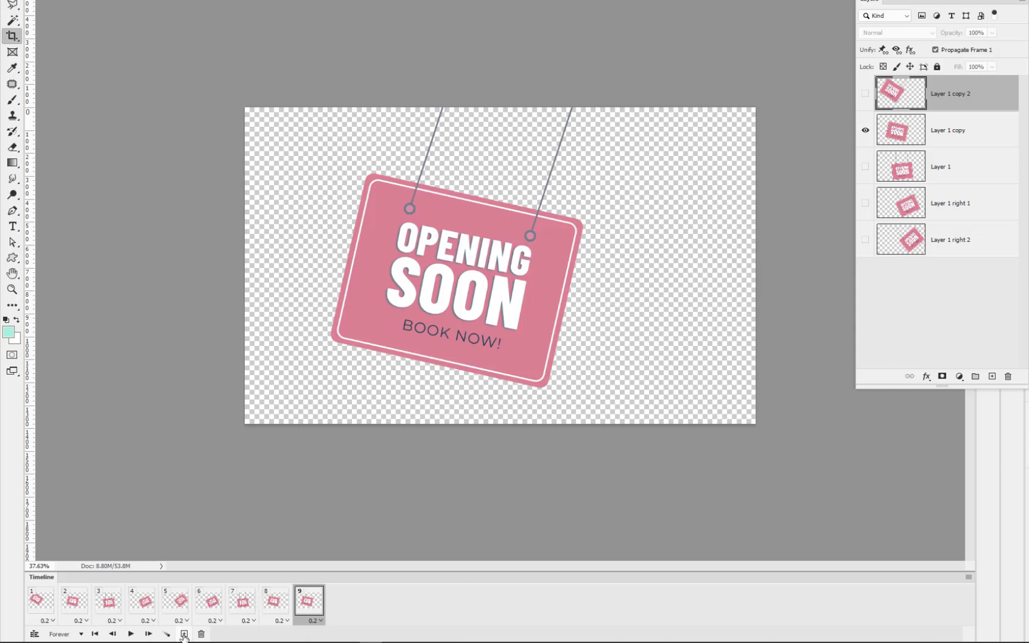
pyautogui.click(865, 130)
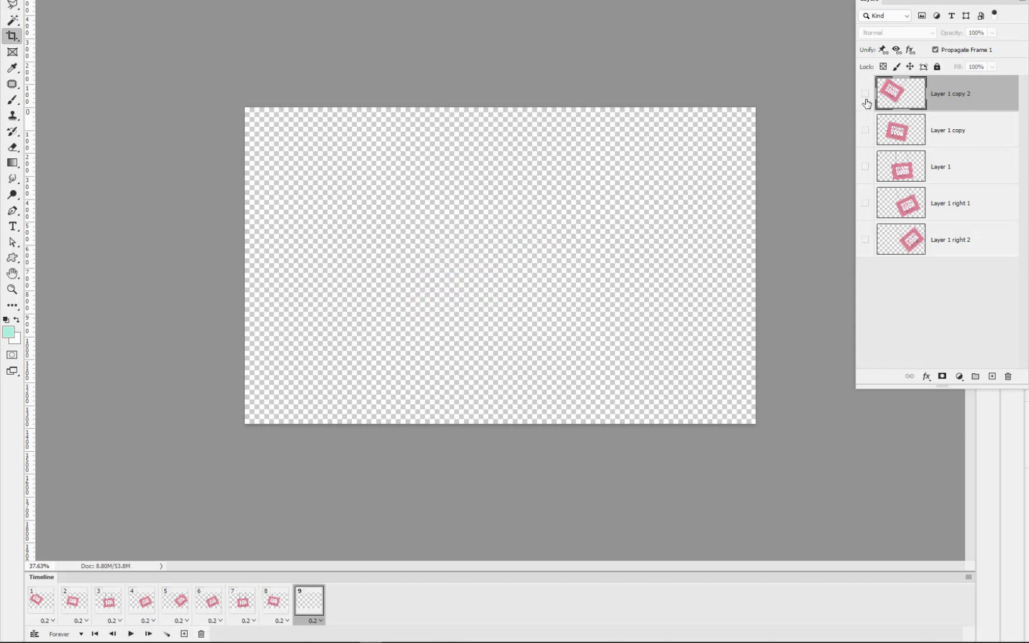
pyautogui.click(865, 94)
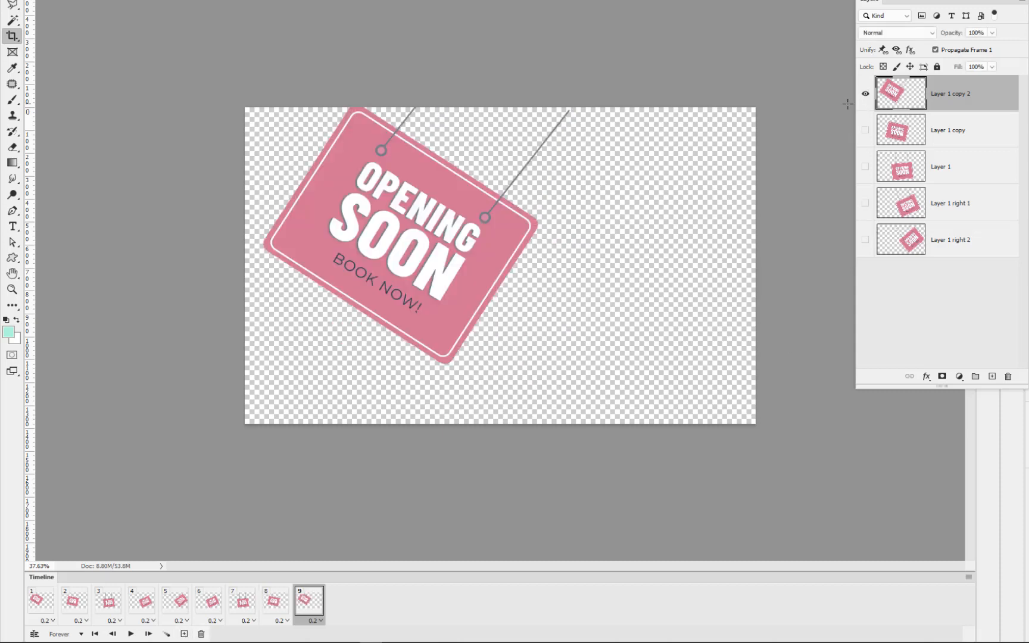
# Step: Play the full nine-frame animation to check the back-and-forth swing, and stop playback
pyautogui.click(131, 632)
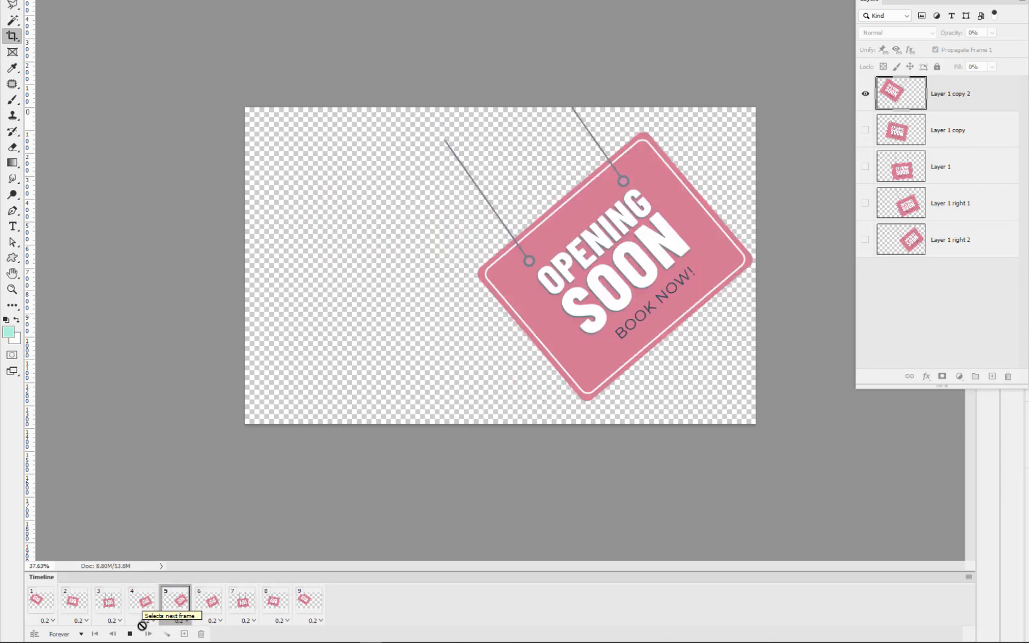
pyautogui.click(129, 634)
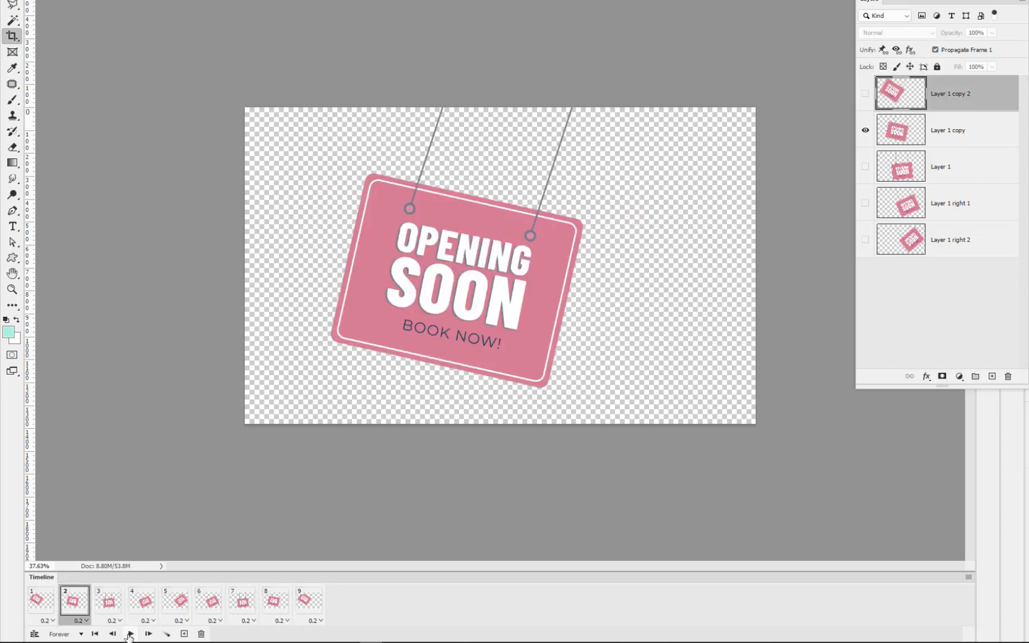
pyautogui.scroll(2, 552, 390)
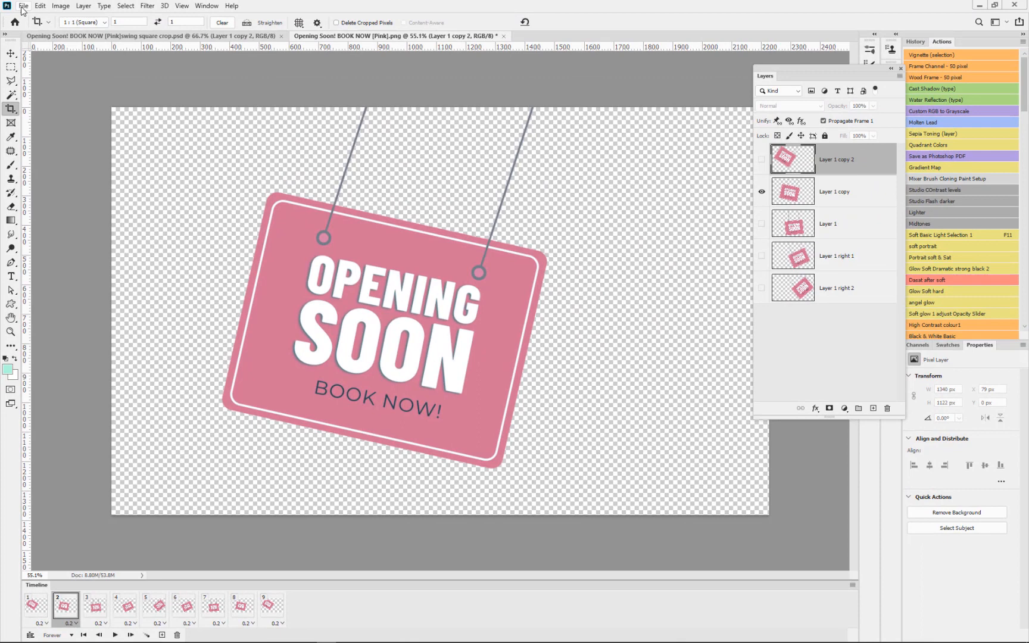
# Step: Save the document as a layered Photoshop file named "Opening Soon! BOOK NOW [Pink]1.psd" with Maximize Compatibility on
pyautogui.click(23, 9)
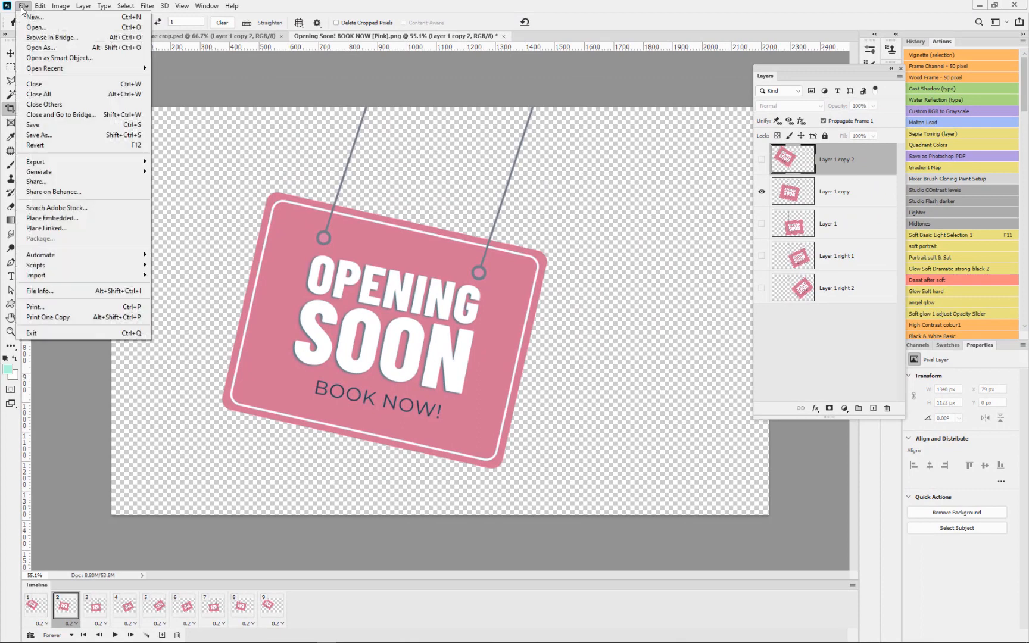
pyautogui.click(37, 134)
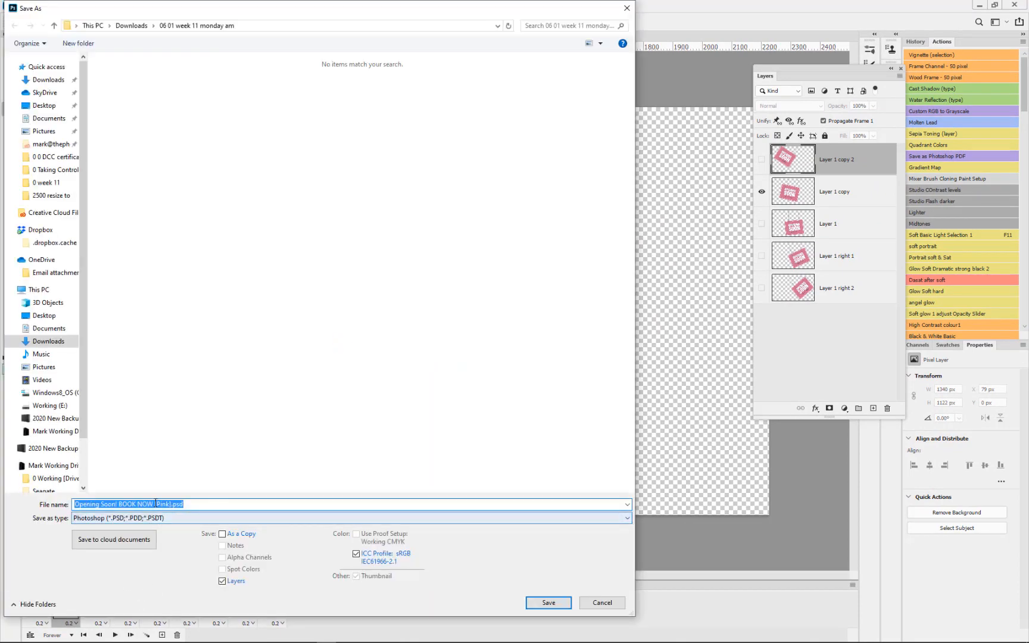
pyautogui.click(155, 504)
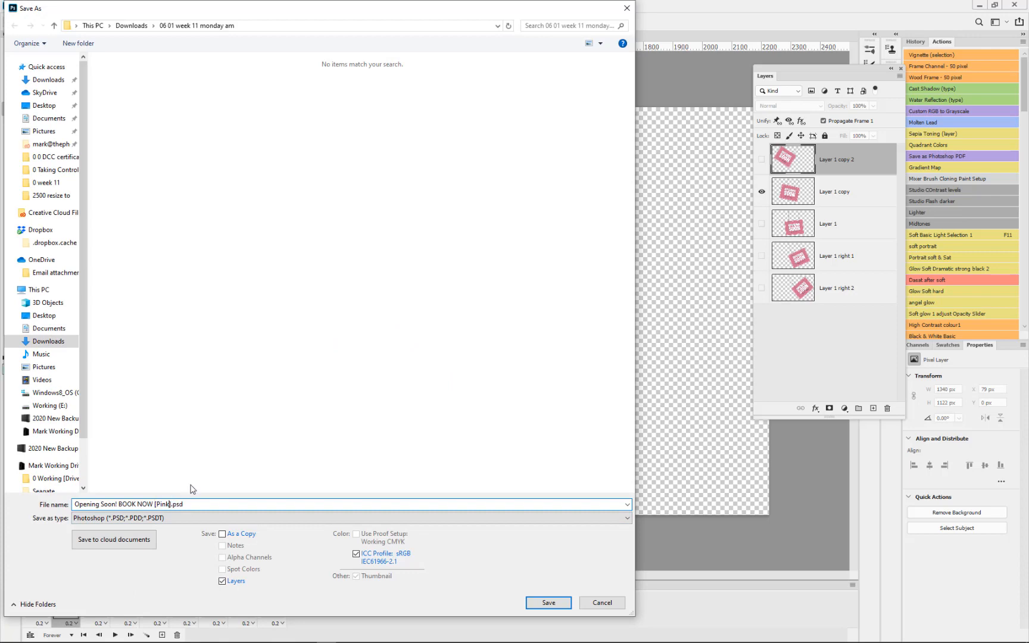
pyautogui.click(558, 603)
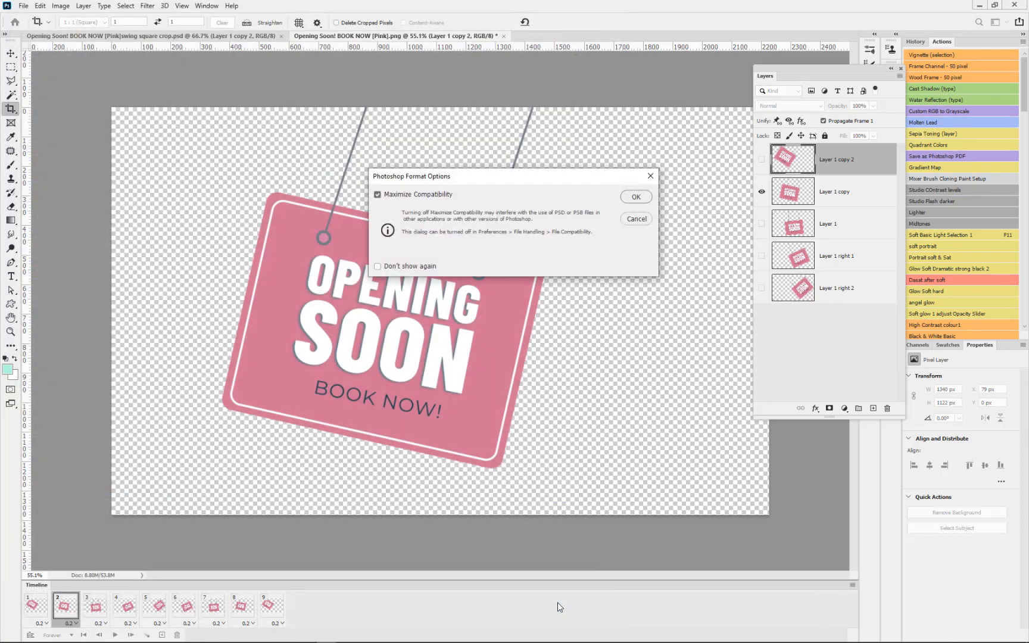
pyautogui.click(636, 197)
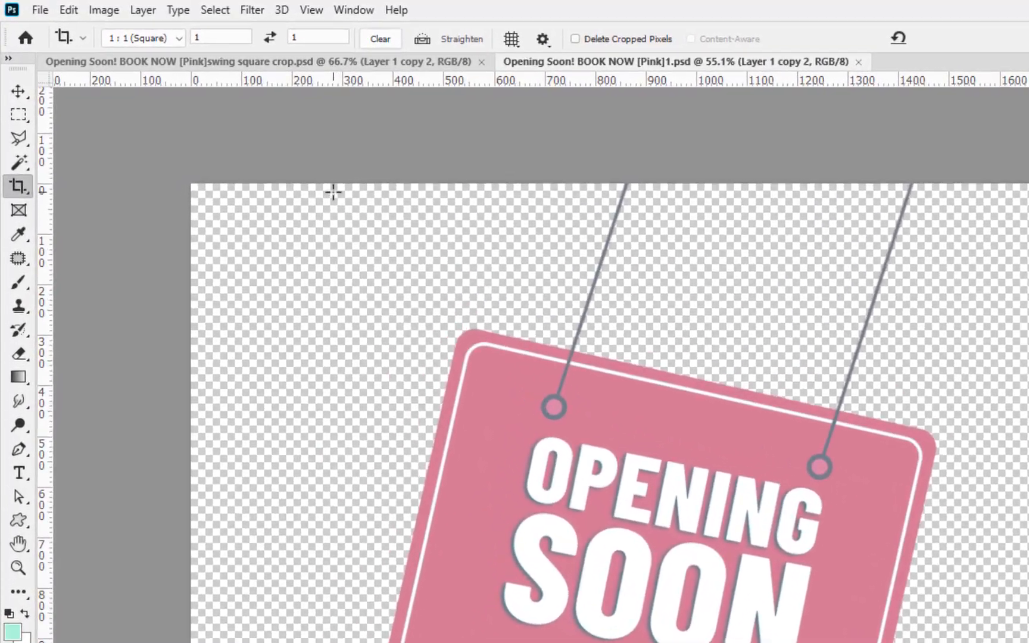
# Step: Open the animation in Save for Web (Legacy) and reduce the GIF's image size to 35 percent
pyautogui.click(39, 10)
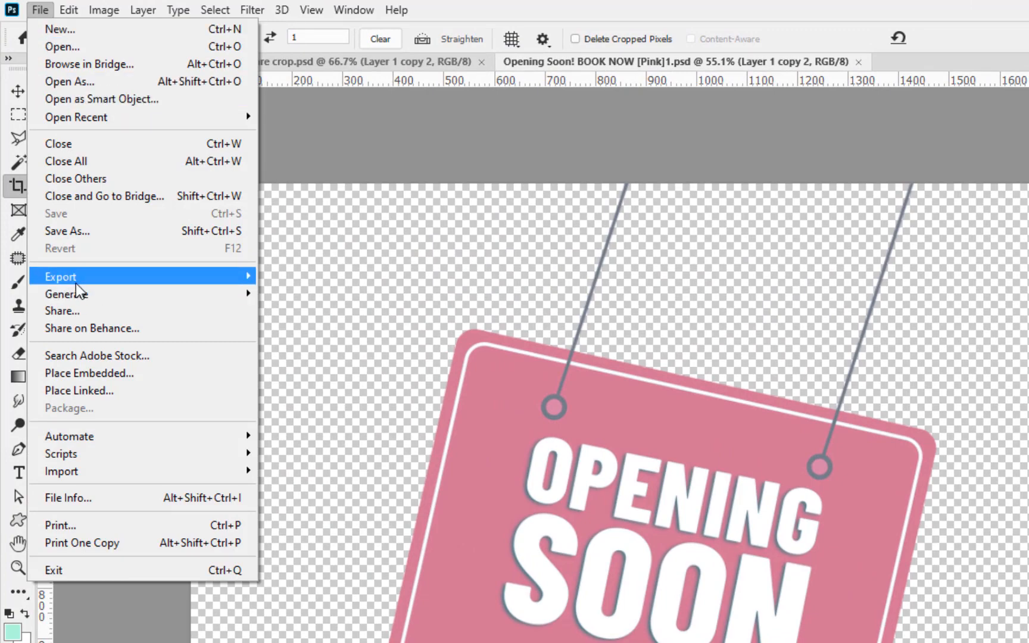
pyautogui.moveTo(76, 285)
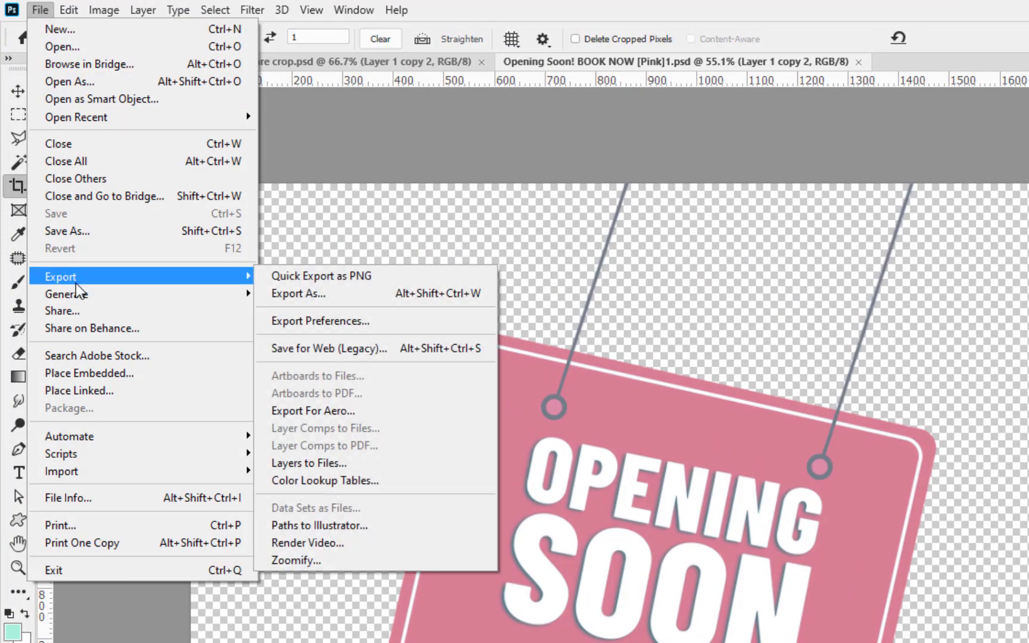
pyautogui.click(328, 349)
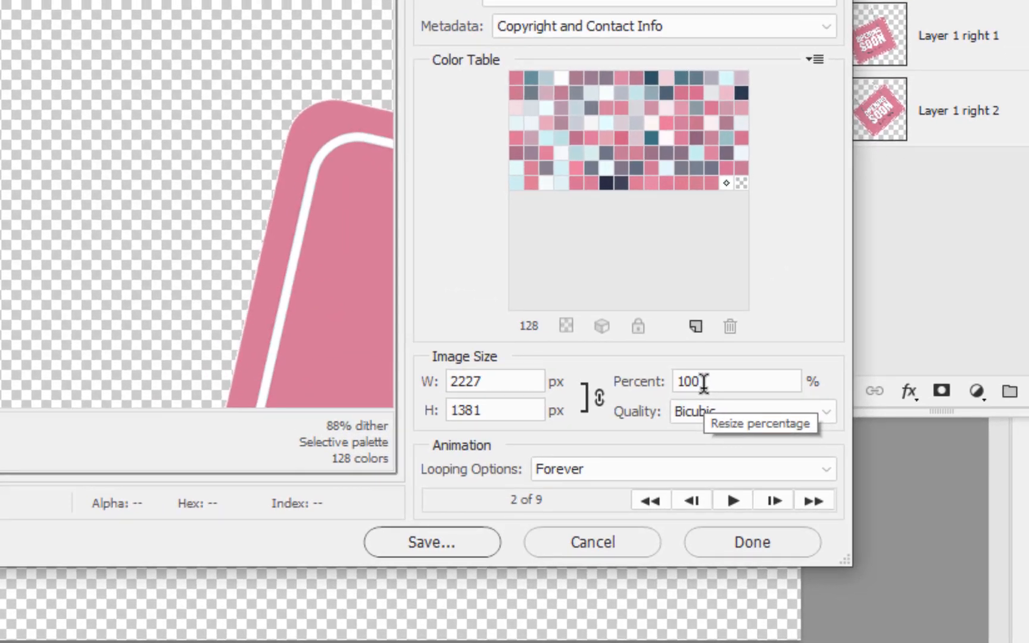
pyautogui.doubleClick(707, 382)
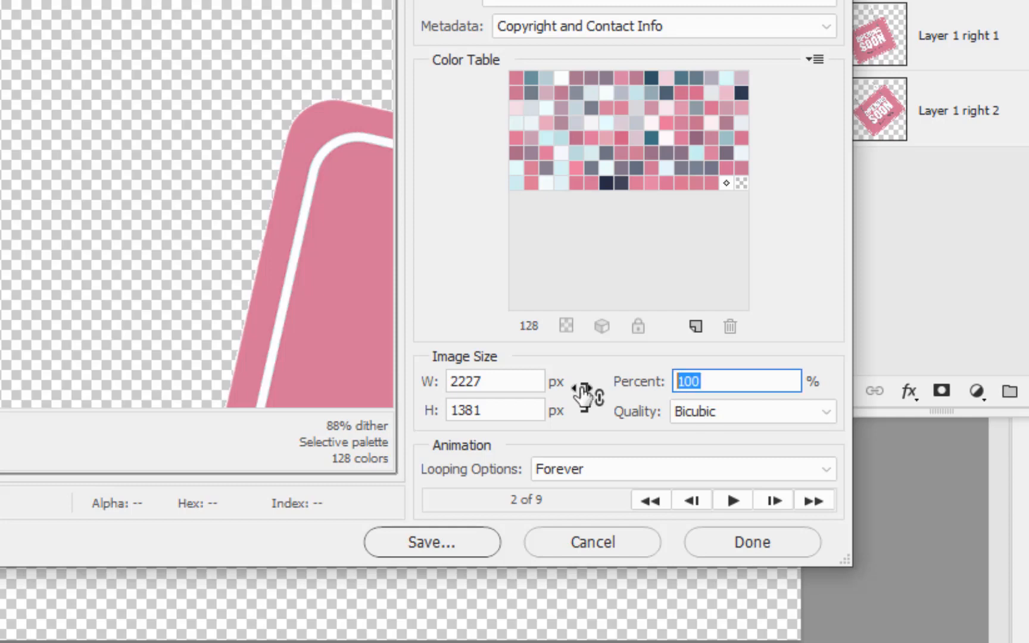
pyautogui.write('35')
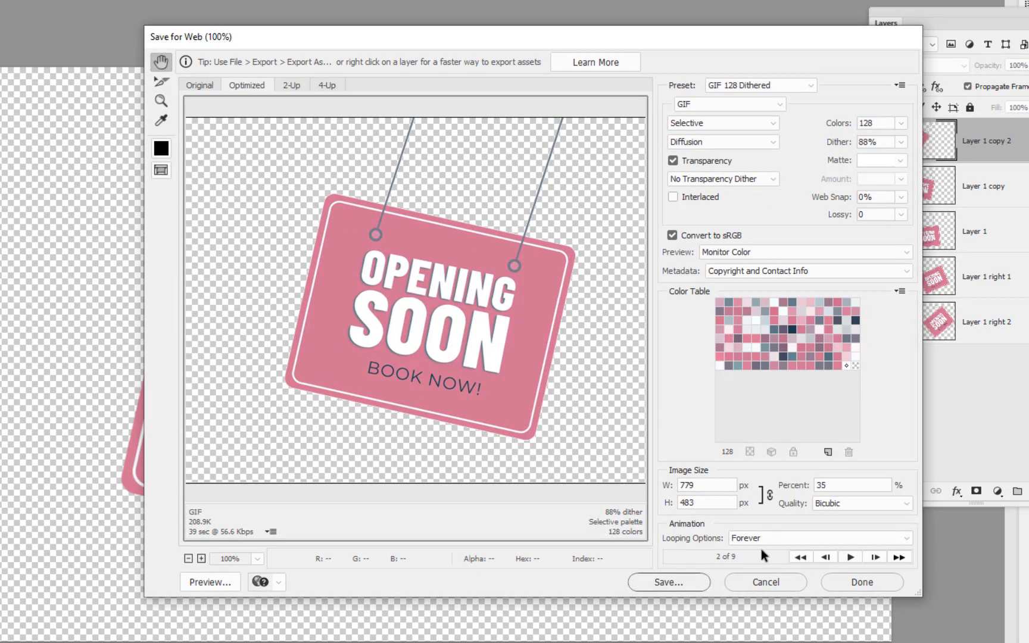
# Step: Reduce the GIF's image size to 25 percent, previewing the animation to check that the whole swing fits
pyautogui.click(850, 558)
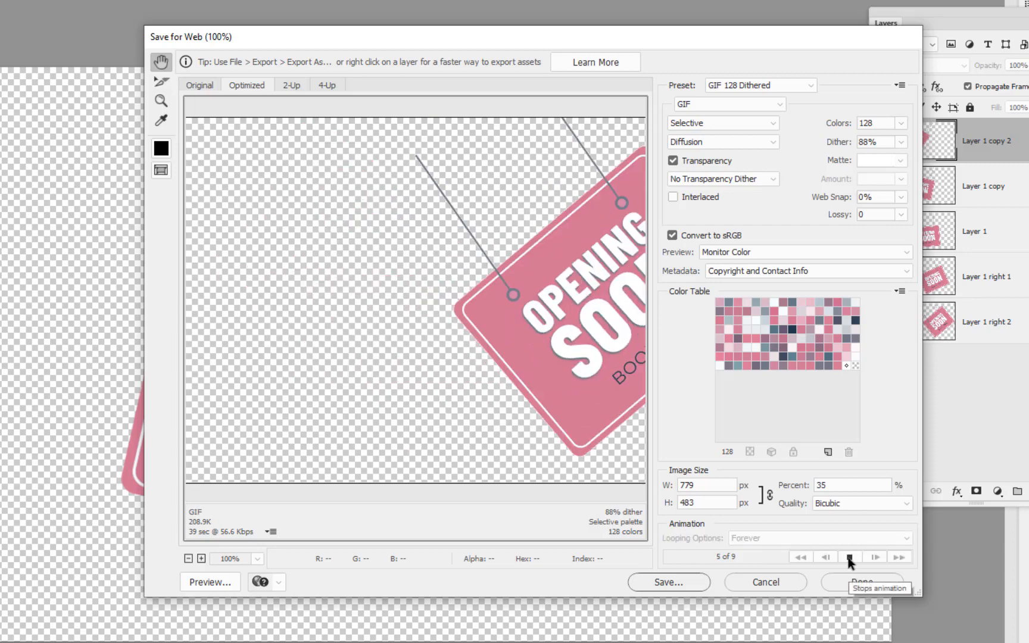
pyautogui.click(850, 558)
pyautogui.click(817, 484)
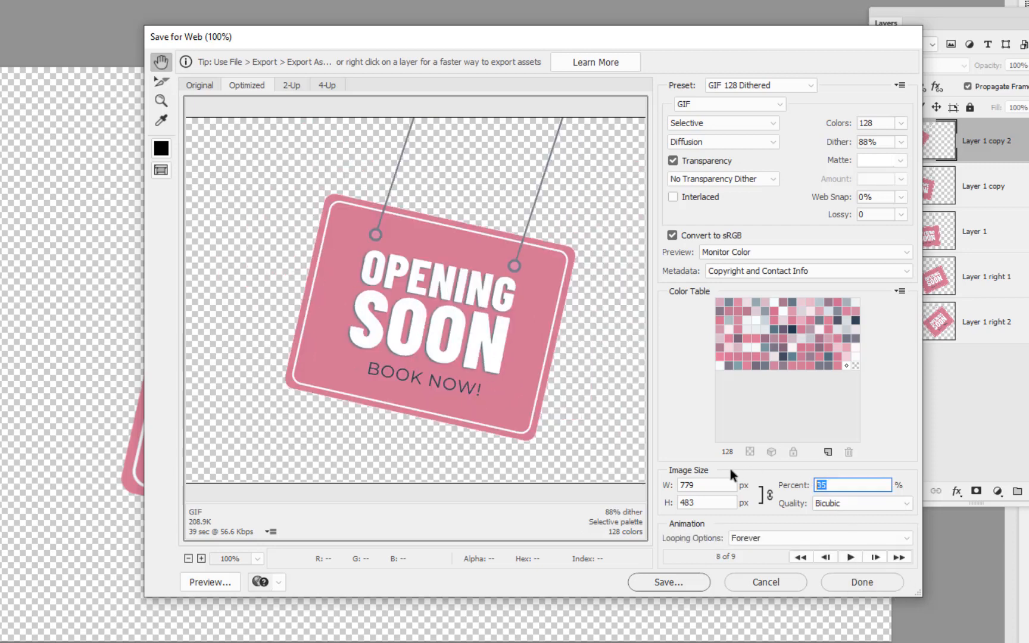
pyautogui.write('30')
pyautogui.click(850, 557)
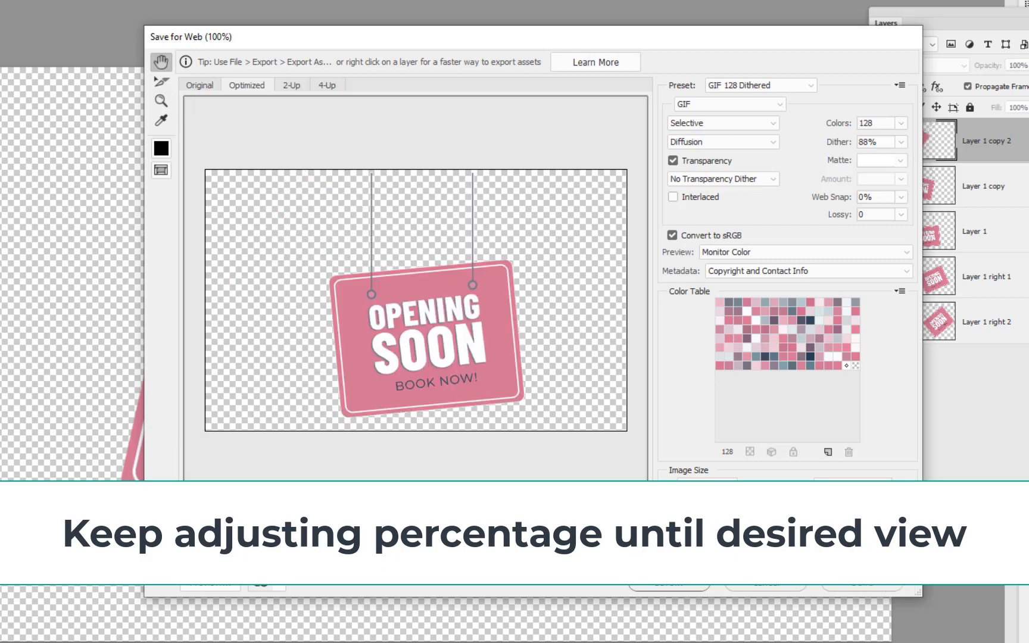
pyautogui.click(850, 557)
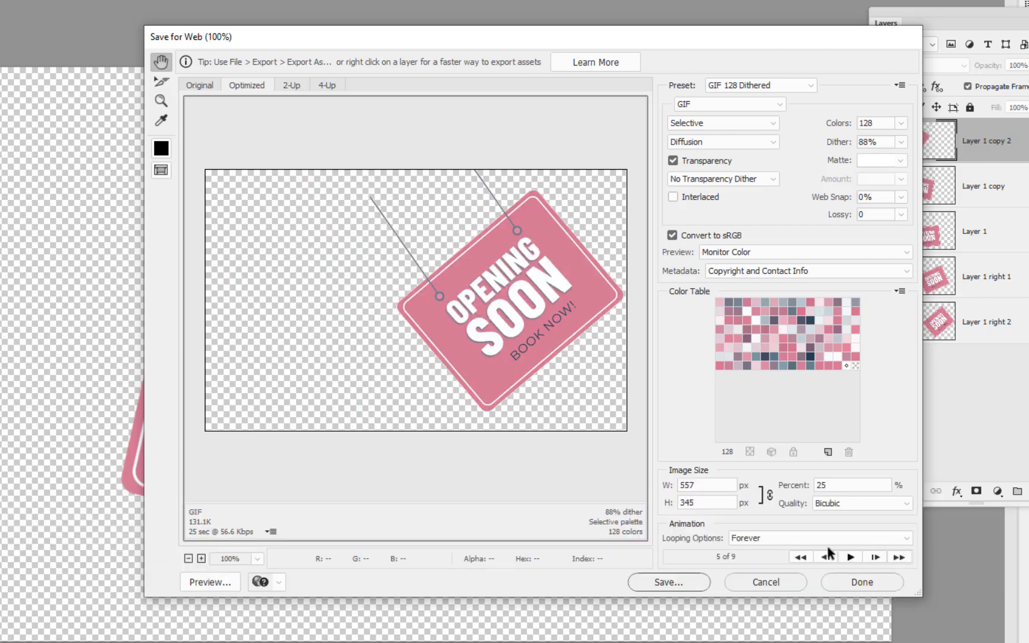
# Step: Save the optimized GIF as "Open_soon_1_landscape" in the 0 week 11 folder, and close the GIF viewer
pyautogui.click(676, 583)
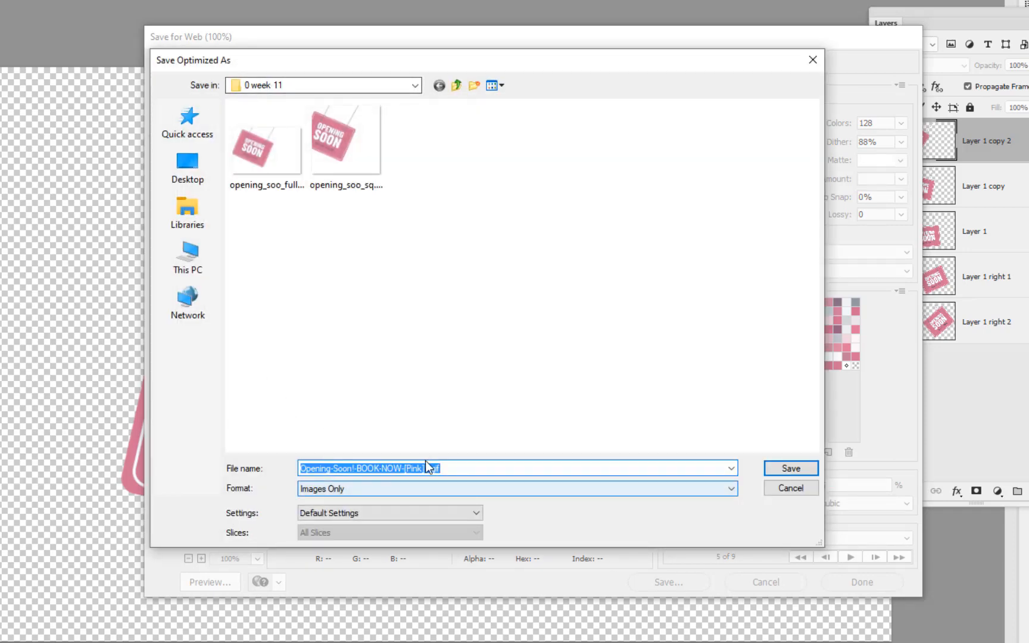
pyautogui.moveTo(428, 468); pyautogui.dragTo(260, 449)
pyautogui.write('Open_s')
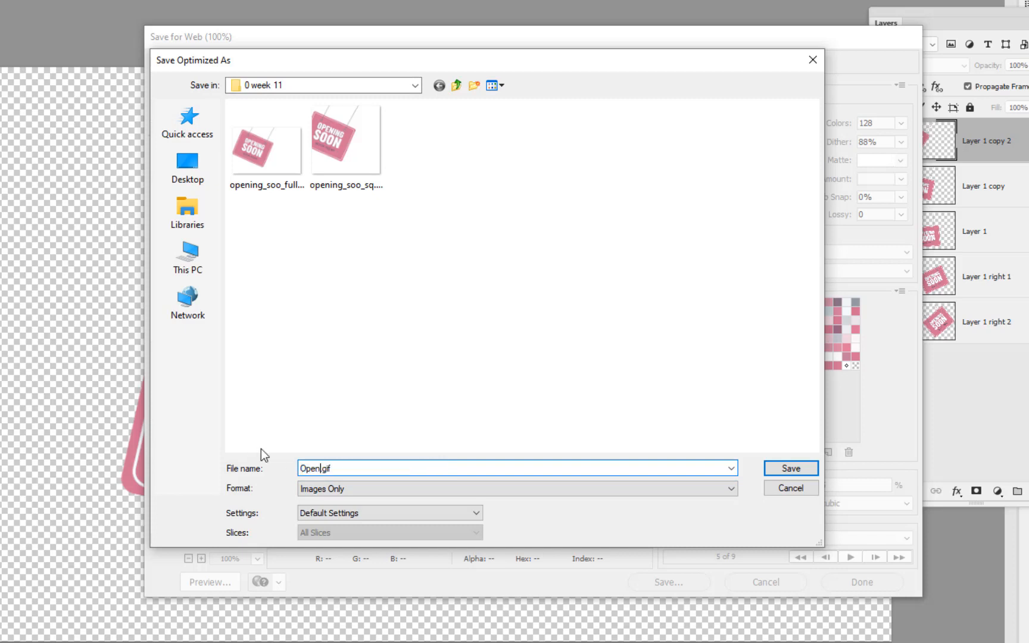
pyautogui.write('oon_1_landscape')
pyautogui.click(796, 471)
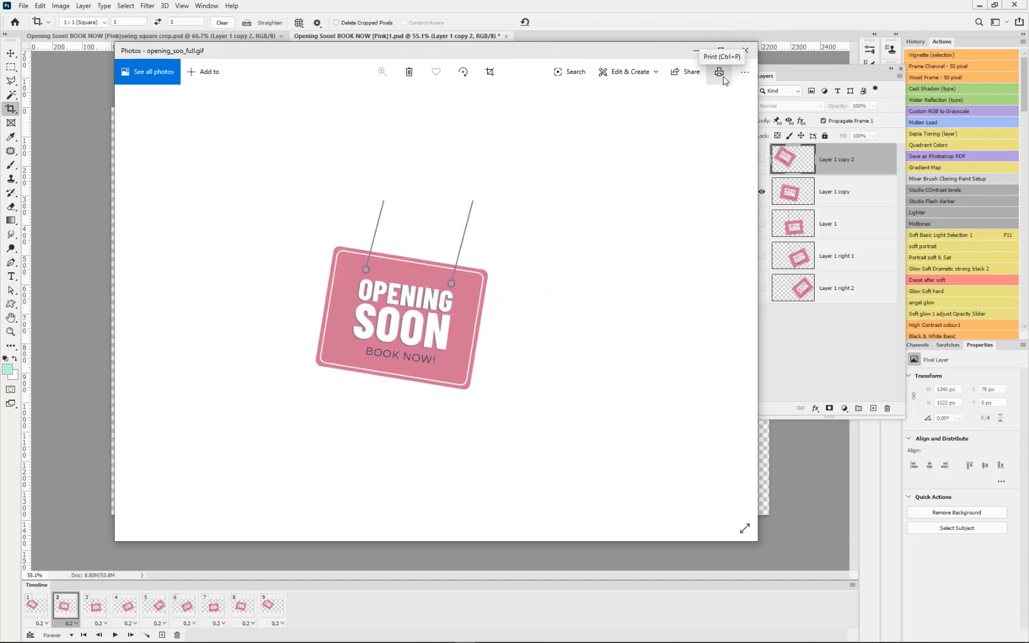
pyautogui.click(744, 50)
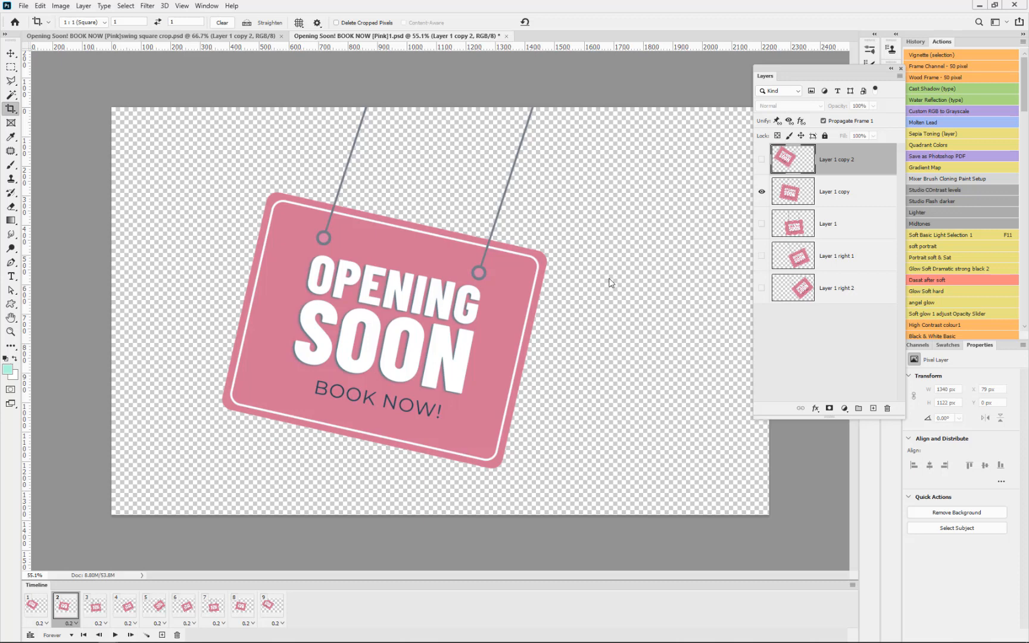
# Step: Crop the landscape canvas to a centred 1:1 square at full canvas height
pyautogui.scroll(-1, 610, 282)
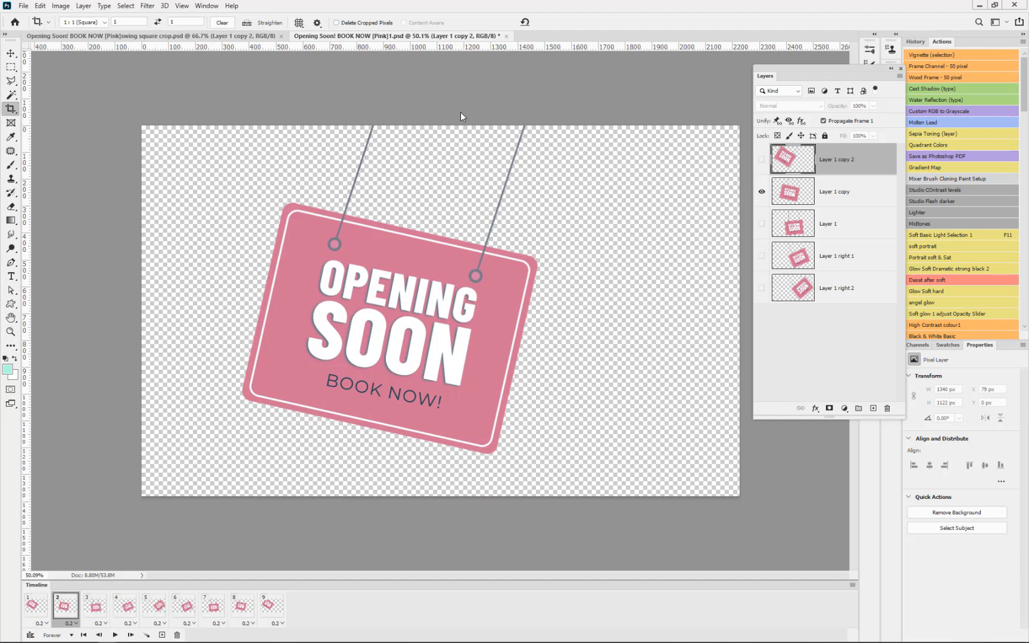
pyautogui.click(16, 112)
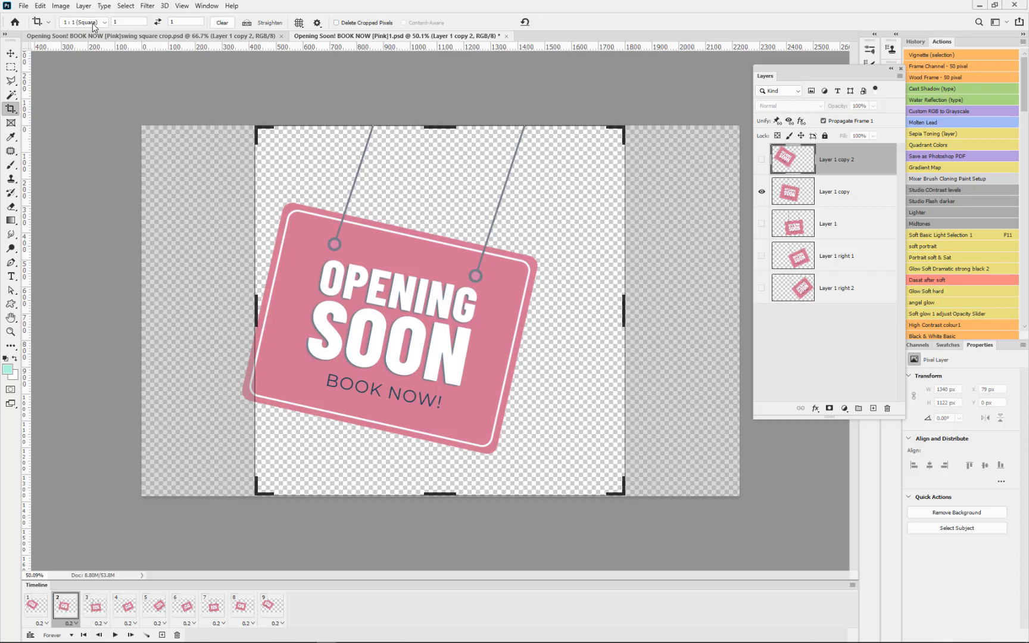
pyautogui.click(351, 240)
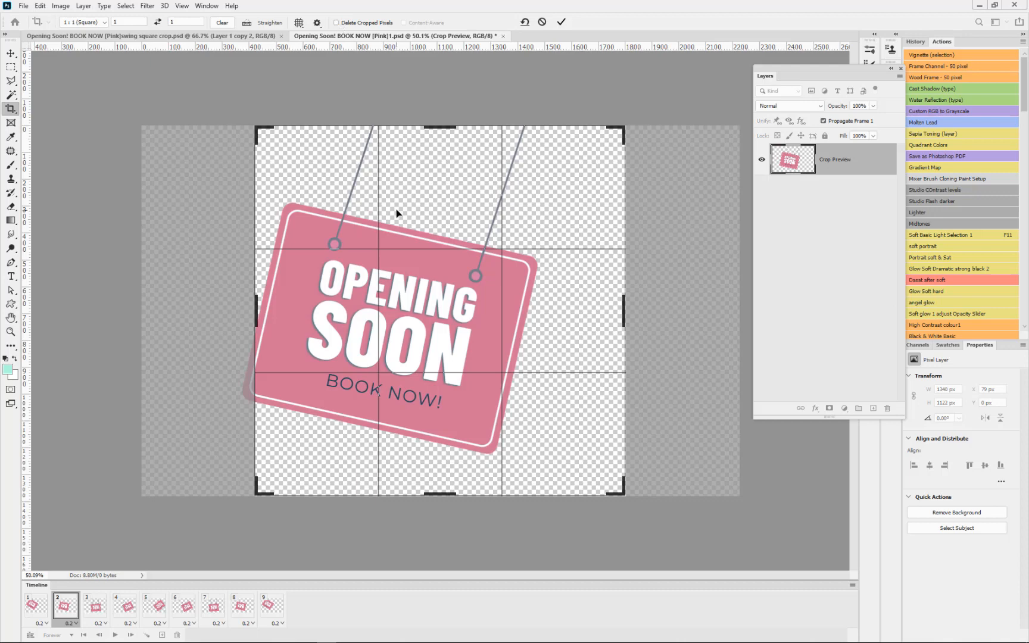
pyautogui.press('Return')
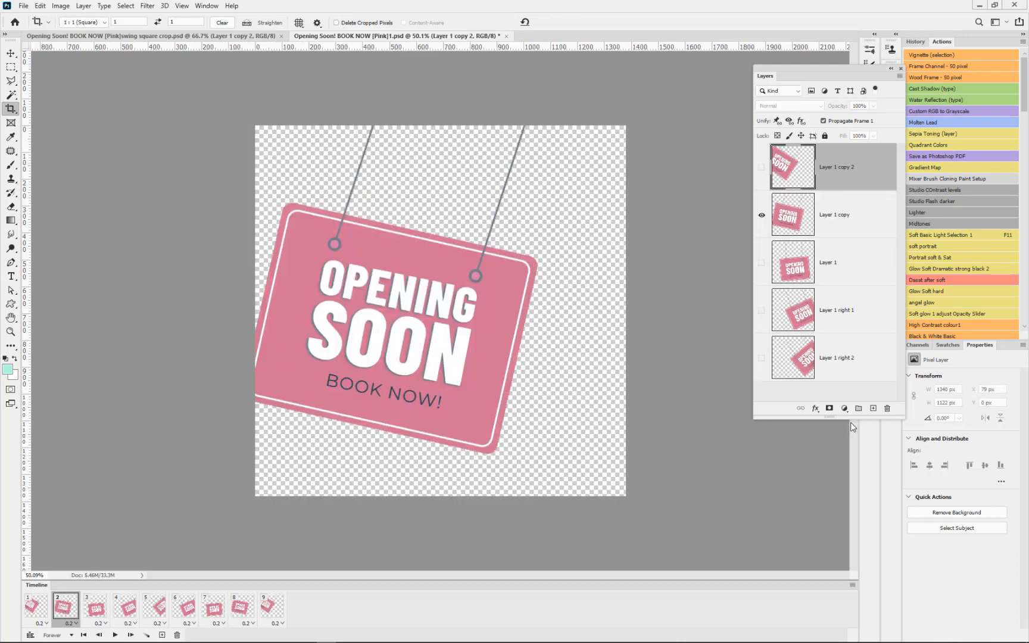
# Step: Scale all five sign layers together to about 75 percent from the canvas's top edge, and play the animation to check the fit
pyautogui.keyDown('shift'); pyautogui.click(855, 366); pyautogui.keyUp('shift')
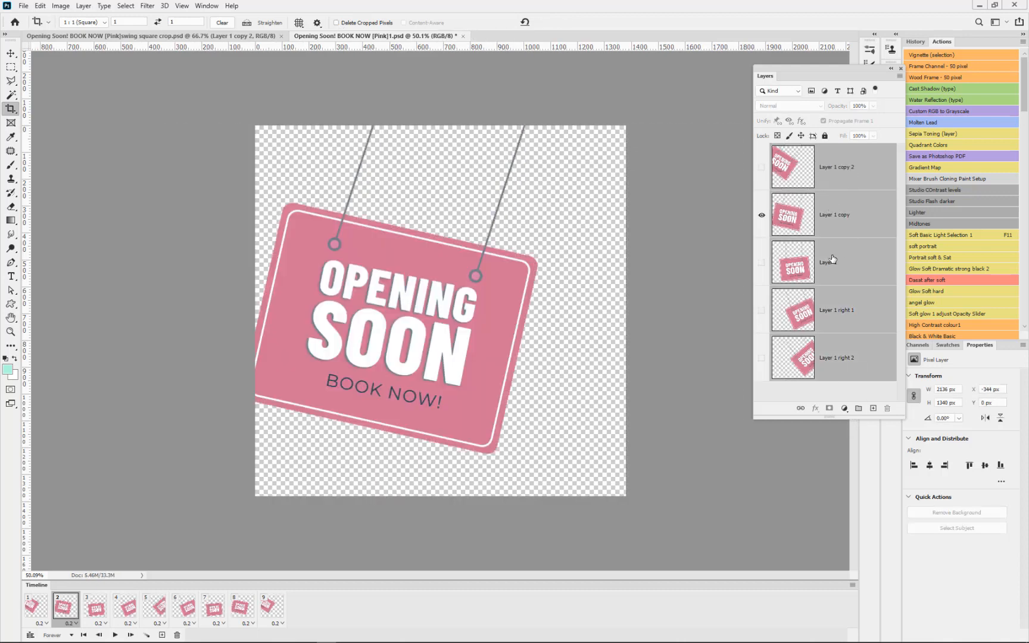
pyautogui.hotkey('ctrl', 't')
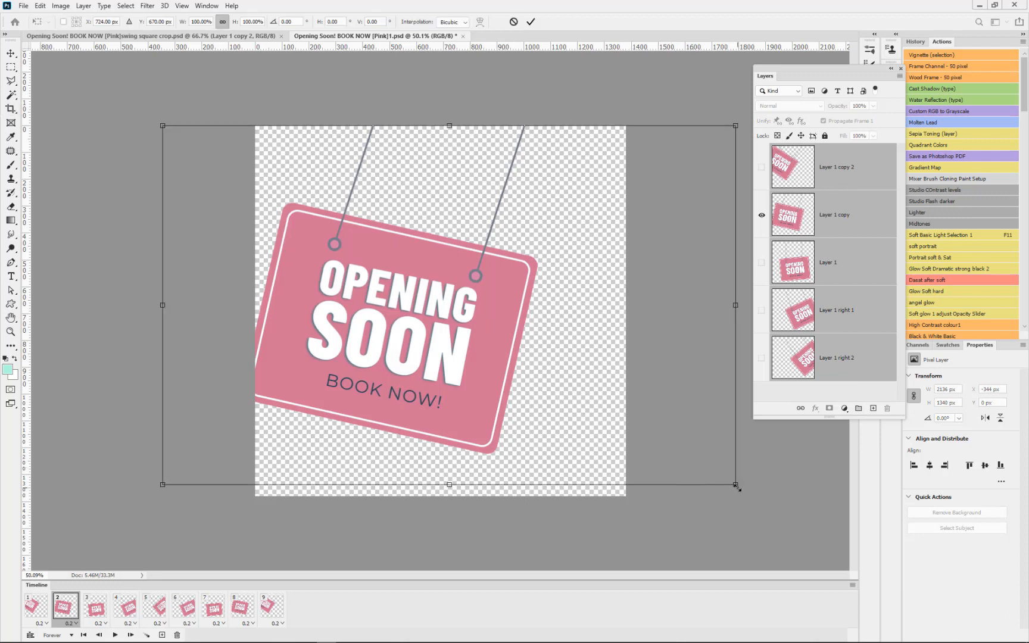
pyautogui.moveTo(732, 482); pyautogui.dragTo(650, 419)
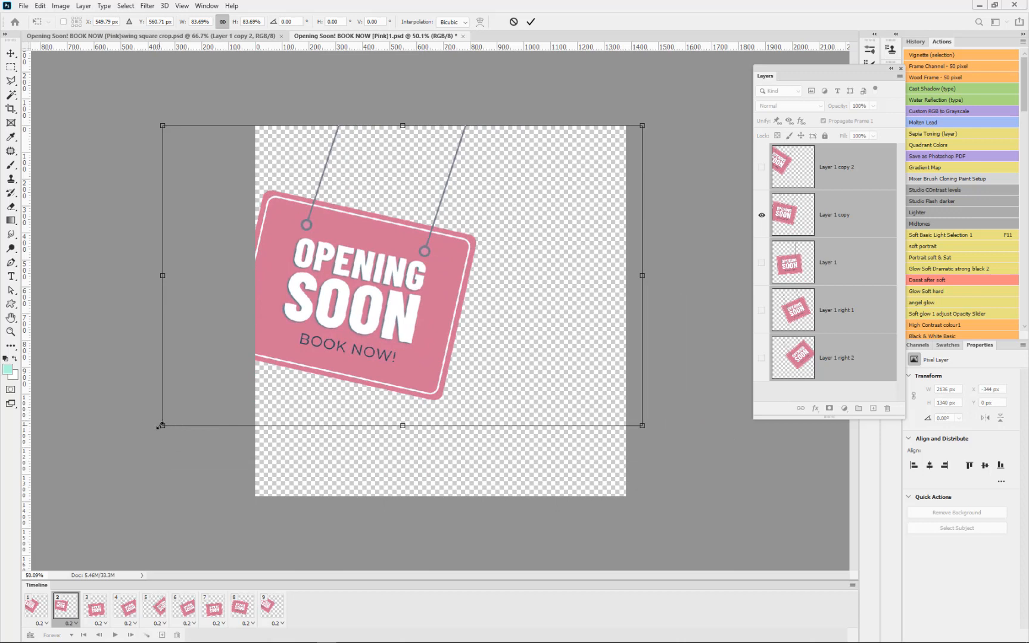
pyautogui.moveTo(161, 426); pyautogui.dragTo(210, 390)
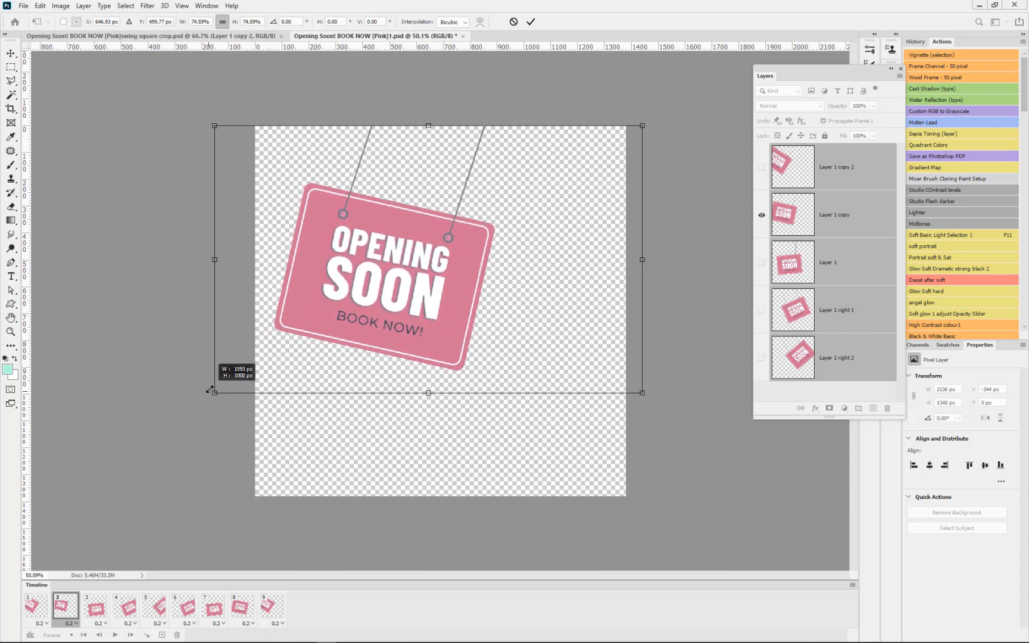
pyautogui.press('Return')
pyautogui.press('c')
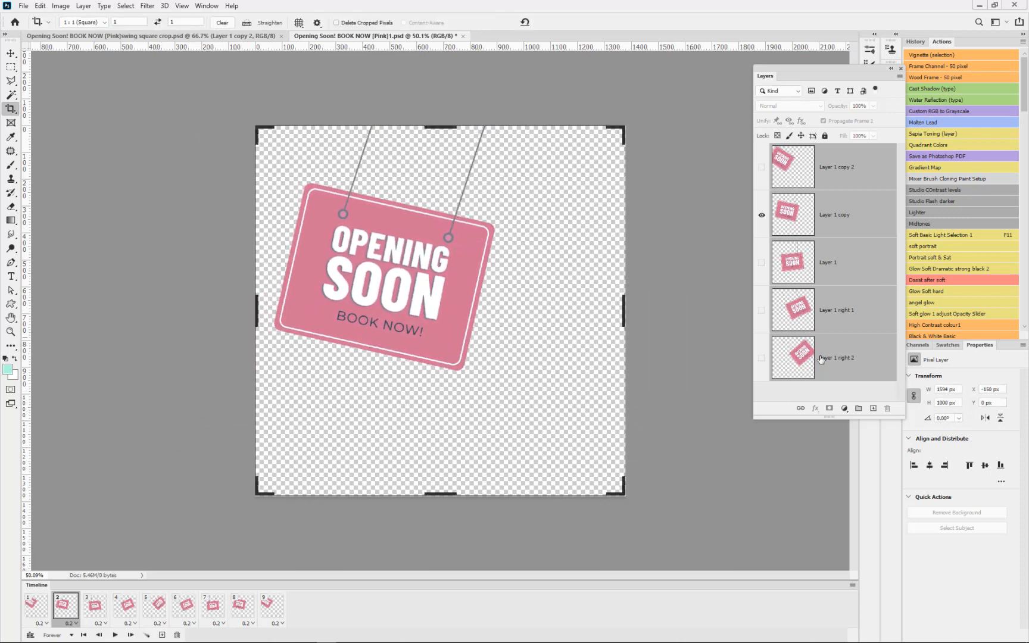
pyautogui.click(115, 635)
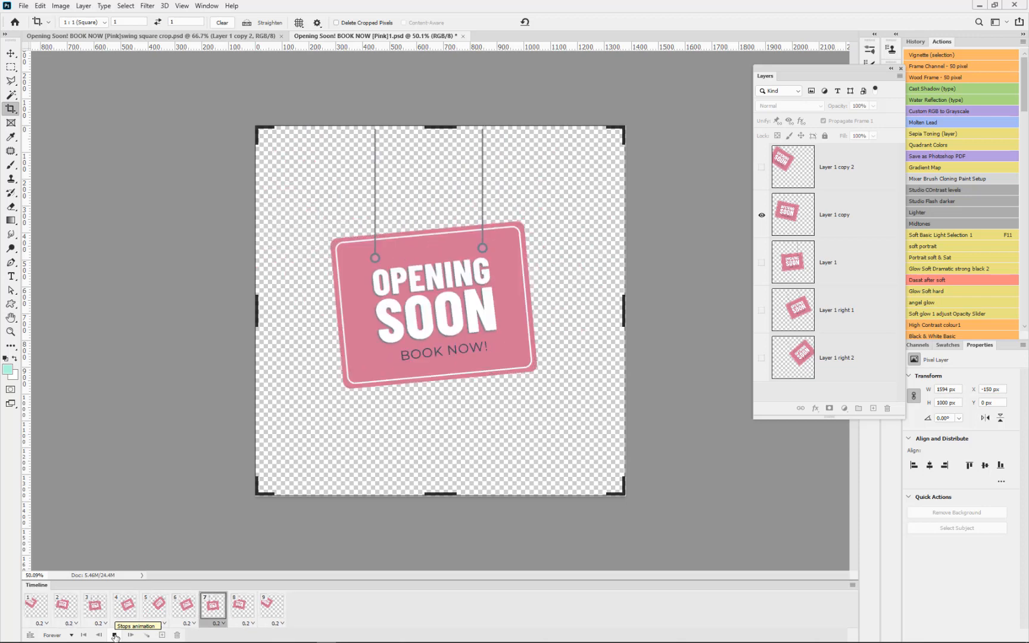
pyautogui.click(115, 635)
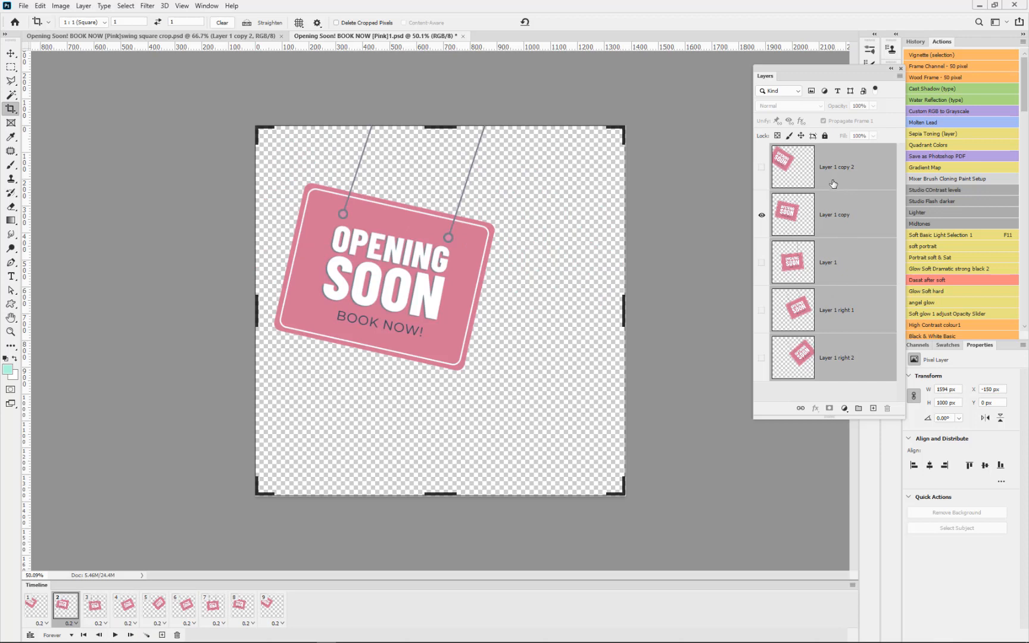
# Step: Scale the five sign layers by a further 87 percent or so to span the square's width, and replay the swing
pyautogui.hotkey('ctrl', 't')
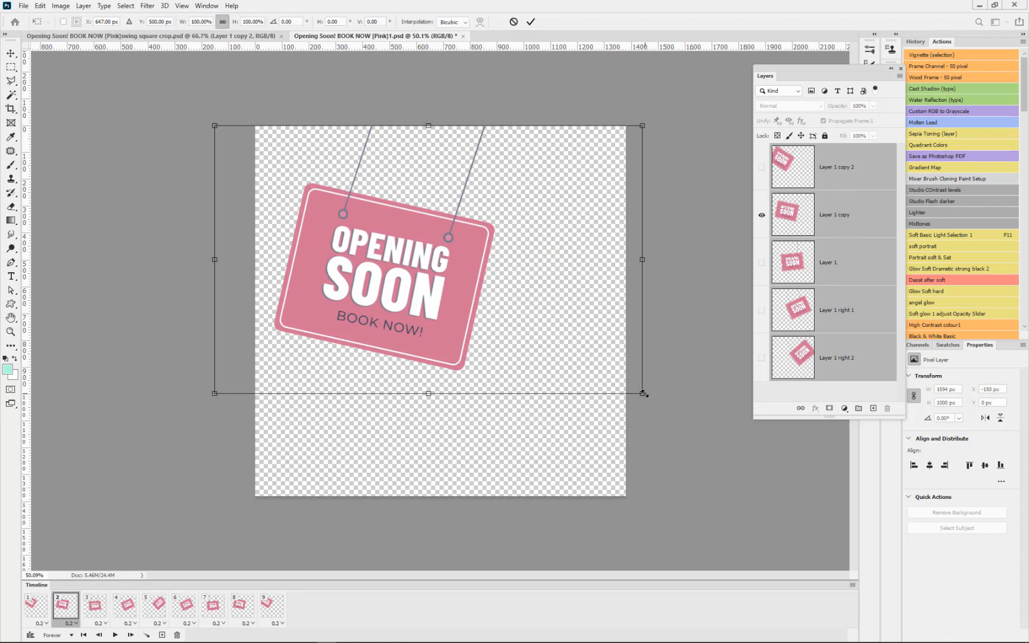
pyautogui.moveTo(643, 393)
pyautogui.mouseDown()
pyautogui.moveTo(632, 375)
pyautogui.moveTo(626, 384)
pyautogui.mouseUp()
pyautogui.moveTo(211, 384); pyautogui.dragTo(249, 350)
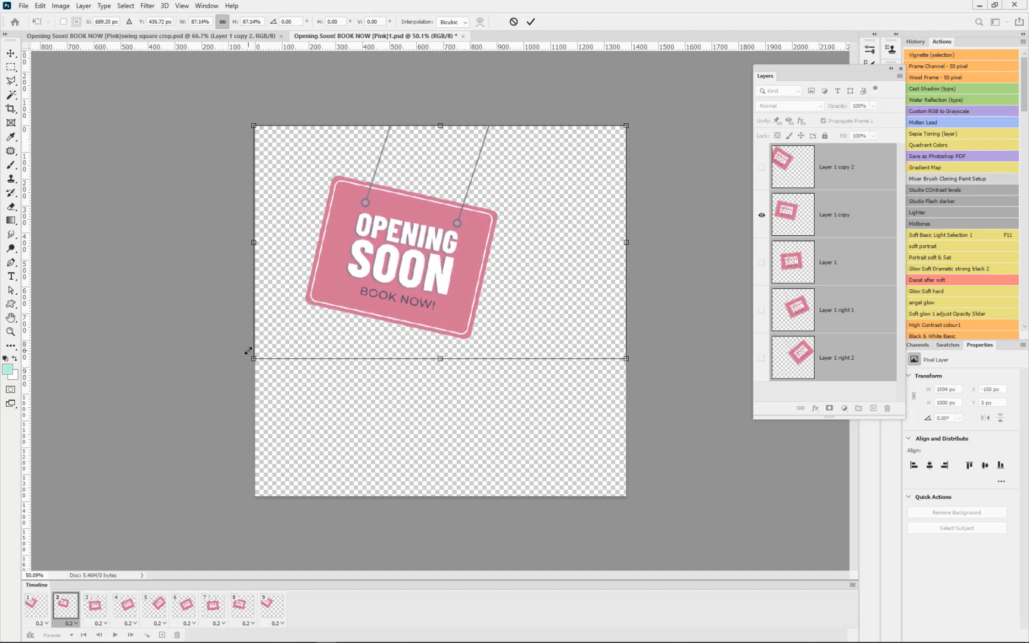
pyautogui.press('Return')
pyautogui.press('c')
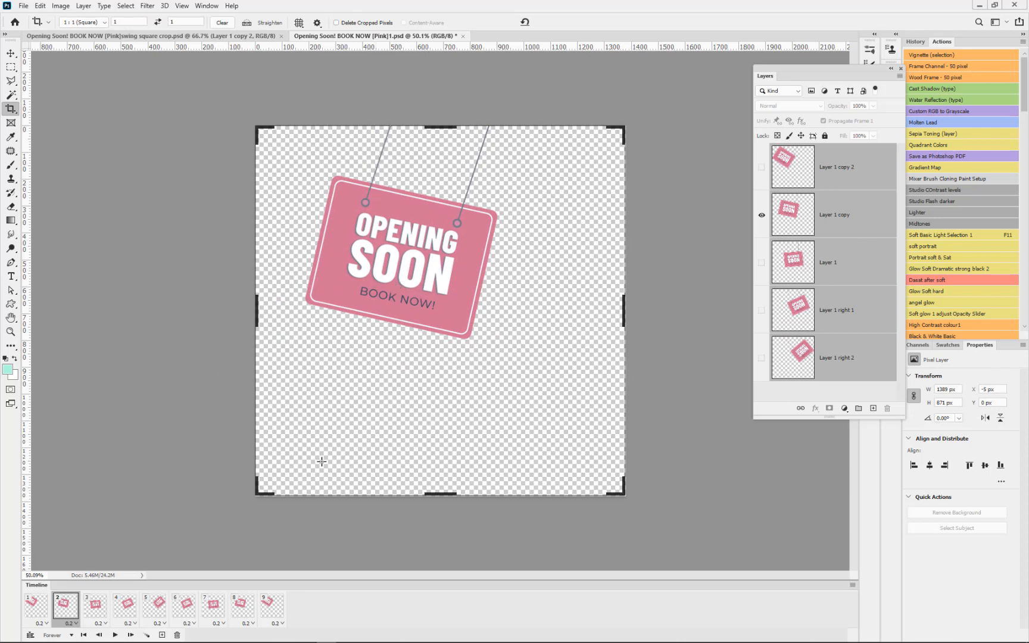
pyautogui.click(115, 635)
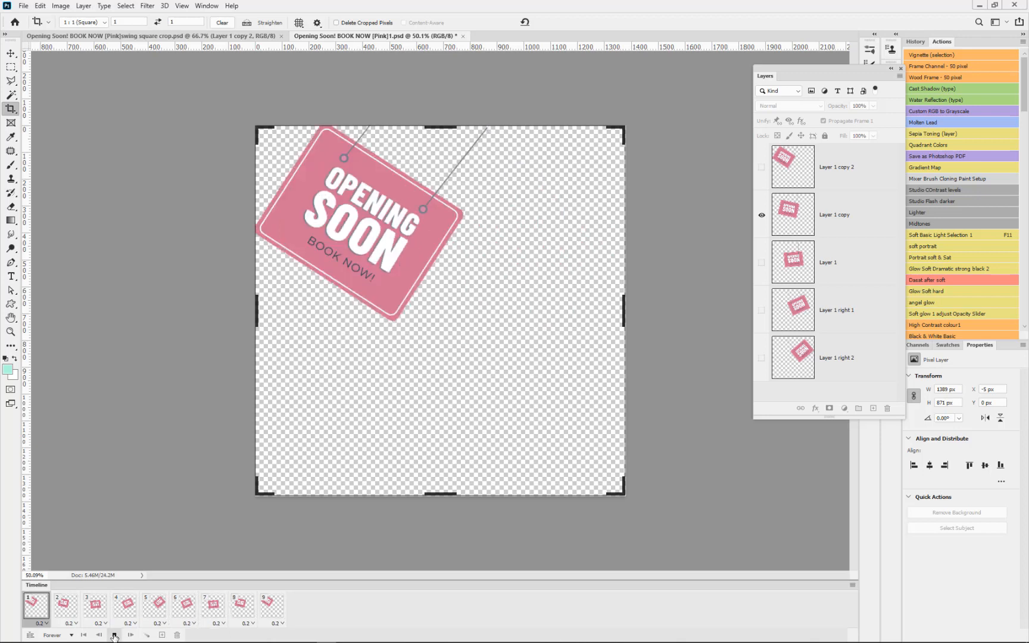
pyautogui.click(115, 636)
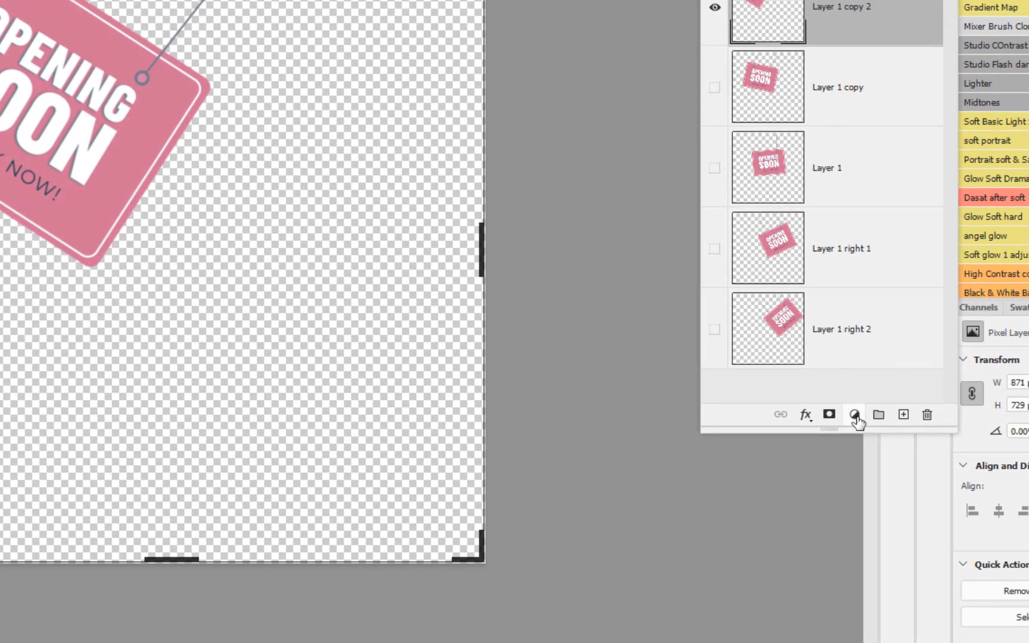
# Step: Add a Hue/Saturation adjustment layer above Layer 1 copy 2 and set its hue to +73
pyautogui.click(855, 416)
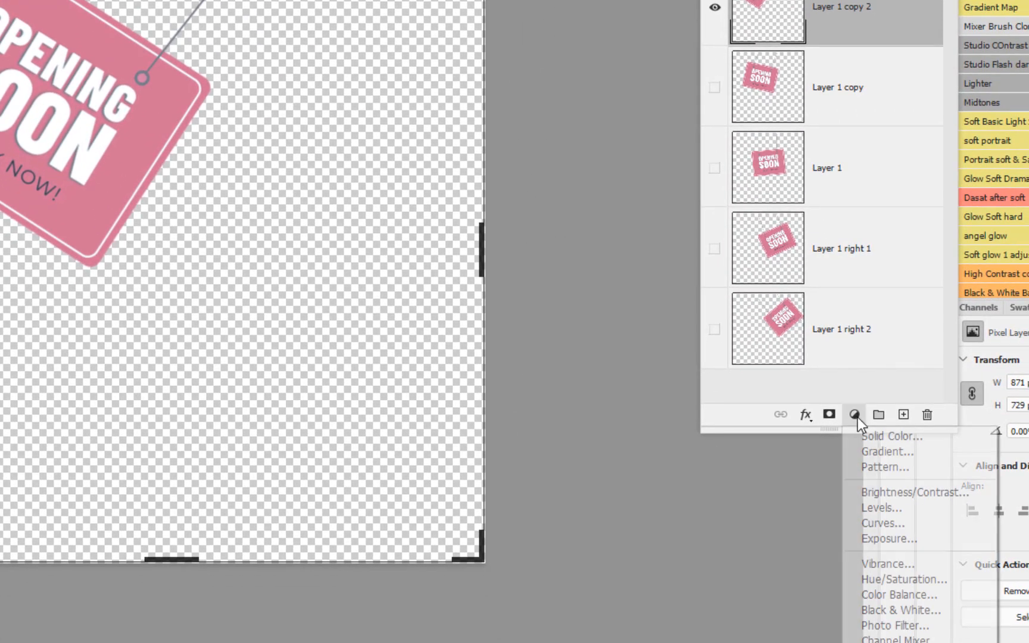
pyautogui.click(886, 580)
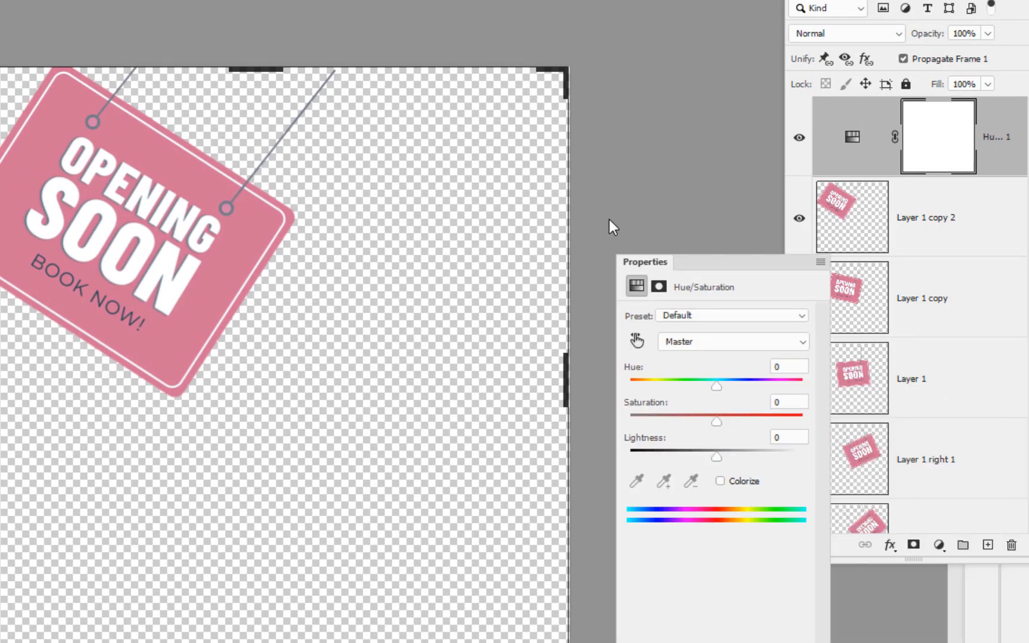
pyautogui.moveTo(645, 257); pyautogui.dragTo(571, 20)
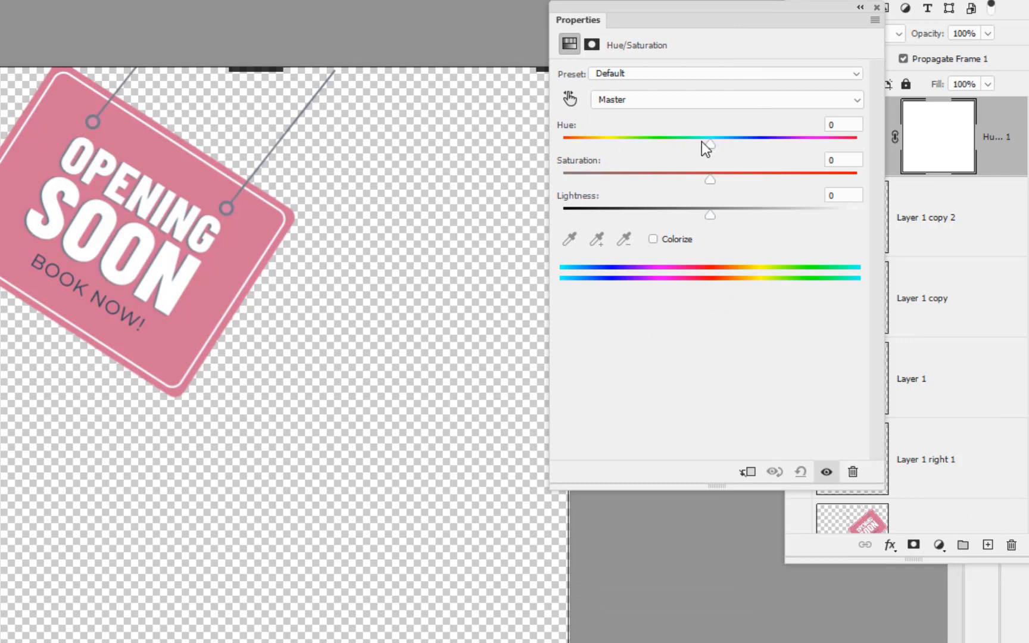
pyautogui.moveTo(711, 145); pyautogui.dragTo(793, 141)
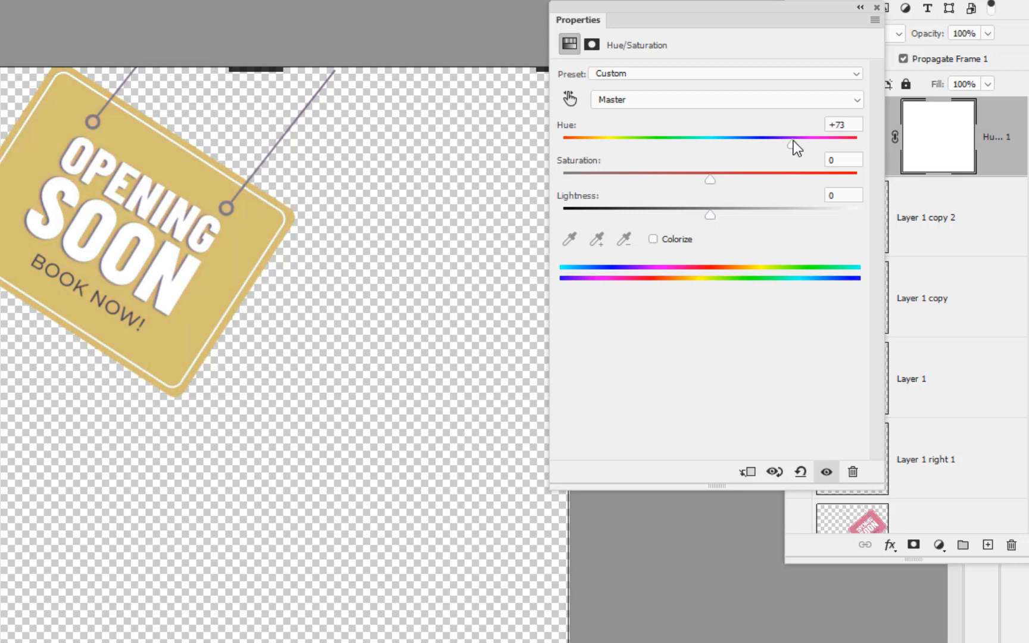
pyautogui.moveTo(790, 9); pyautogui.dragTo(668, 1)
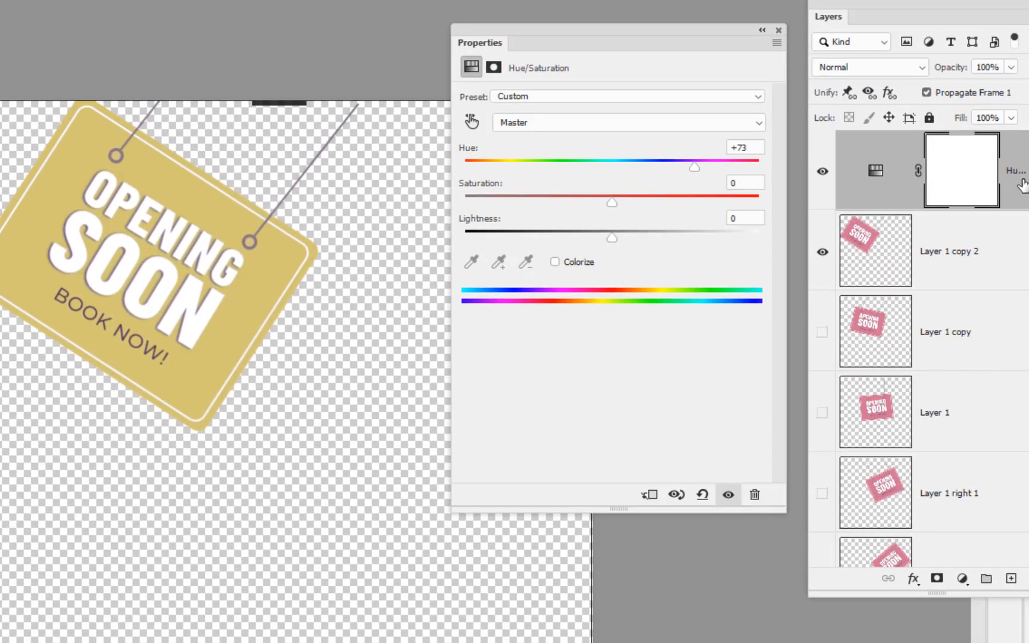
# Step: Move the Hue/Saturation layer directly above Layer 1, clip it to that layer, and play the animation to check the colour change
pyautogui.moveTo(982, 195); pyautogui.dragTo(982, 374)
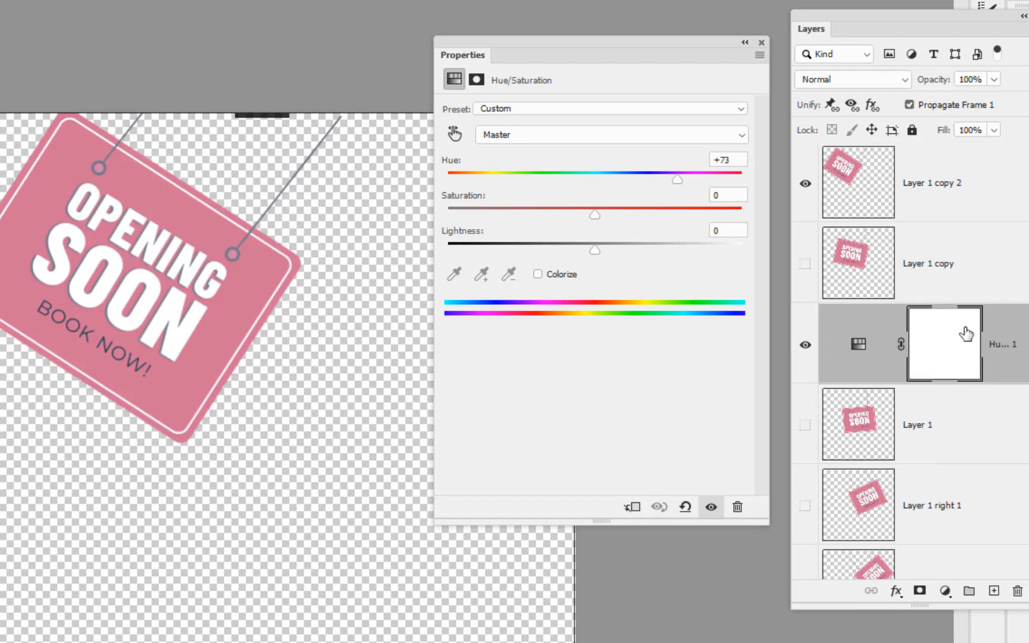
pyautogui.keyDown('alt'); pyautogui.click(995, 381); pyautogui.keyUp('alt')
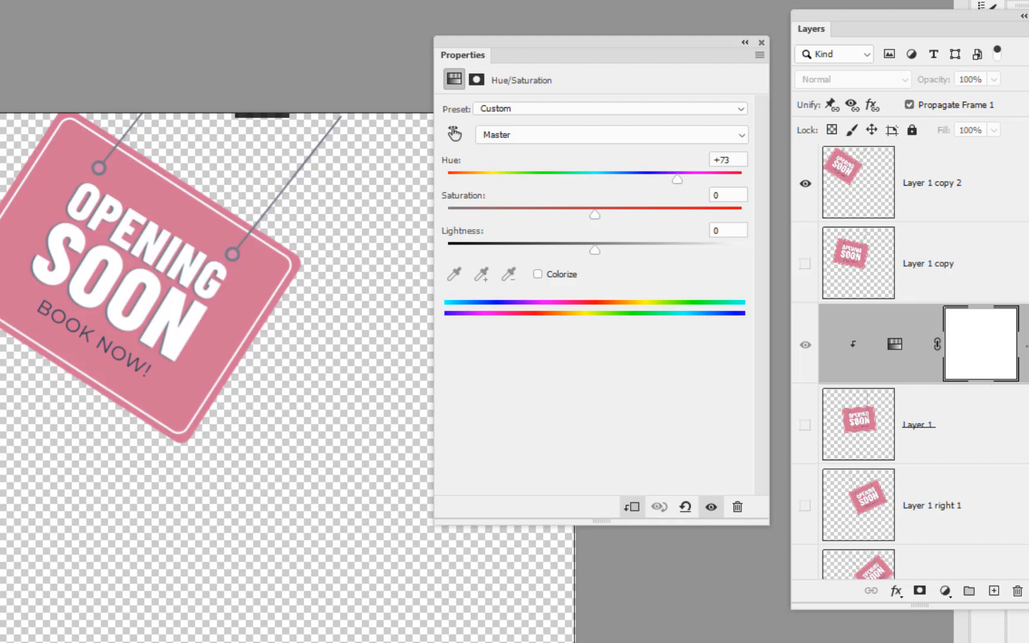
pyautogui.press('space')
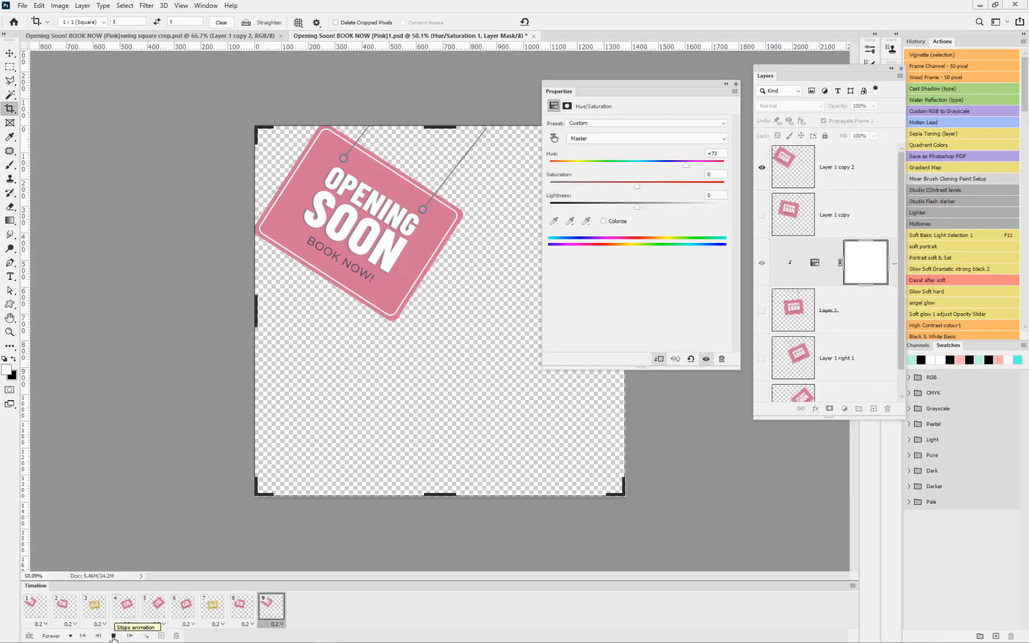
pyautogui.click(114, 635)
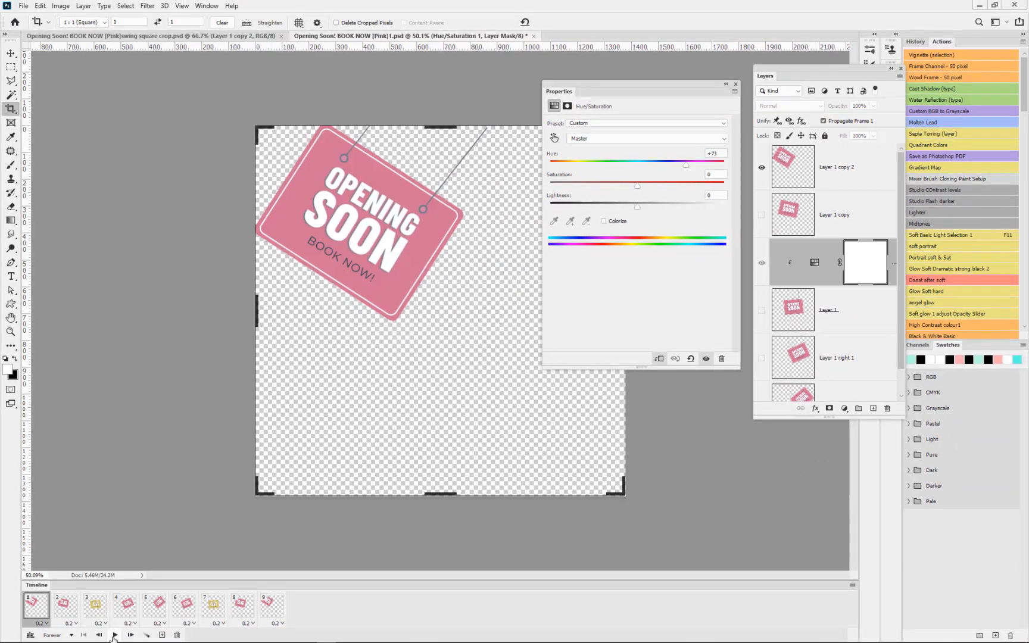
# Step: Open the square animation in Save for Web as a GIF and scale its image size to 25 percent
pyautogui.click(23, 7)
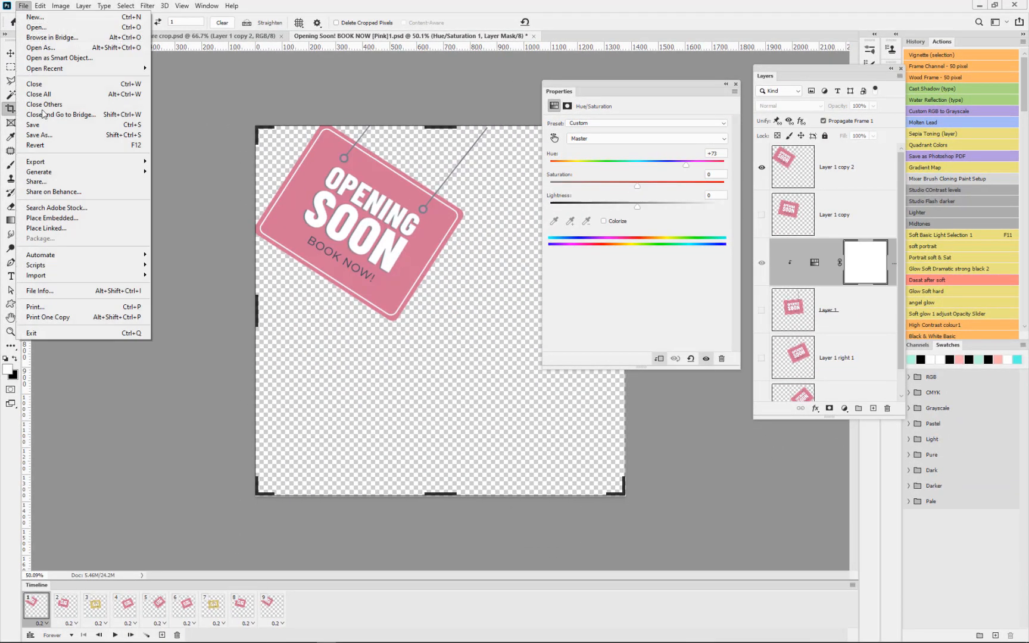
pyautogui.moveTo(48, 162)
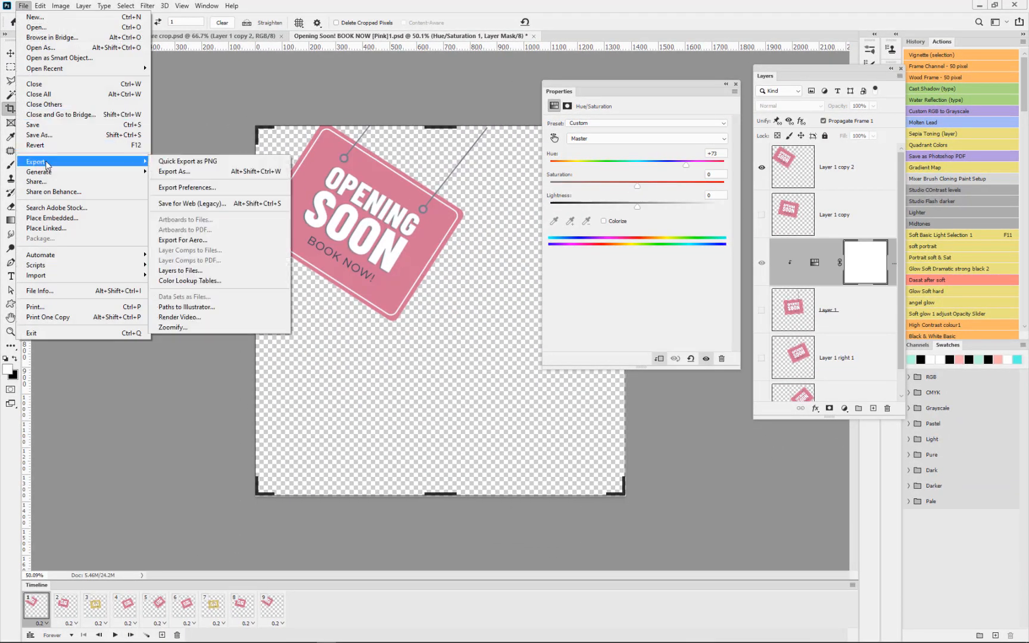
pyautogui.click(188, 204)
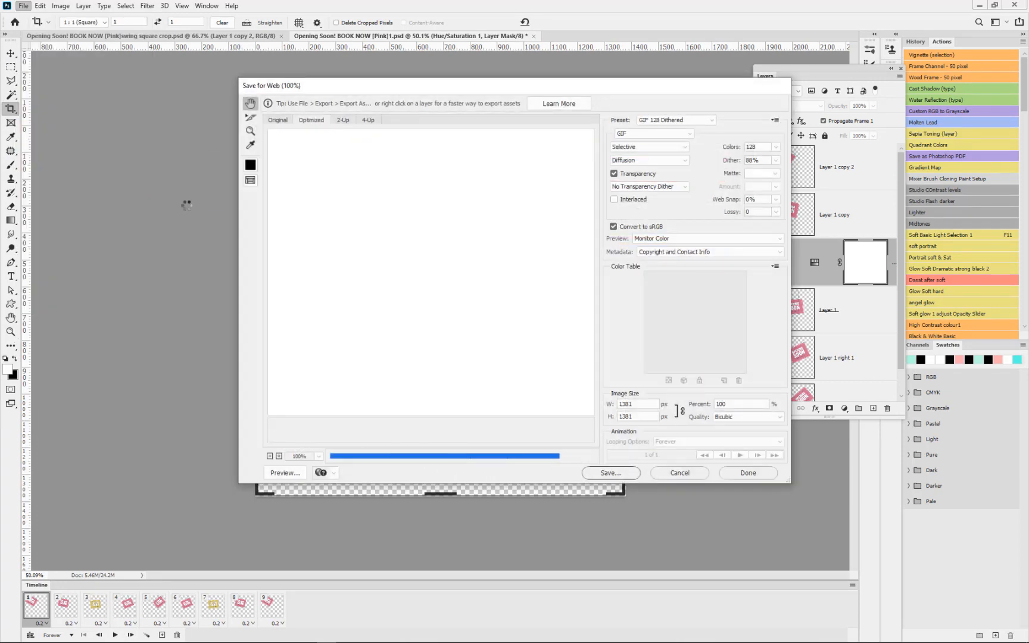
pyautogui.click(732, 405)
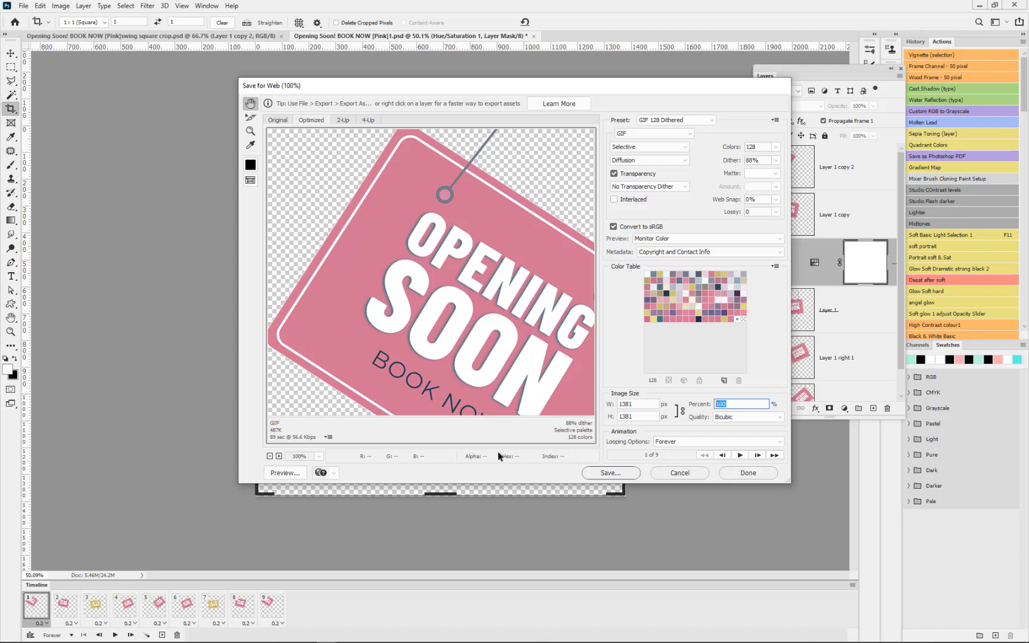
pyautogui.write('25')
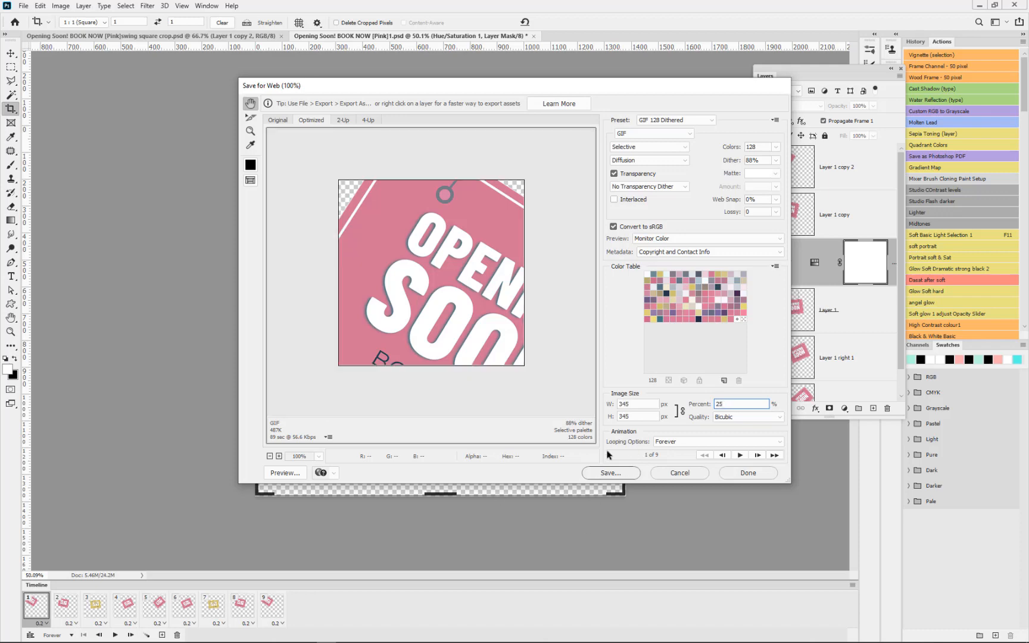
pyautogui.press('Tab')
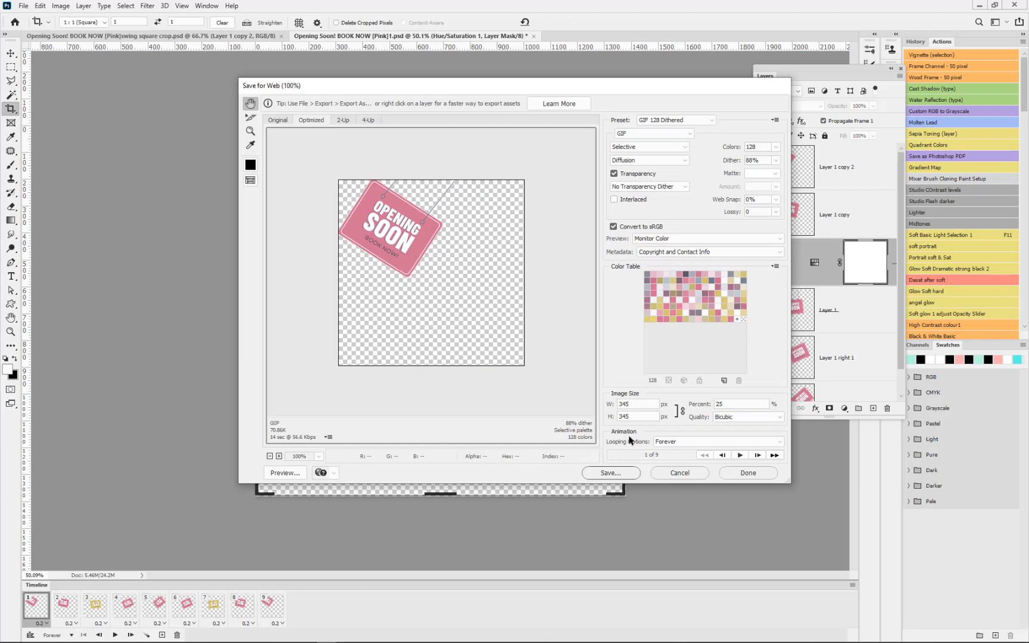
# Step: Play the animation in the export preview, and start saving the optimized GIF in the 0 week 11 folder
pyautogui.click(740, 455)
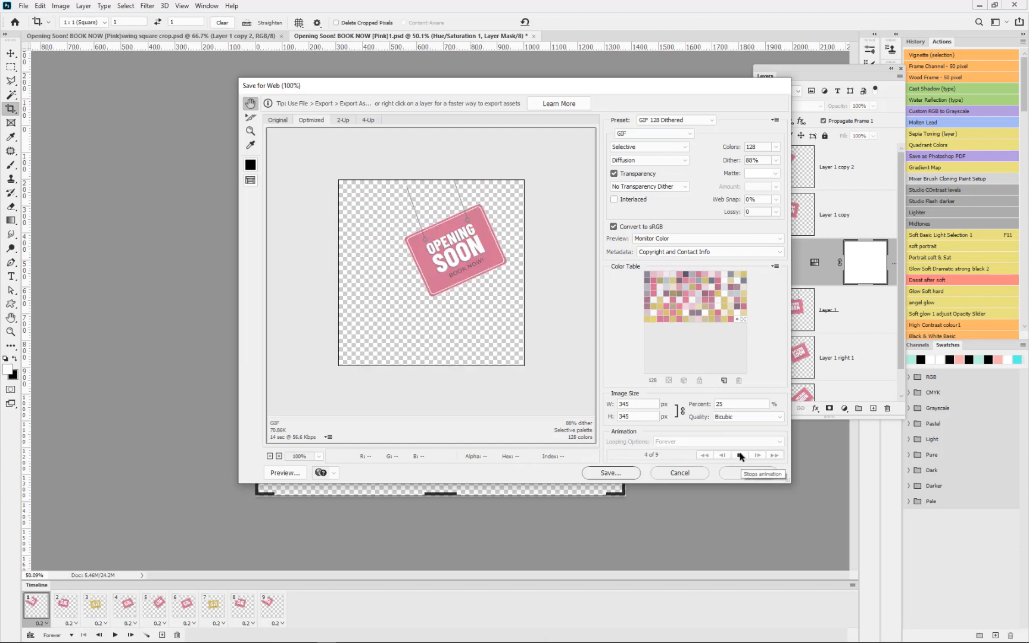
pyautogui.click(623, 473)
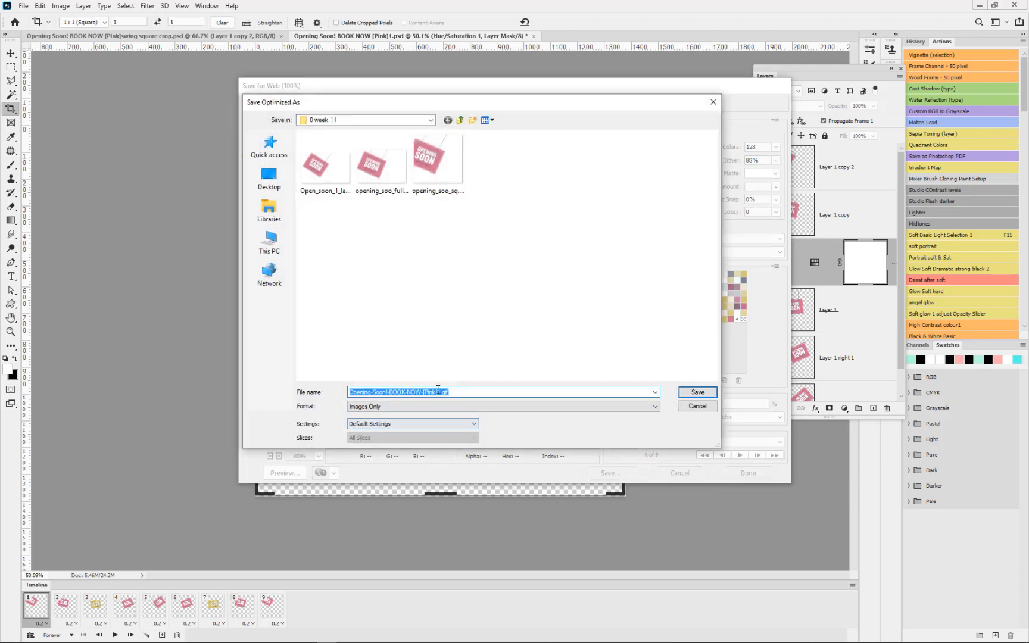